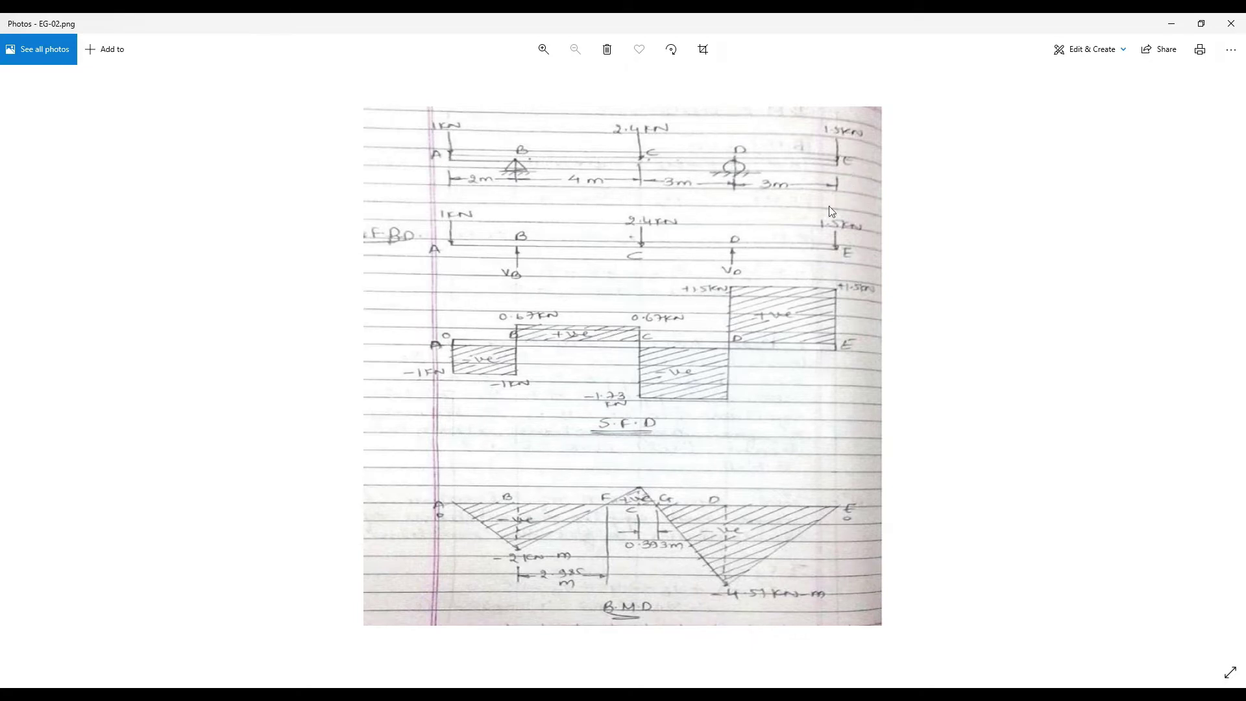
Step: Switch from the EG-02.png sketch in Photos back to the ANSYS window
click(533, 643)
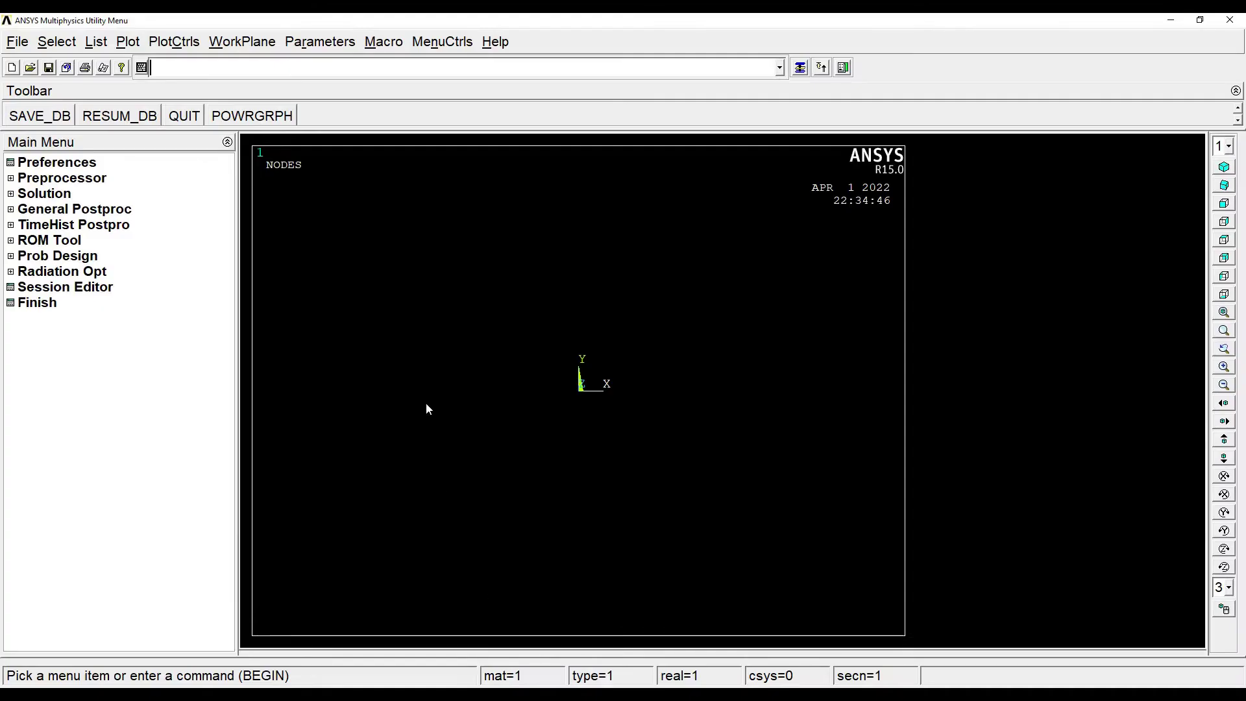
Step: Set the preferences to show only structural disciplines
click(64, 163)
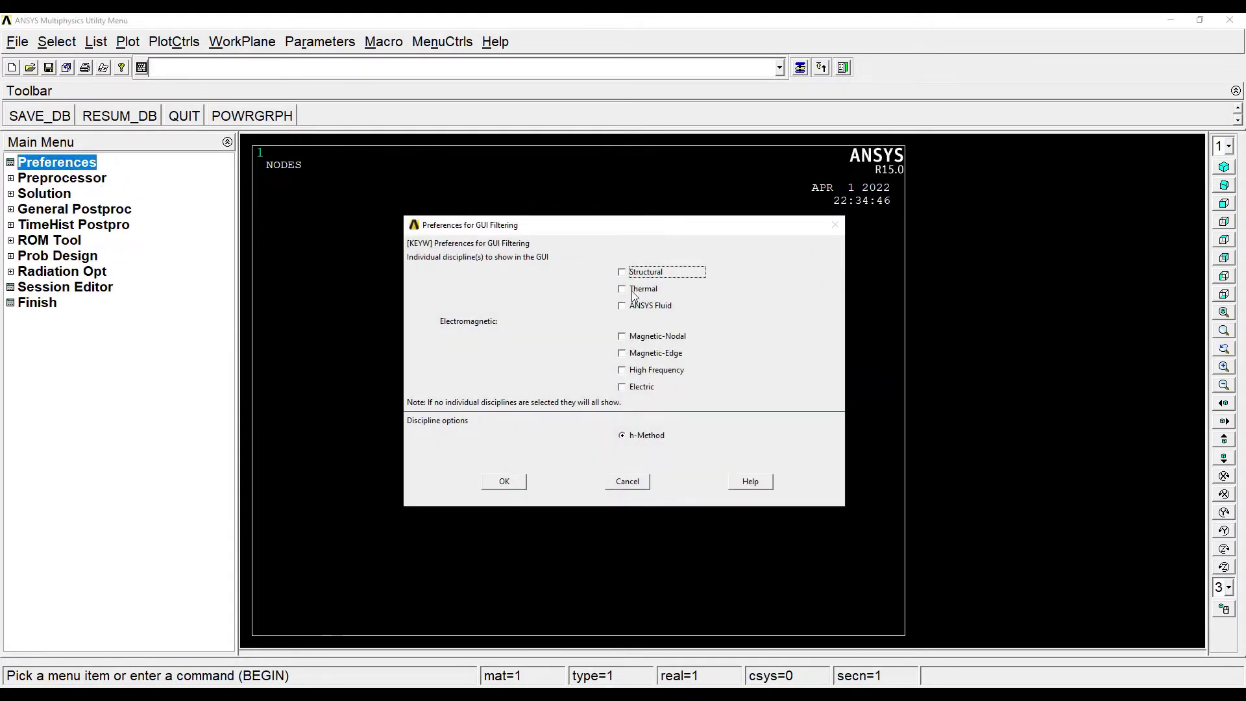
click(622, 272)
click(503, 484)
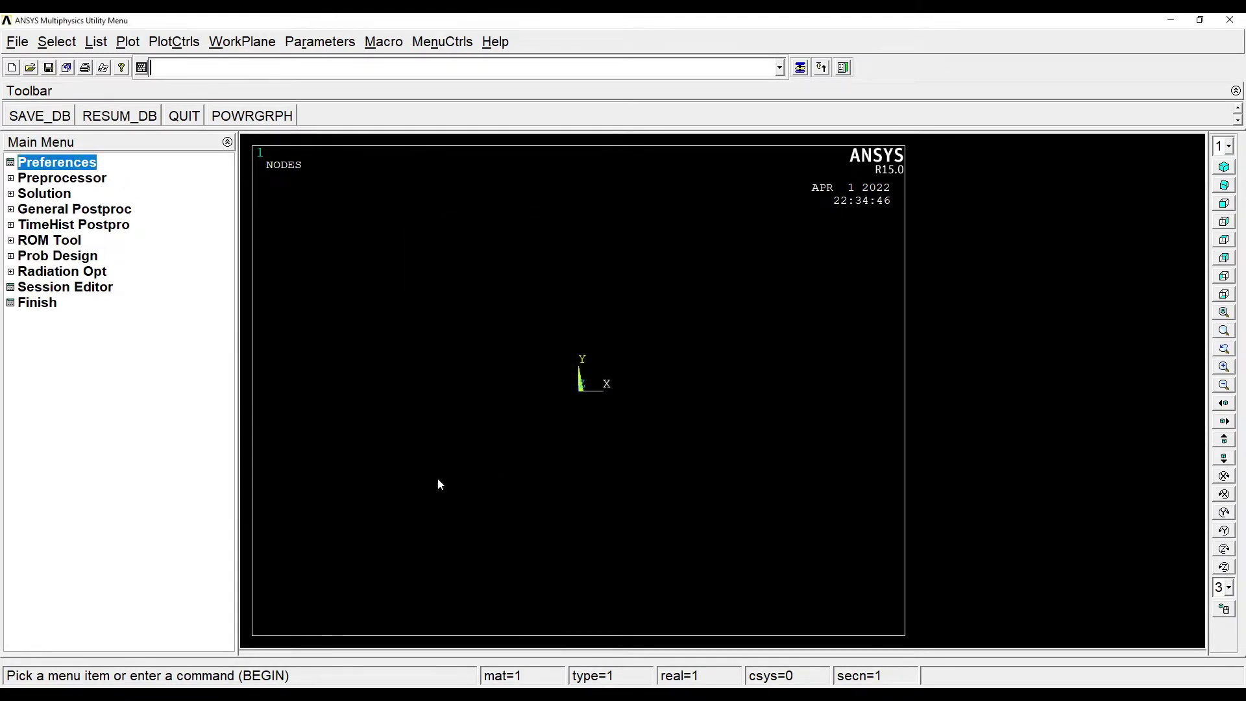
Step: Add element type 1 as the 2-node BEAM188 beam element
click(65, 178)
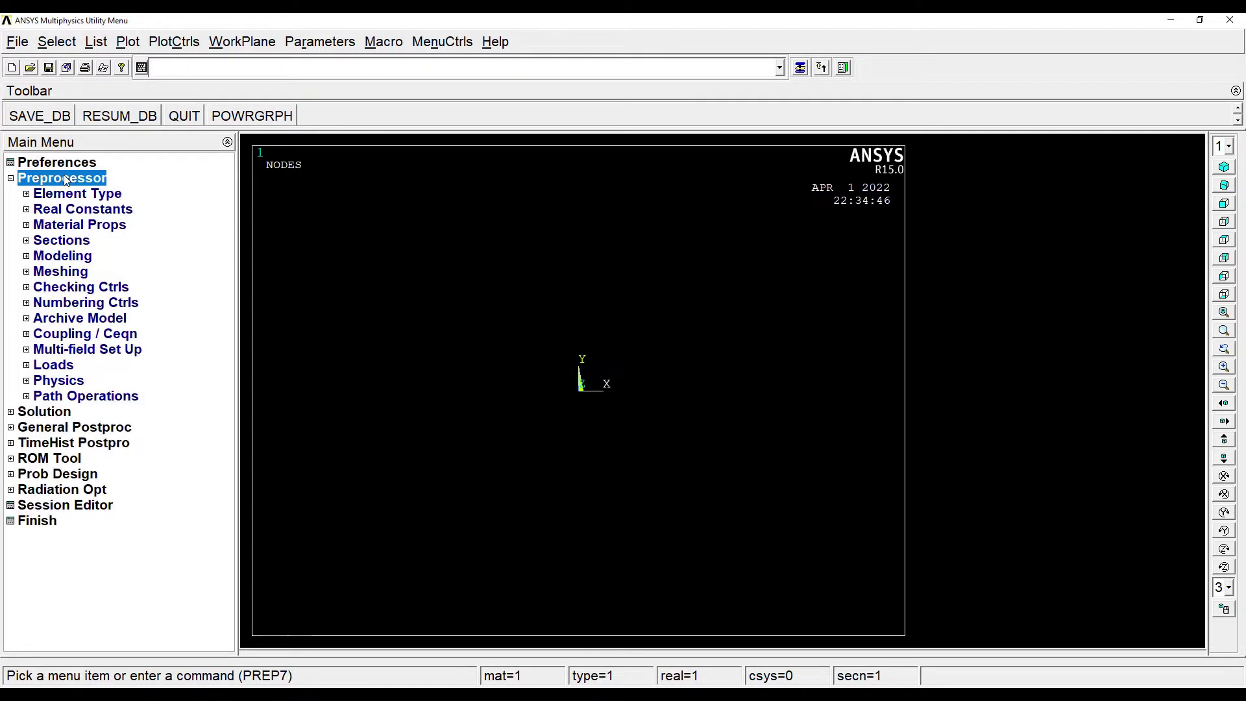
click(102, 196)
click(100, 213)
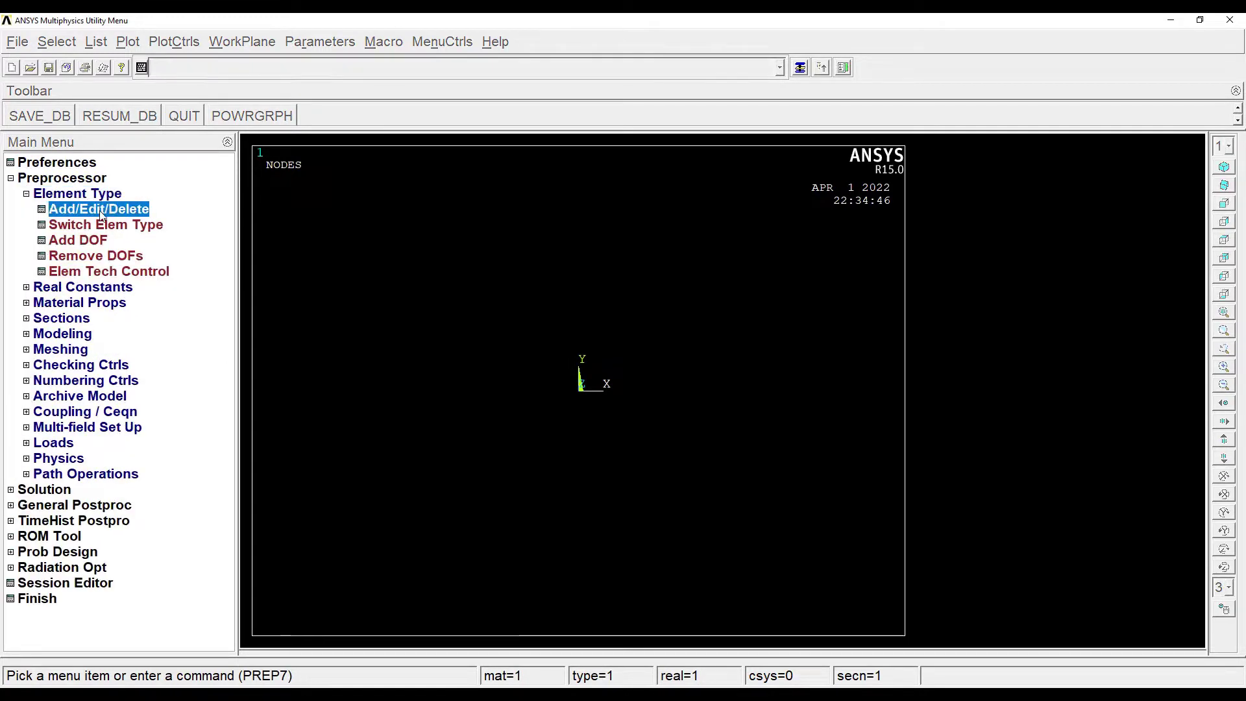
click(133, 417)
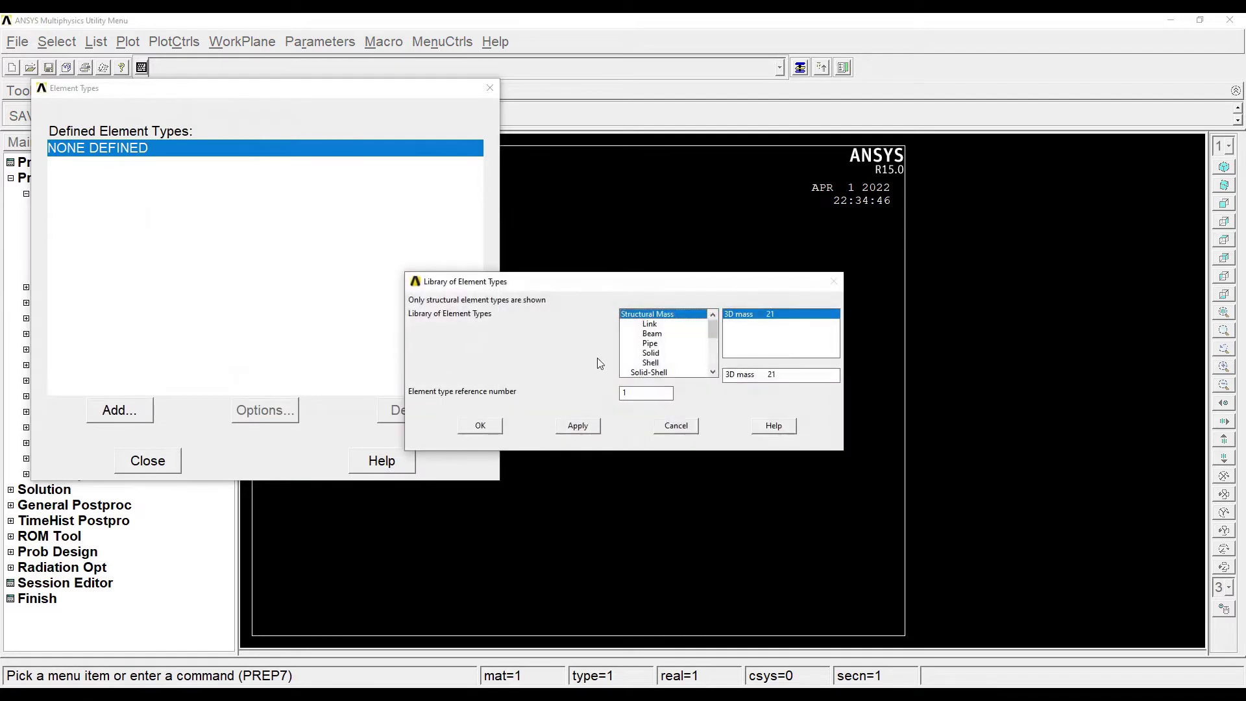
click(656, 333)
click(757, 325)
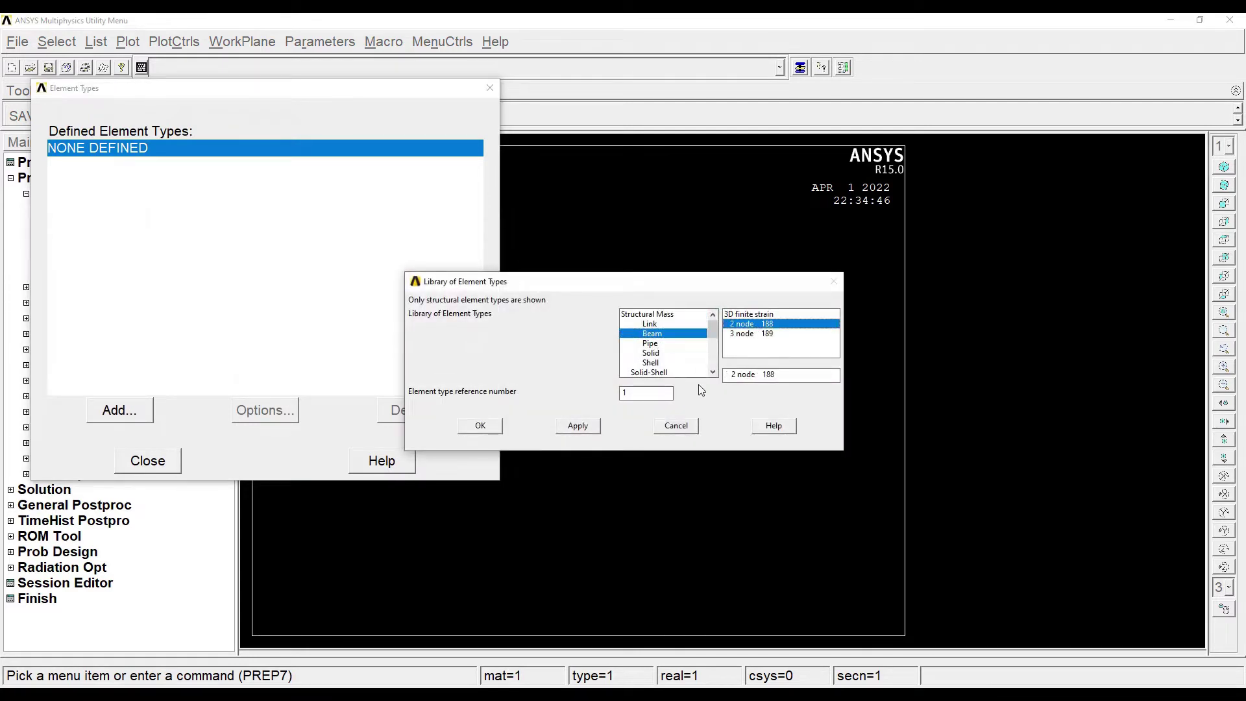
click(487, 426)
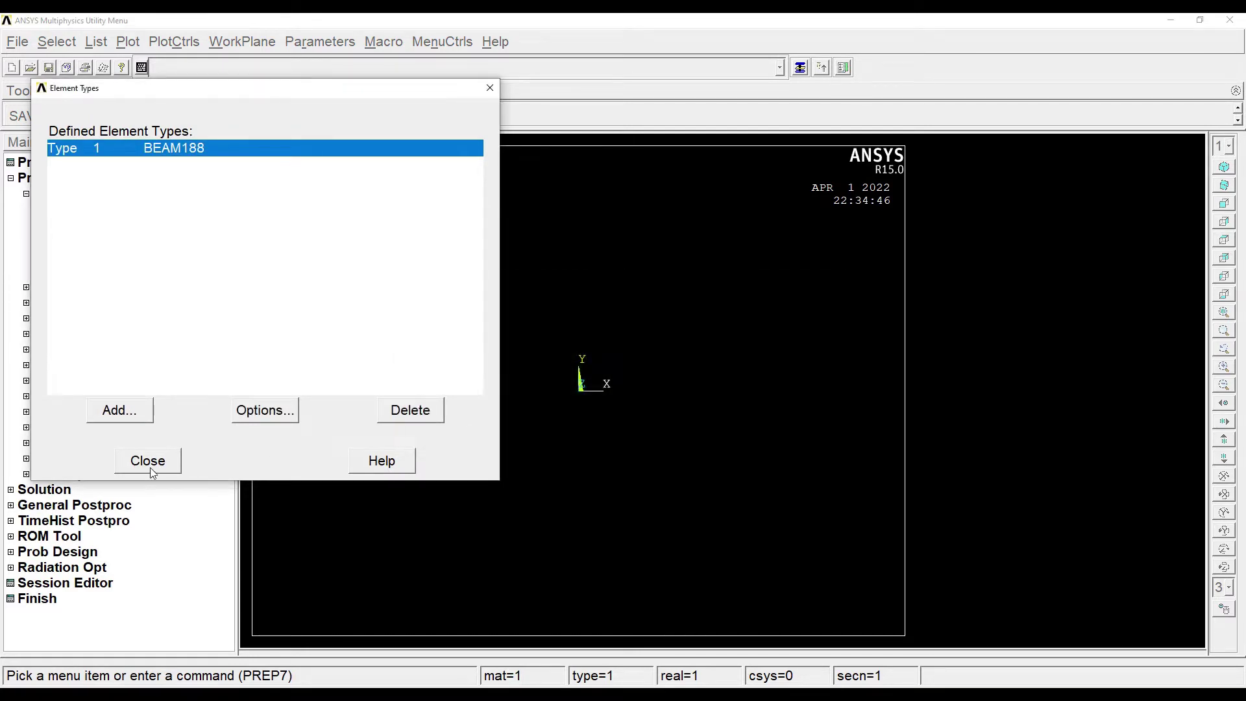
click(148, 463)
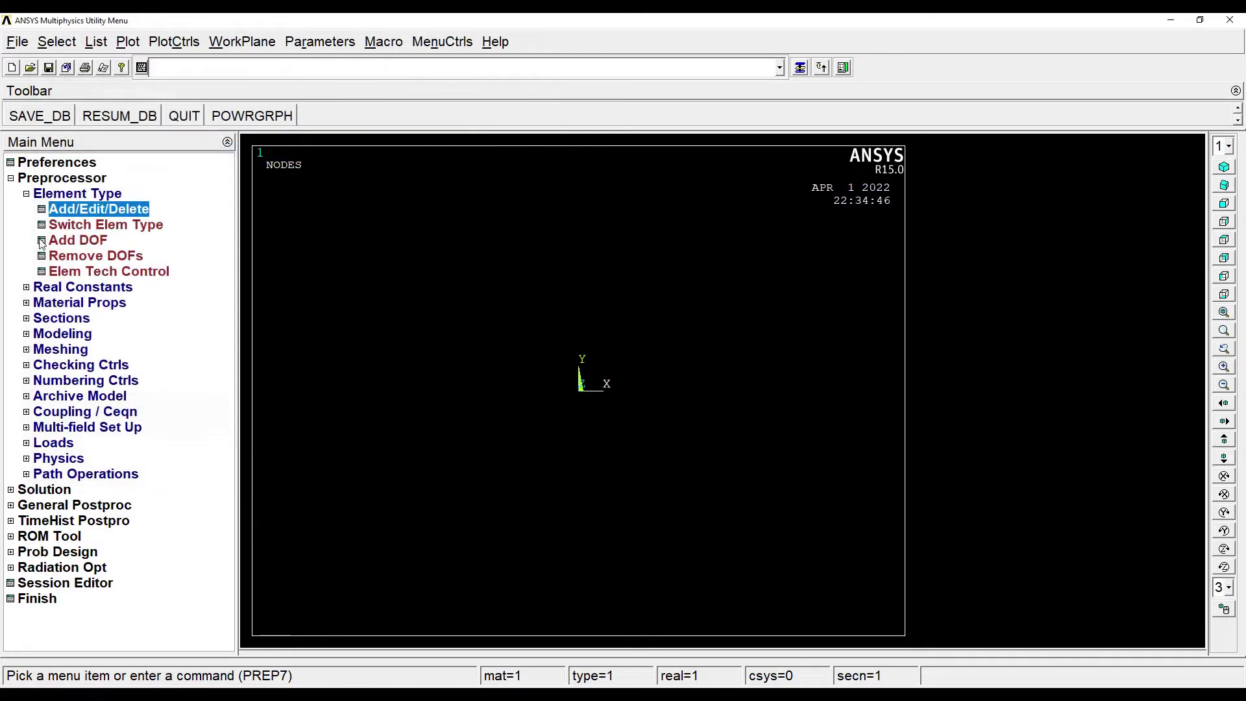
Step: Enter EX 2e5 and PRXY 0.3 as linear isotropic elastic properties for material 1
click(57, 304)
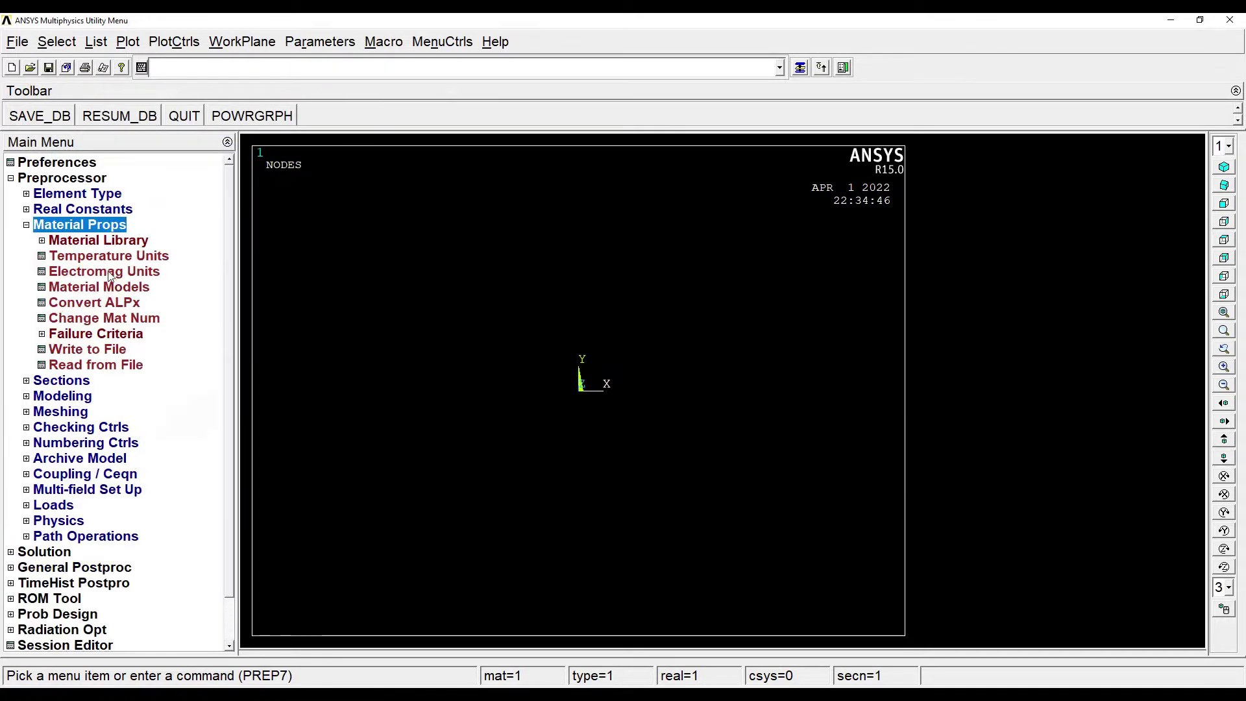
click(104, 288)
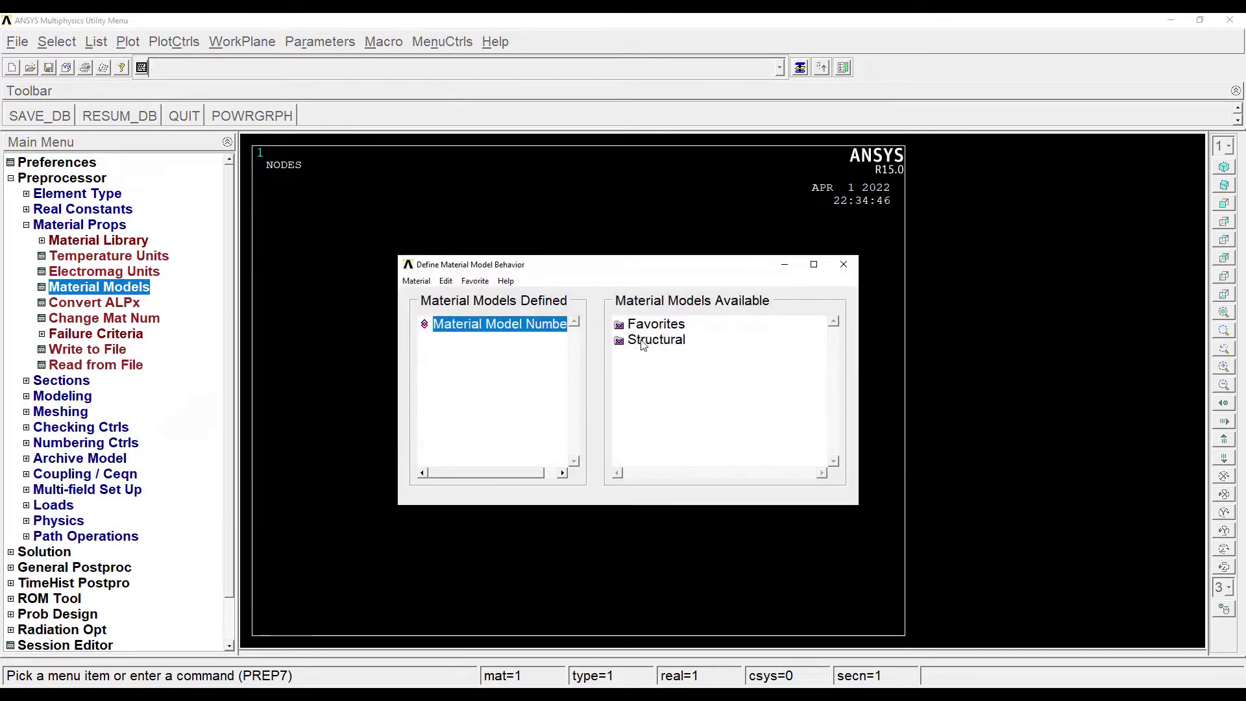
double_click(646, 340)
double_click(668, 356)
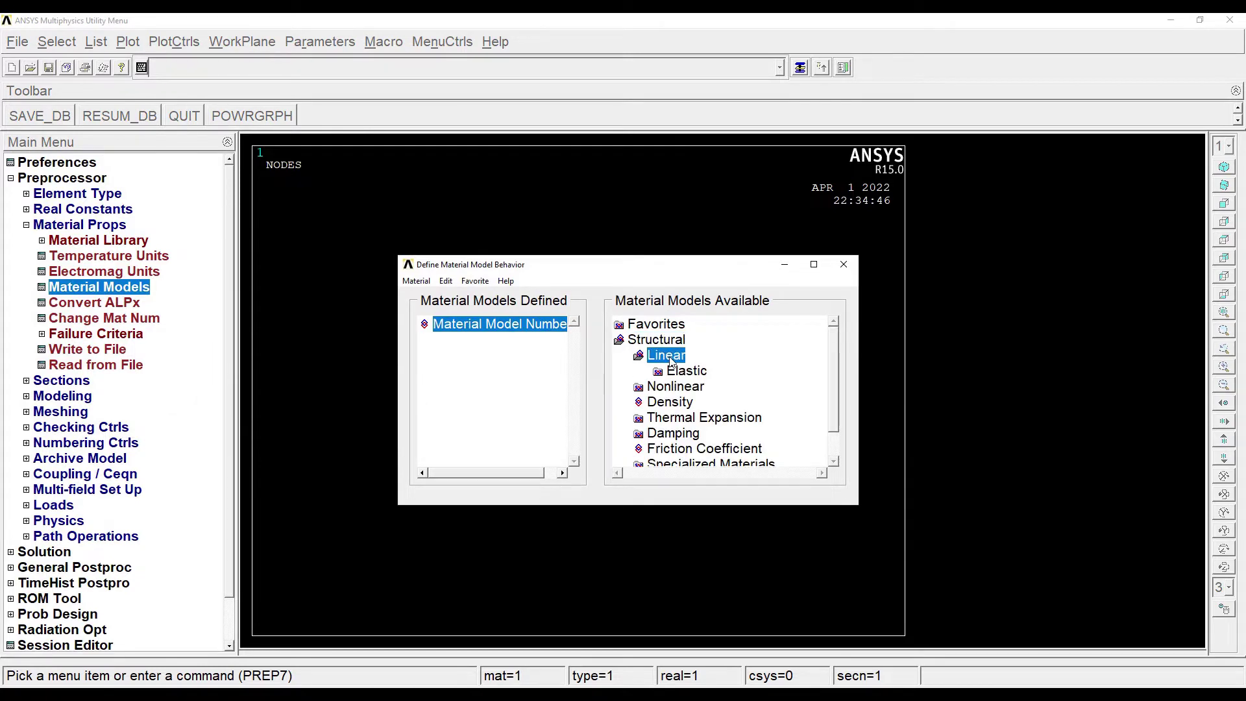
double_click(704, 371)
double_click(712, 387)
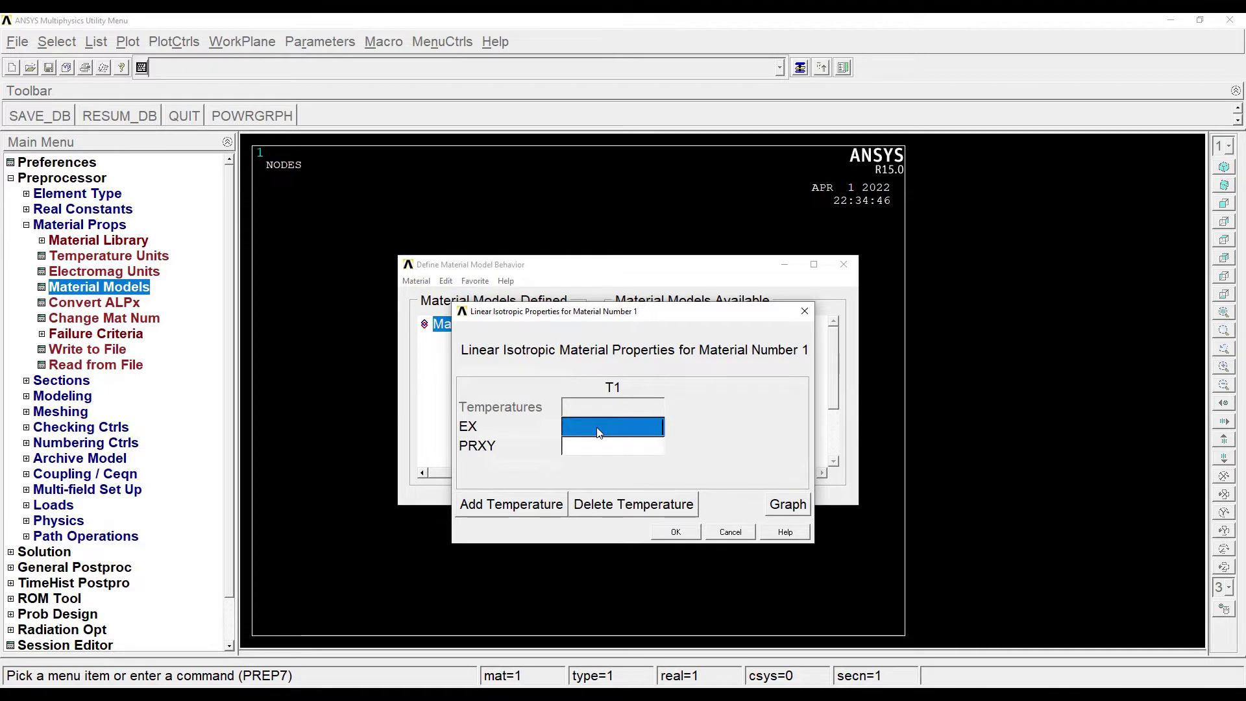
text(2e5)
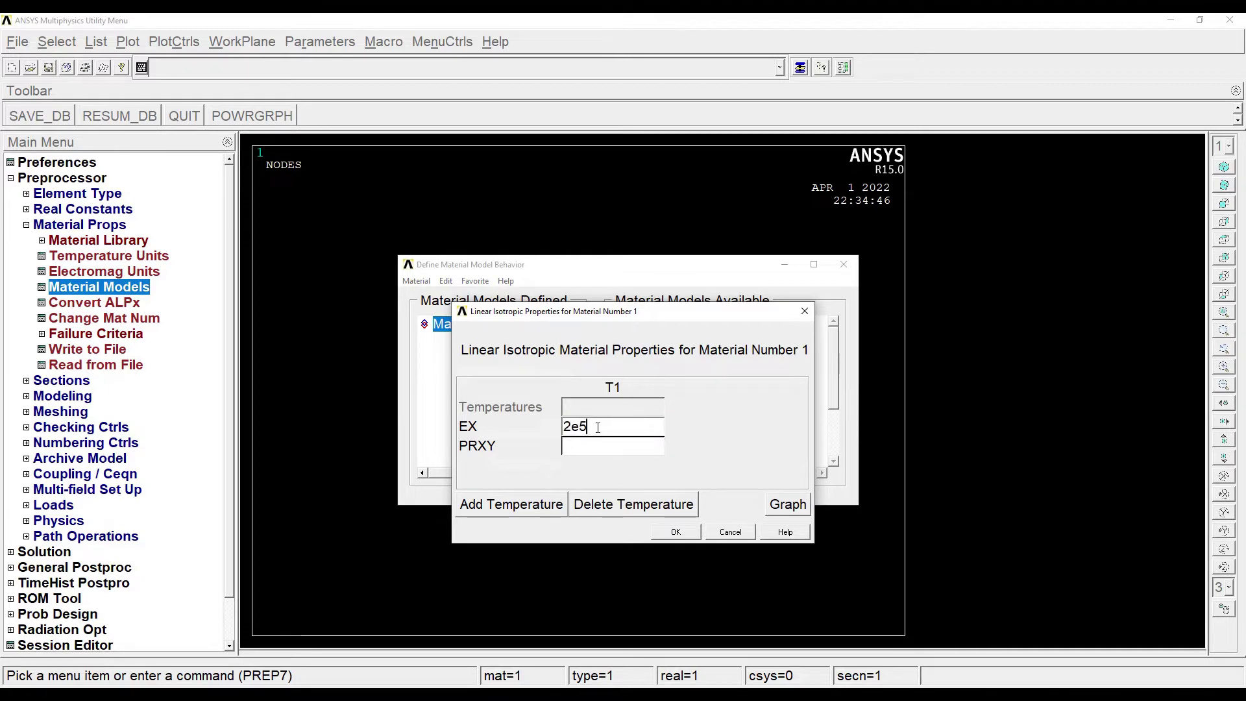
key(Tab)
text(0)
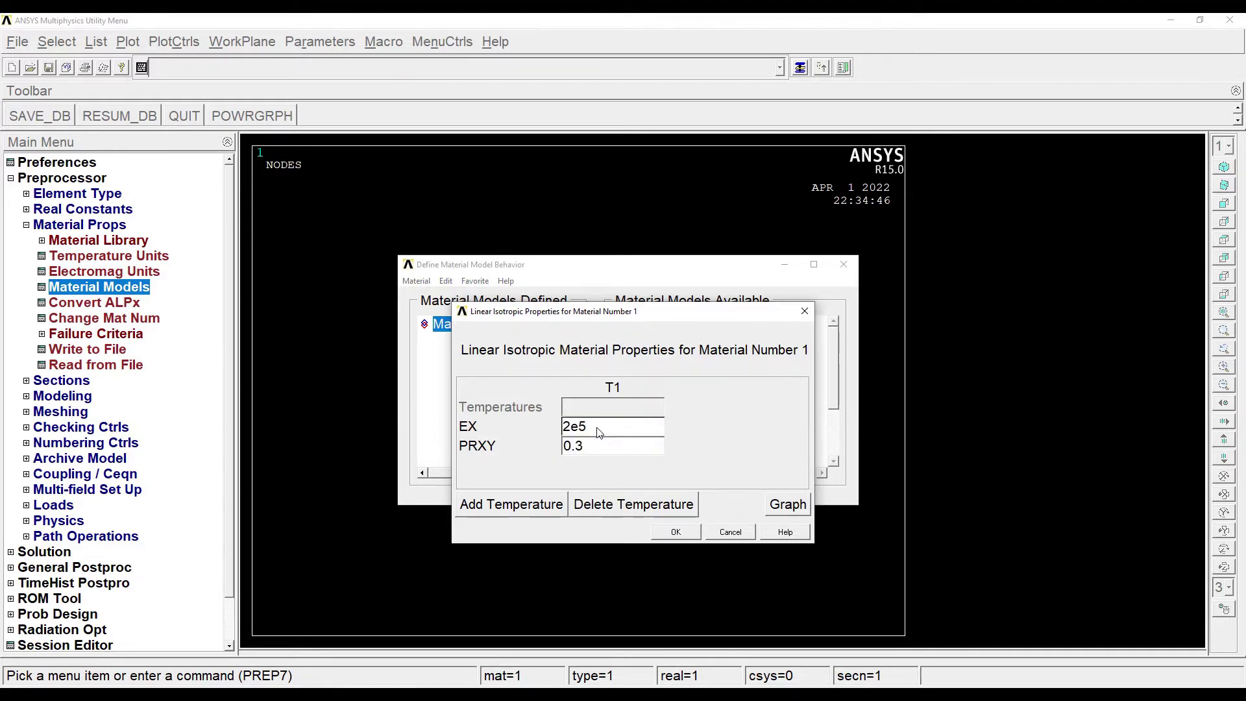
text(.3)
click(676, 532)
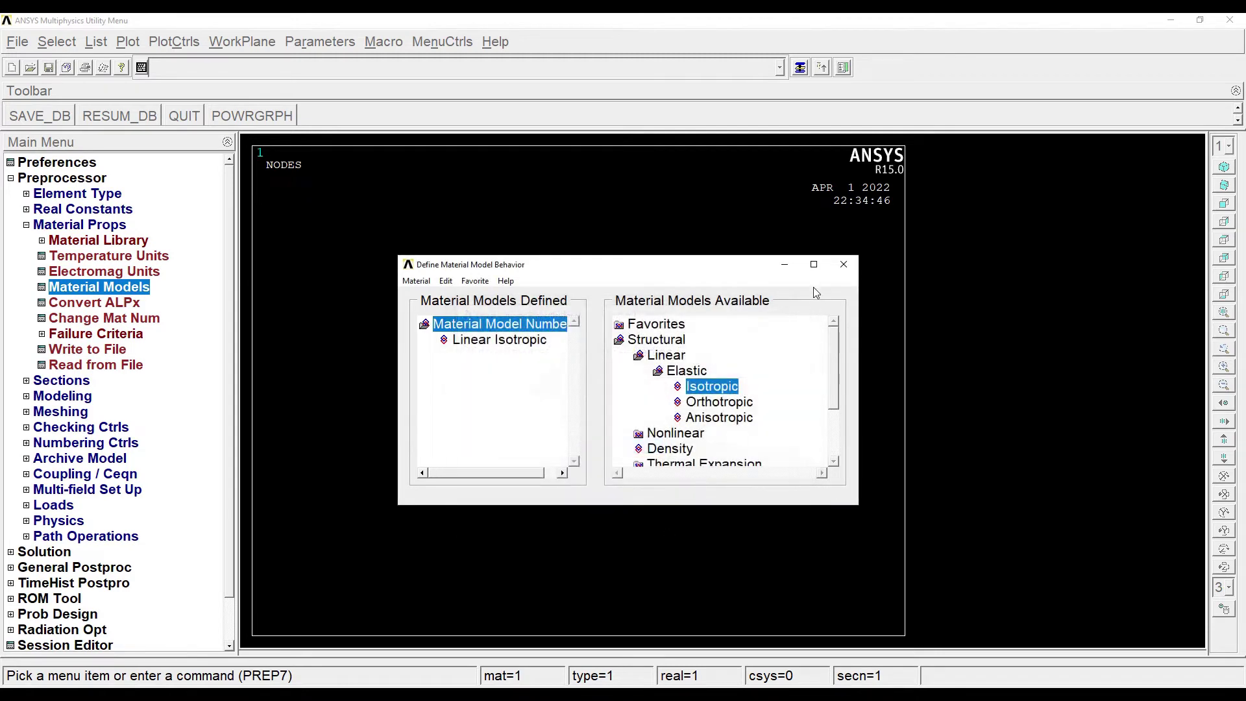
click(844, 266)
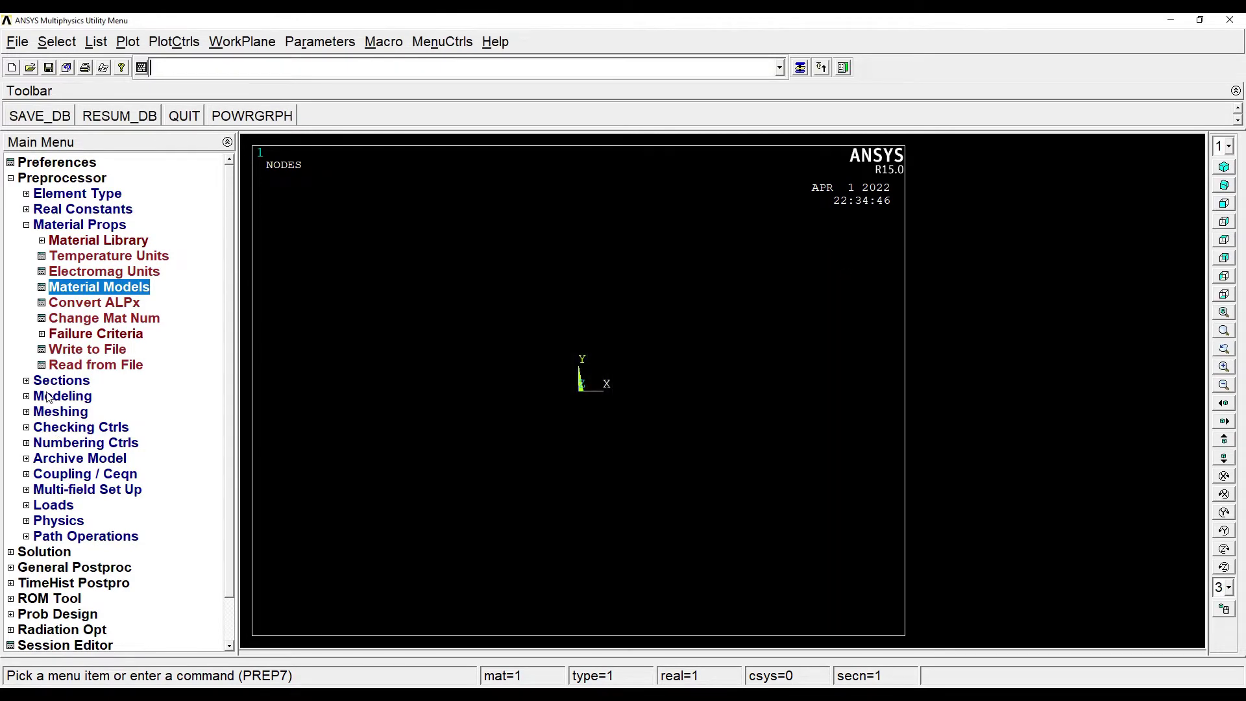
Step: Create common beam section 1 as a rectangle with B=20 and H=20
click(58, 382)
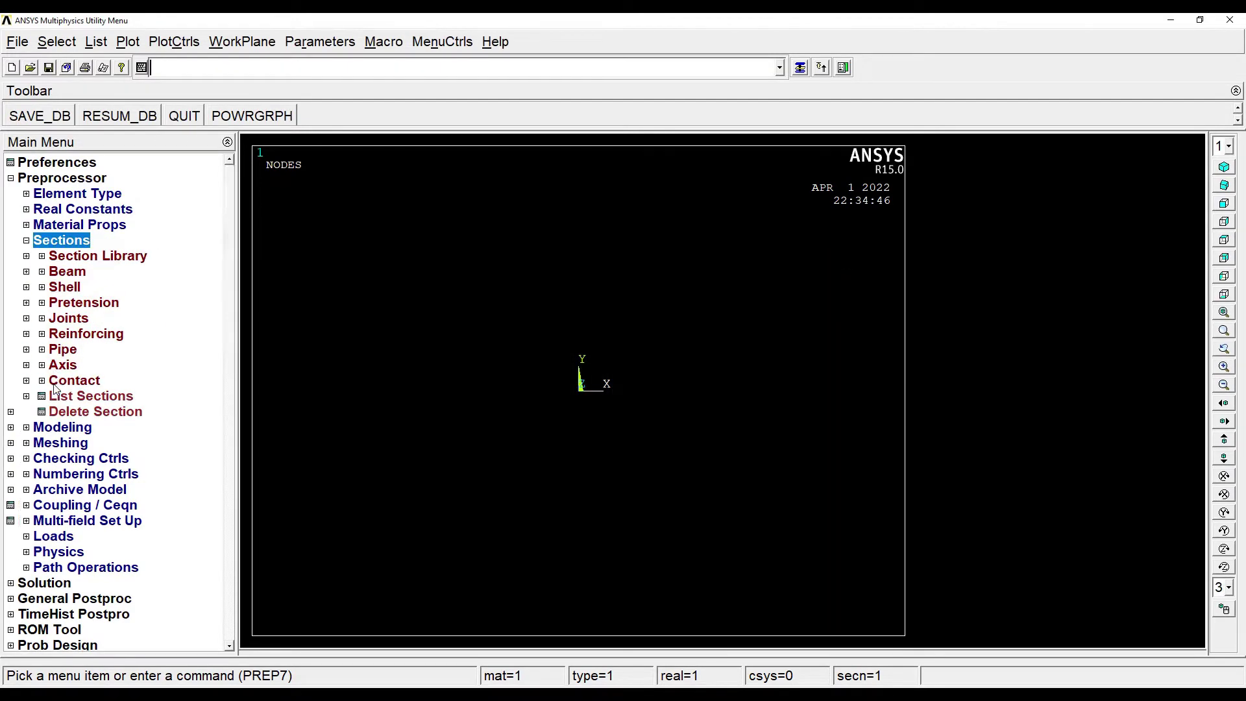
click(71, 274)
click(90, 287)
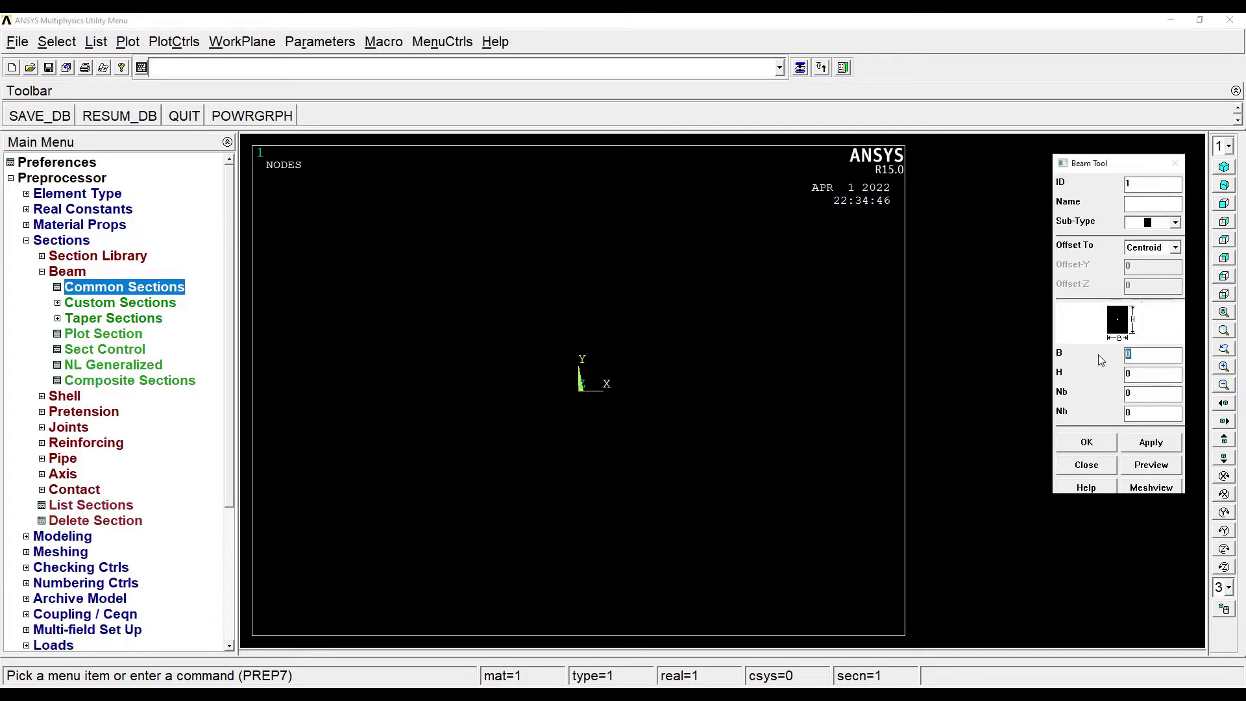
text(20)
key(Tab)
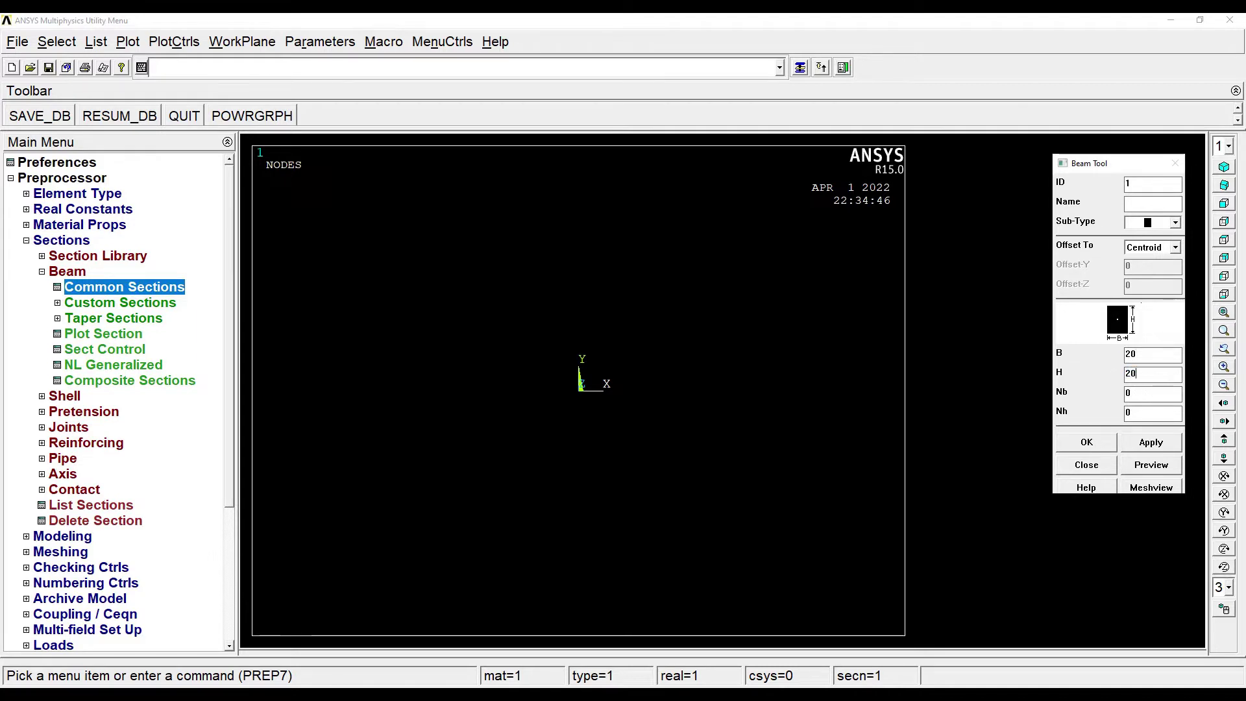
text(20)
click(1093, 446)
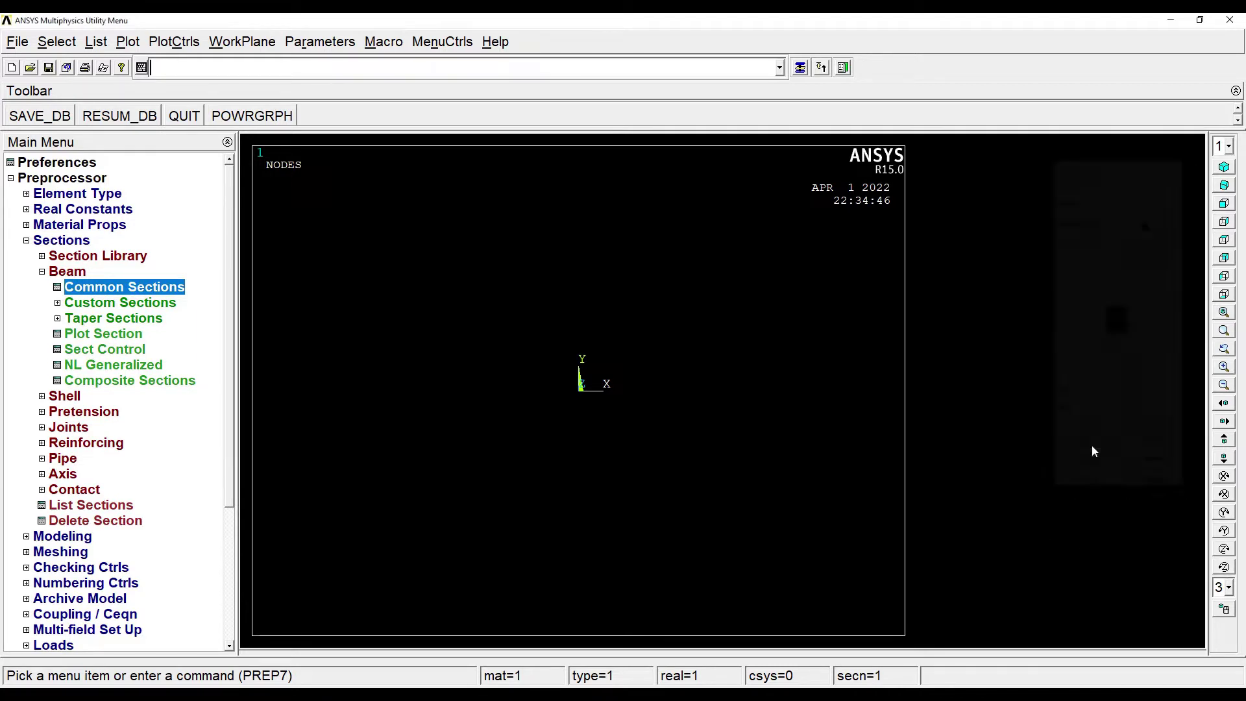
click(62, 240)
Step: Create keypoints 2 and 3 along X in the active CS, checking positions against the sketch
click(64, 257)
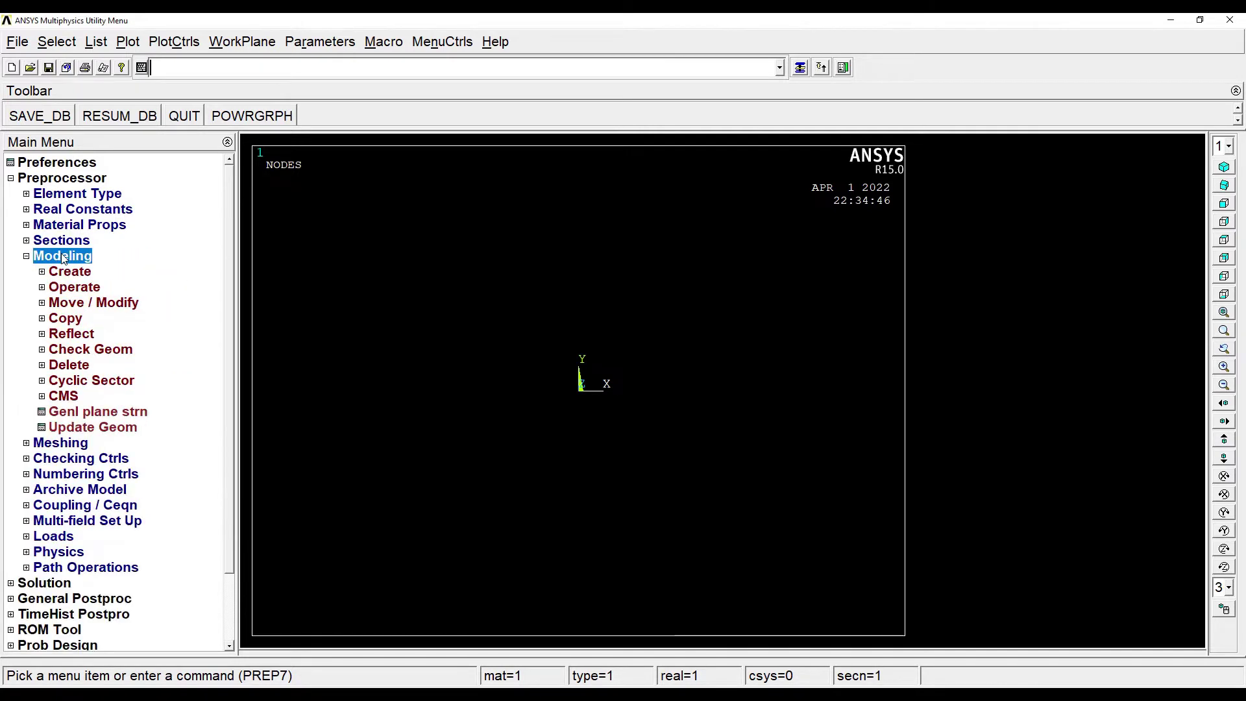
click(71, 272)
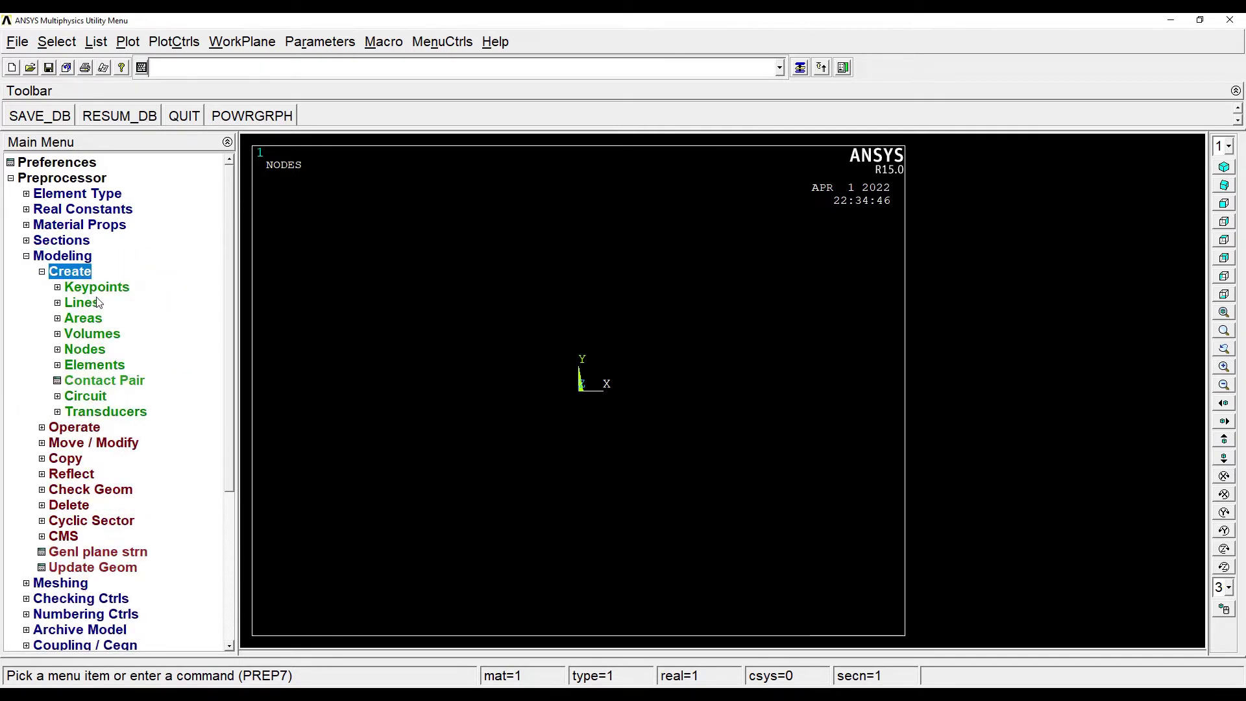
click(97, 288)
click(120, 319)
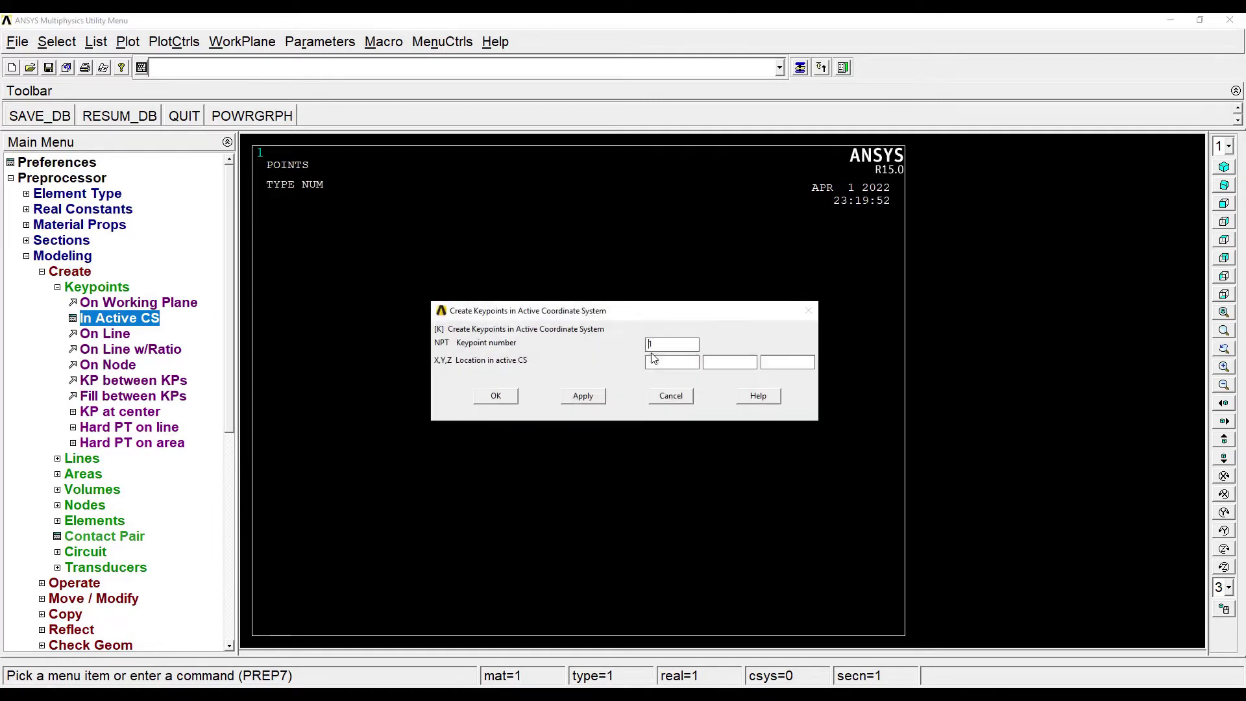
key(BackSpace)
text(2)
key(alt+Tab)
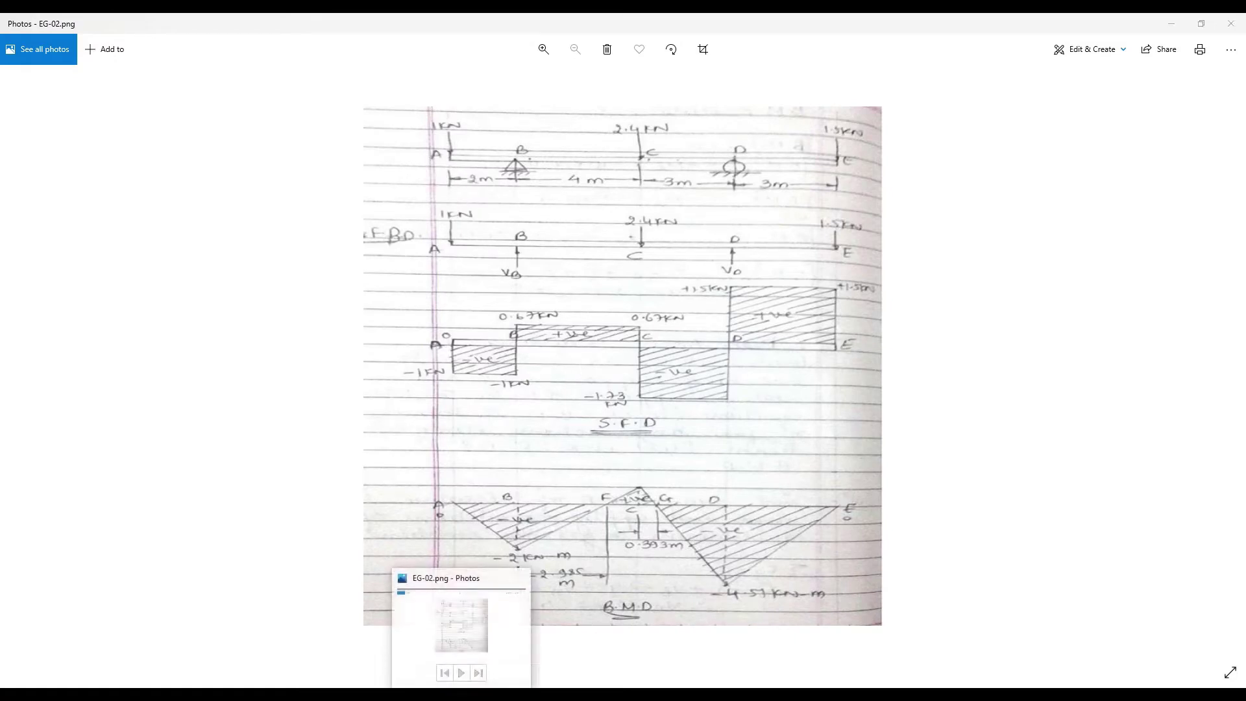
click(459, 693)
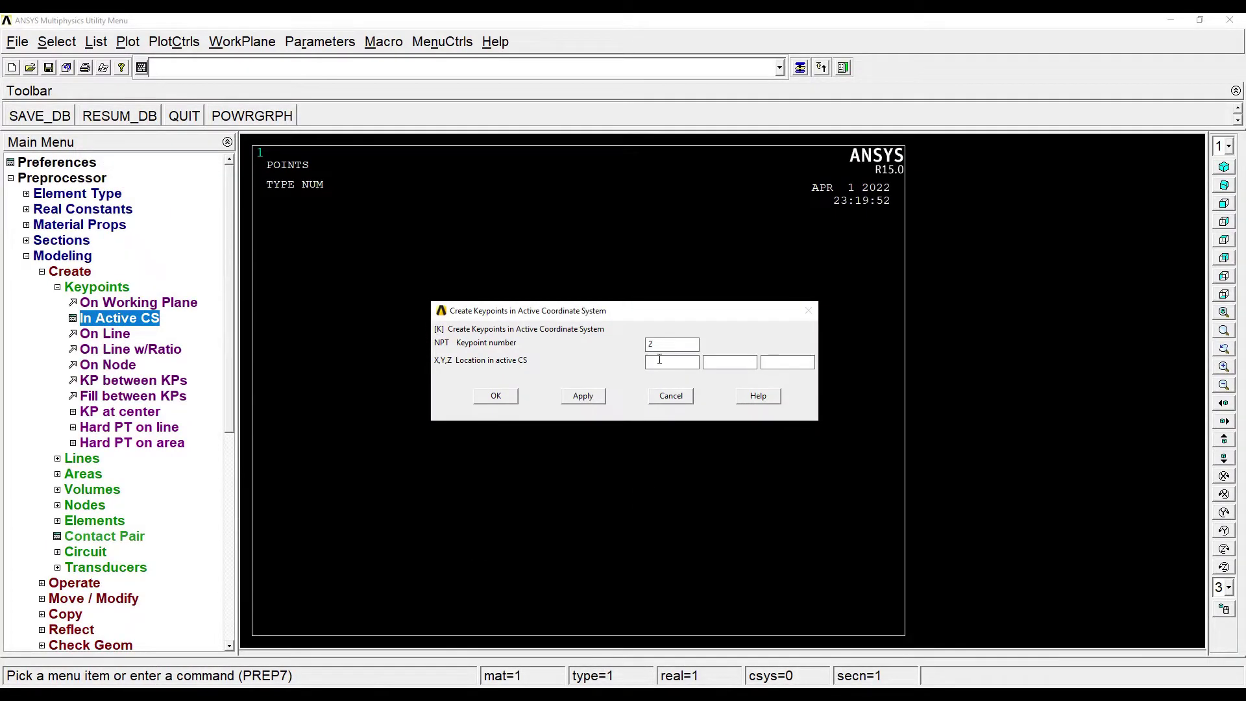
key(Return)
key(alt+Tab)
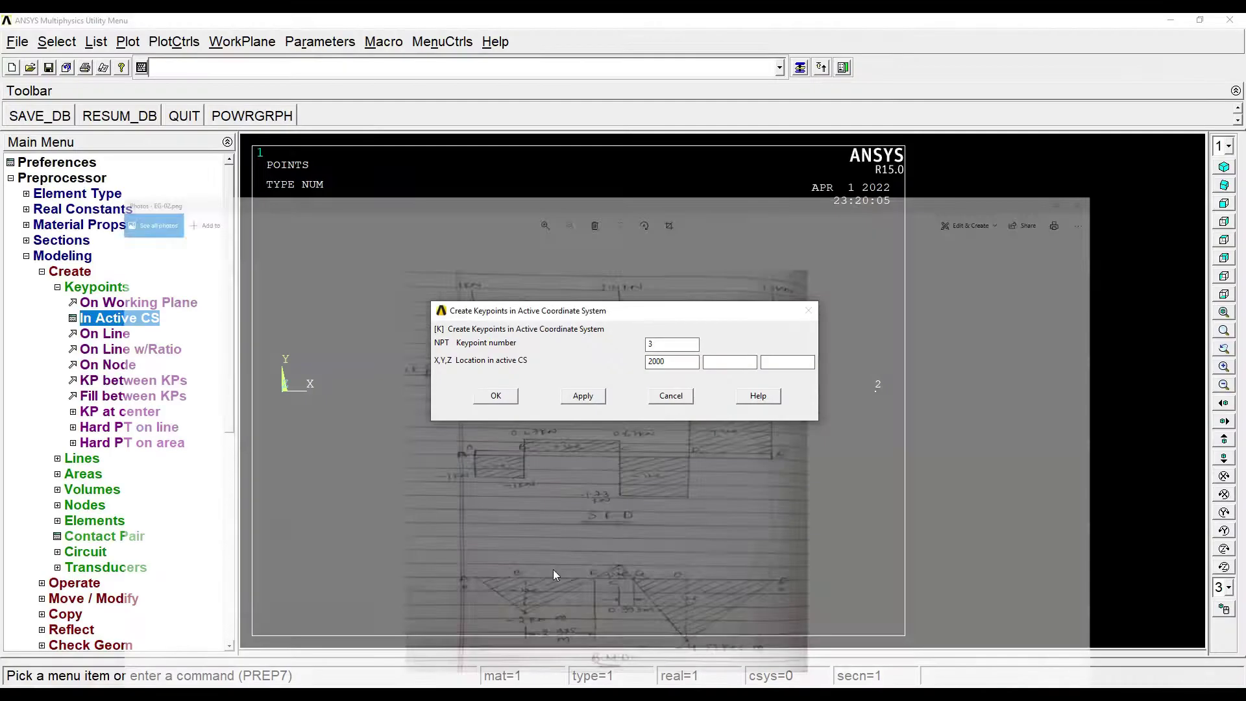
key(Tab)
text(6)
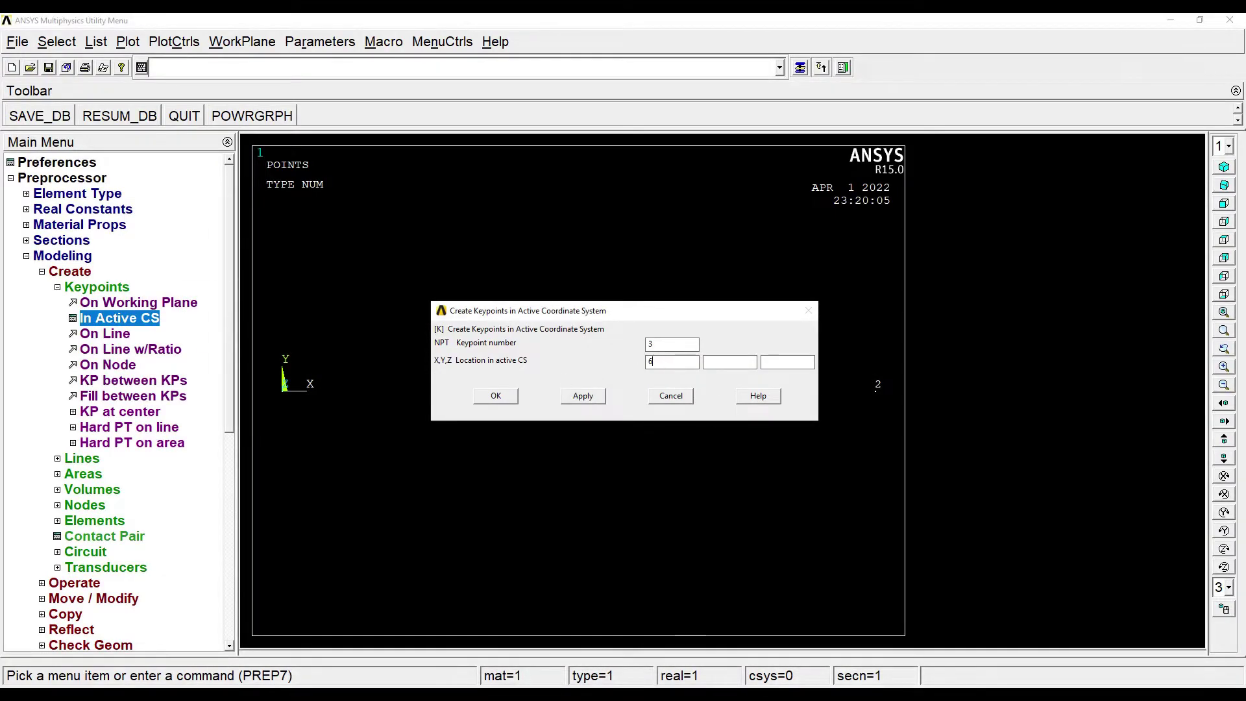
click(582, 396)
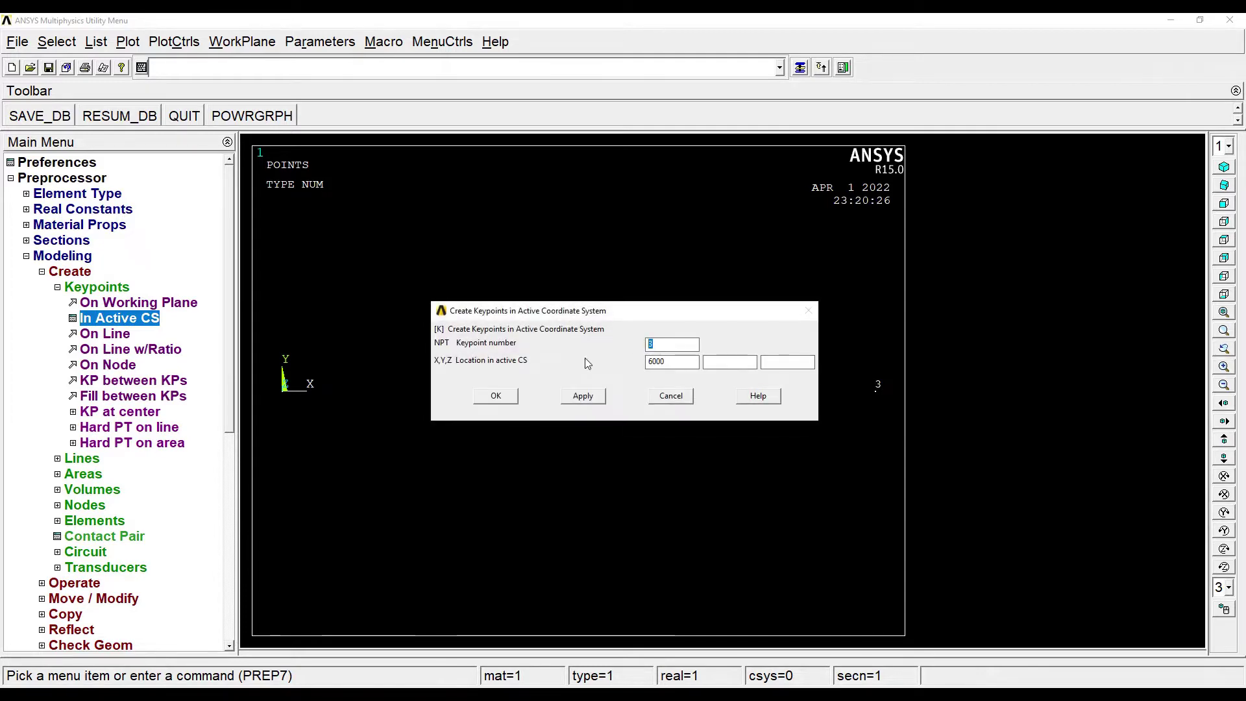
Step: Add keypoint 4 at X=9000 and keypoint 5 at X=12000
text(4)
key(alt+Tab)
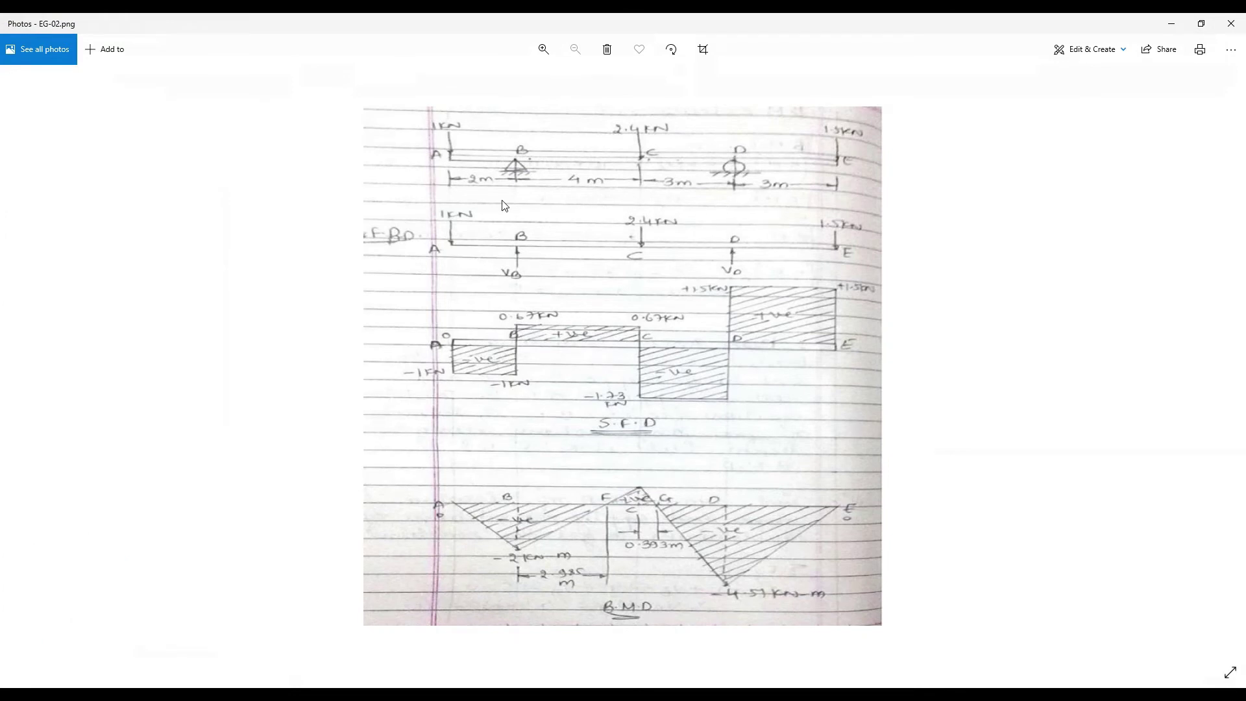
key(alt+Tab)
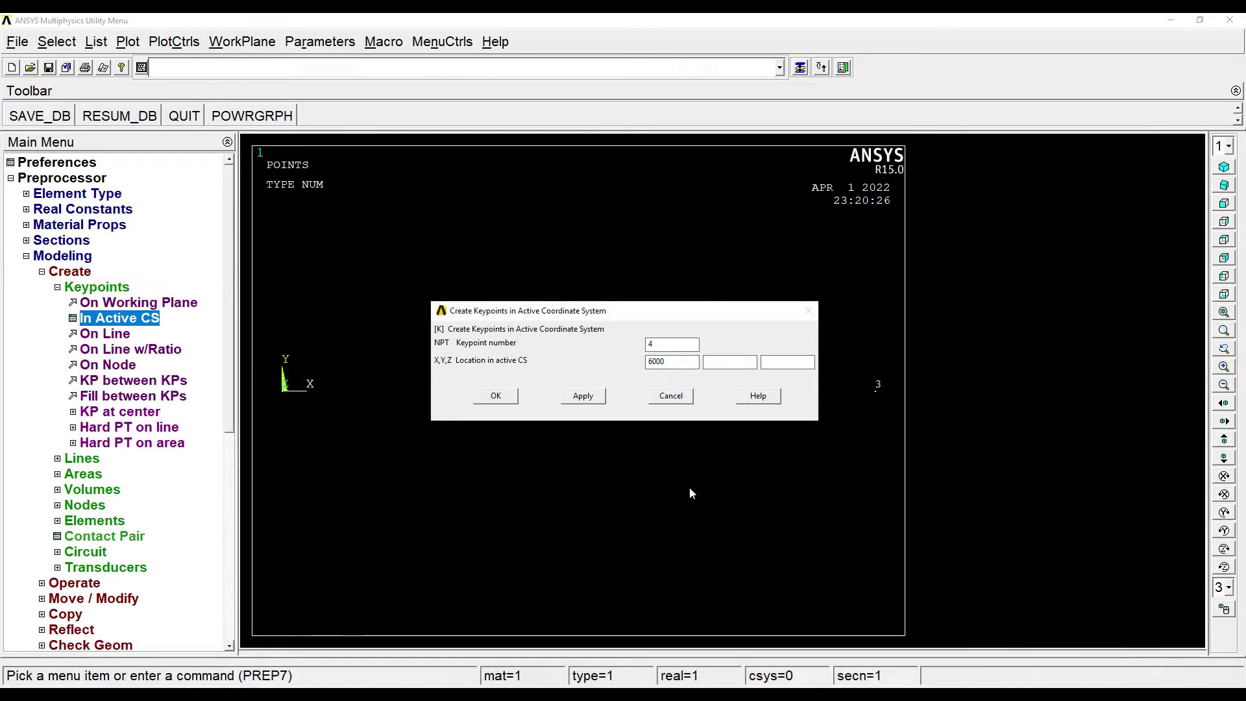
drag(675, 358, 598, 374)
text(900)
click(583, 396)
text(5)
double_click(679, 363)
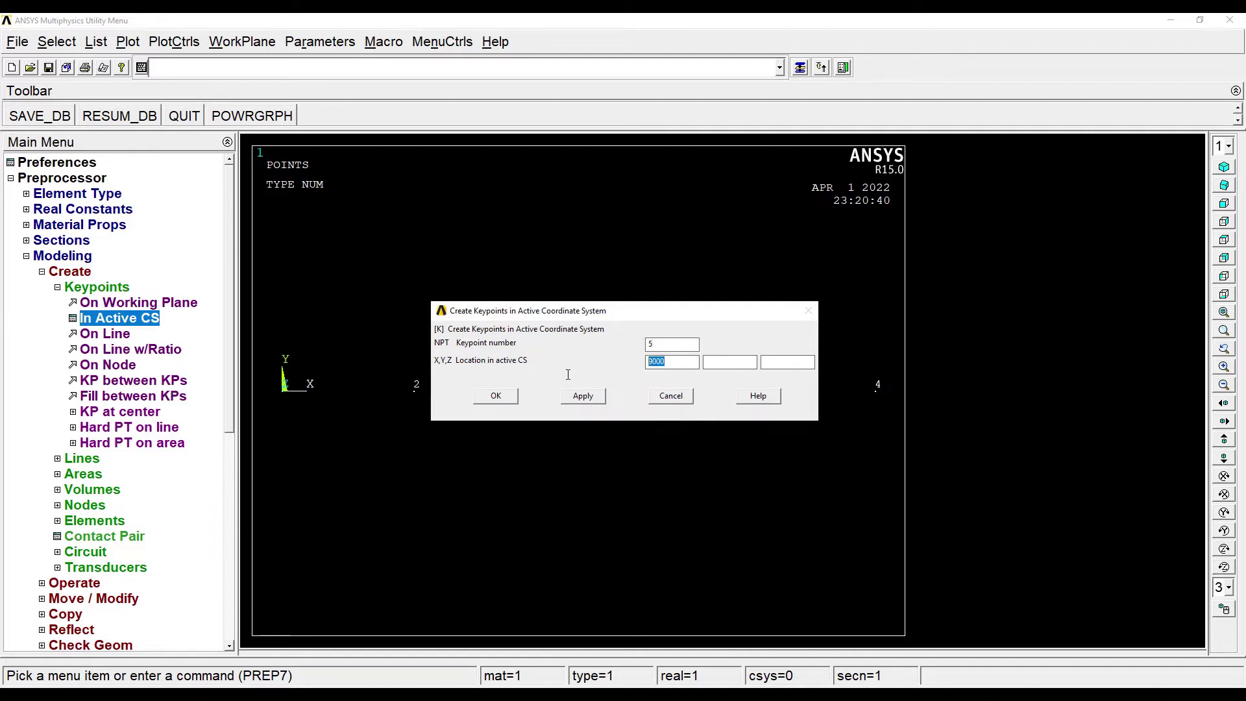
text(12000)
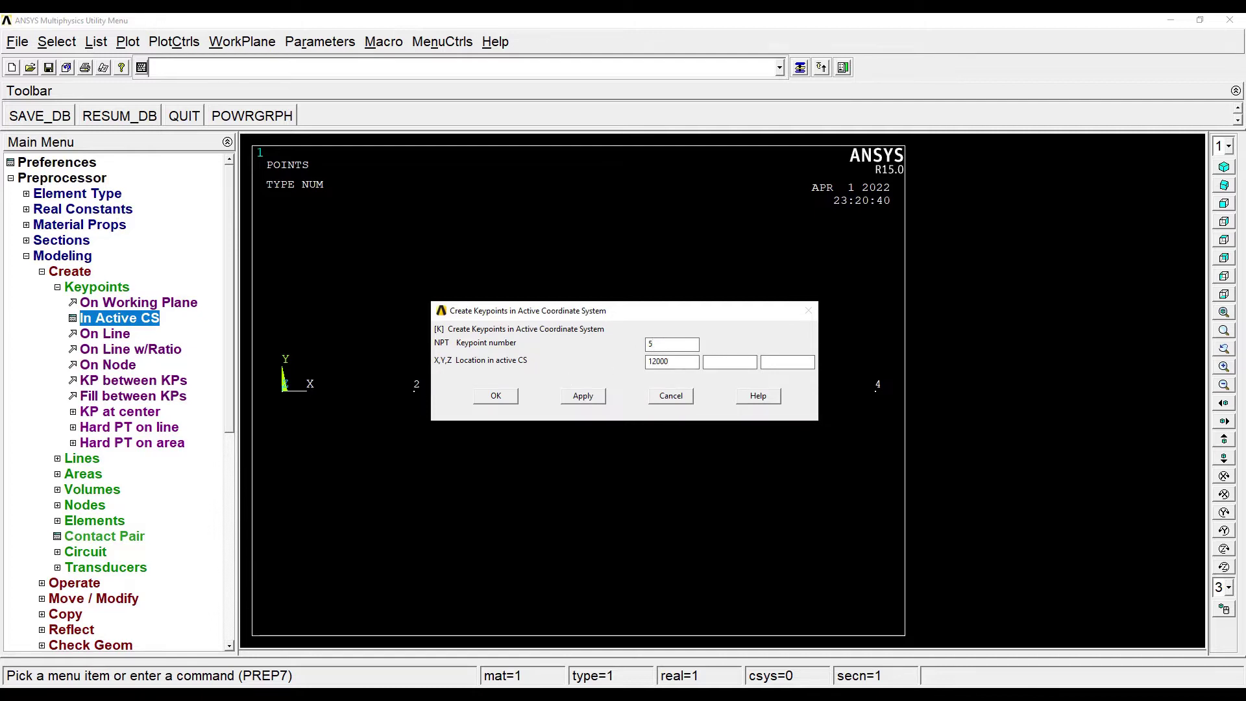
click(496, 396)
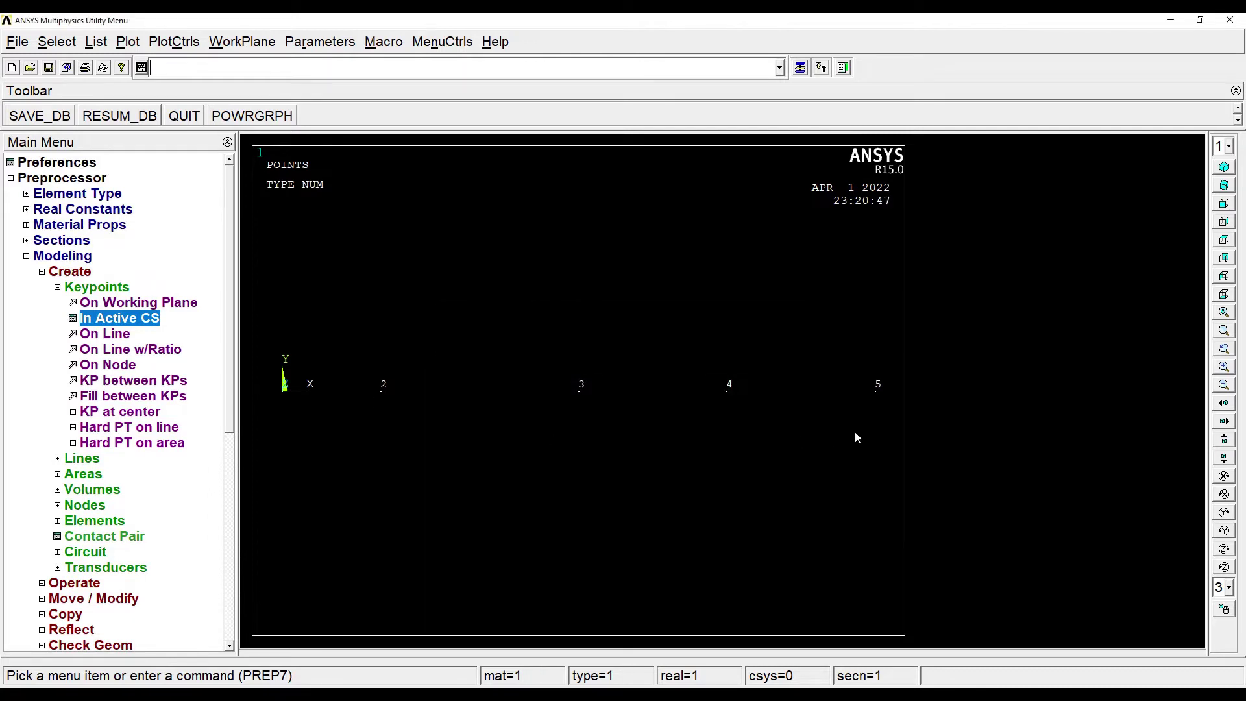
Step: Draw straight lines between keypoints 1-2, 2-3, 3-4 and 4-5
click(86, 459)
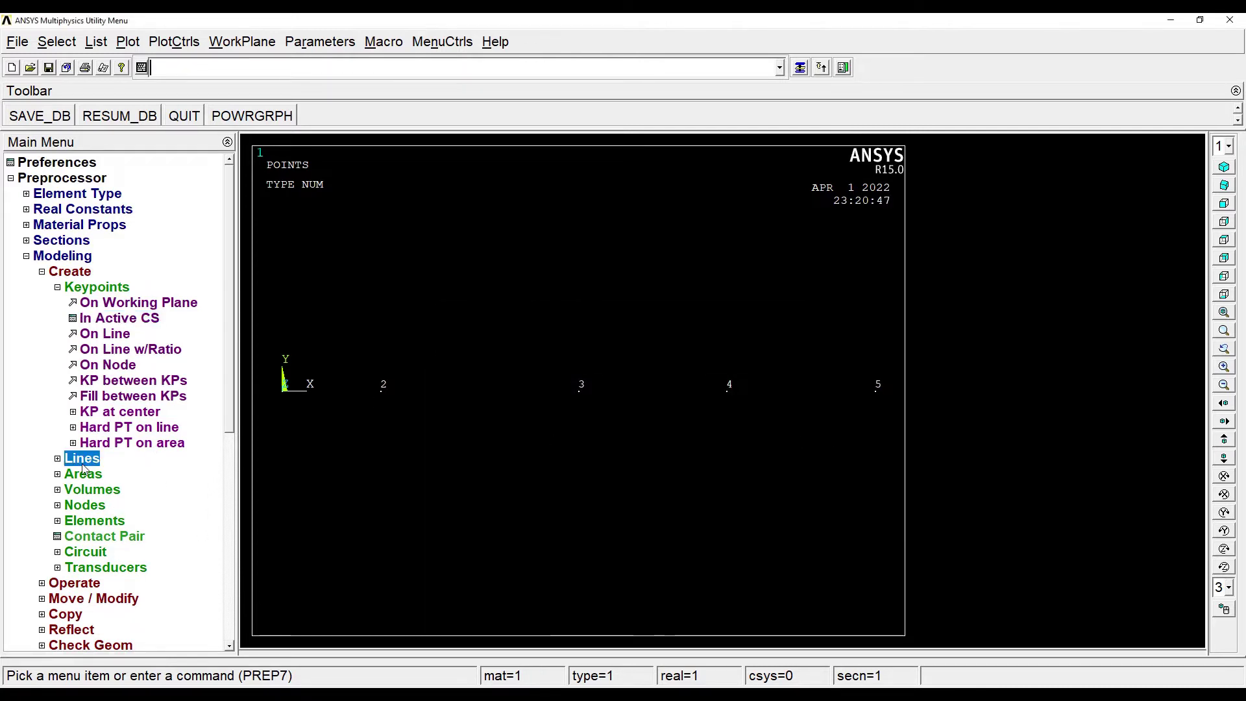
click(100, 319)
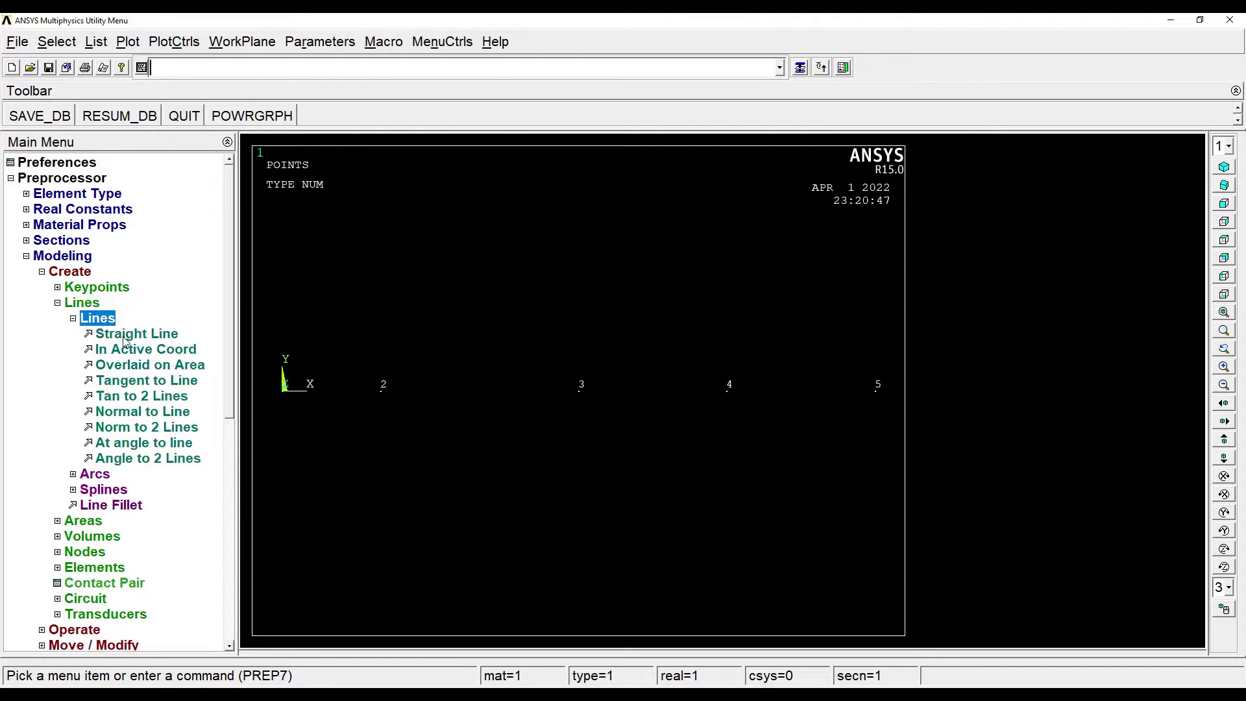
click(125, 334)
click(283, 389)
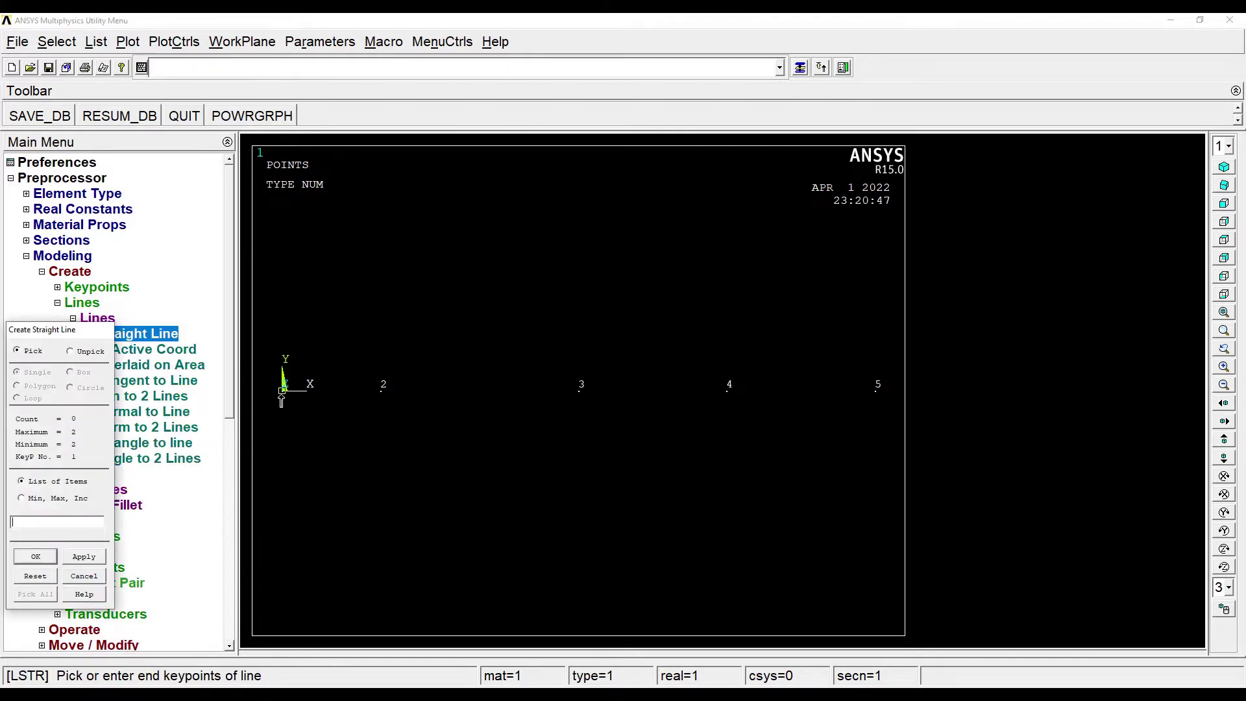
click(382, 390)
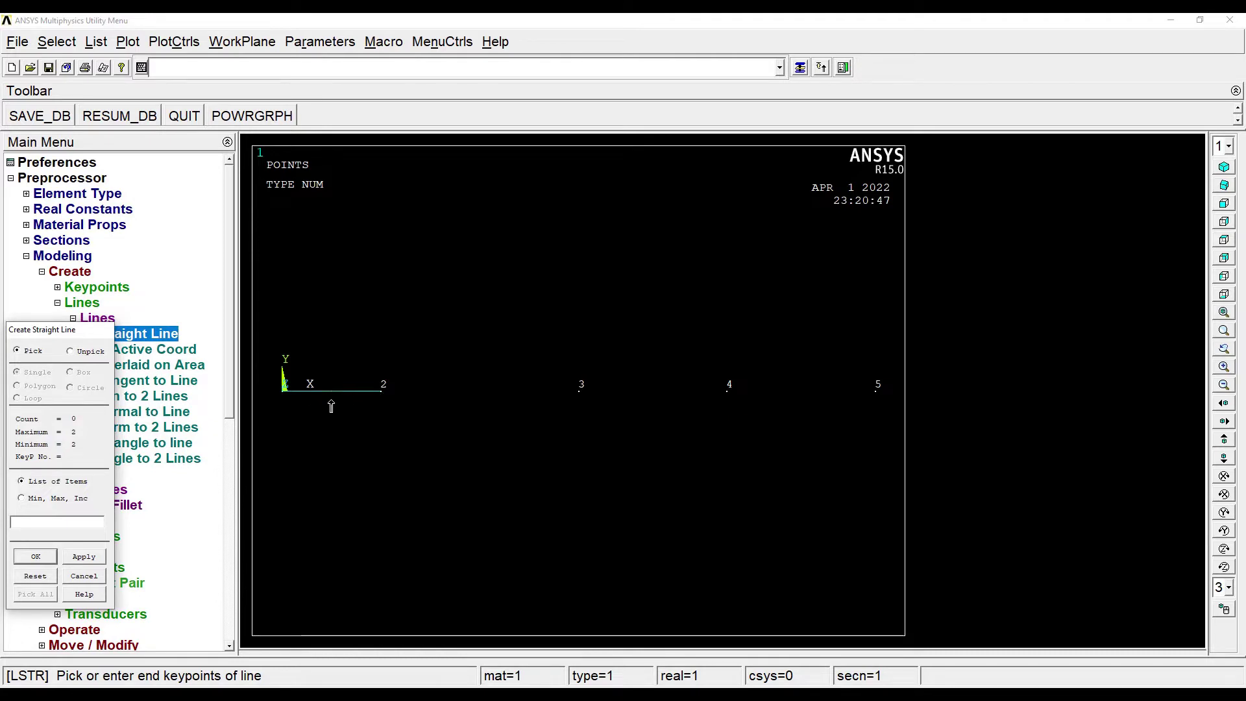
click(382, 390)
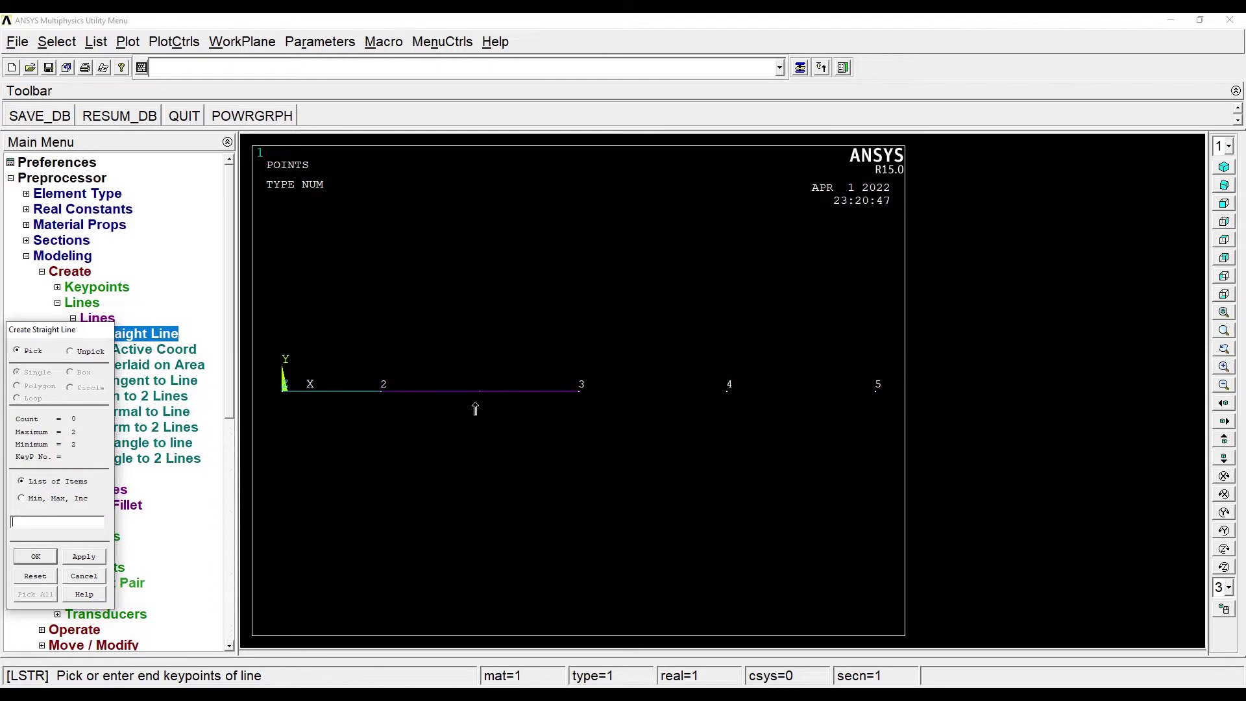
double_click(579, 390)
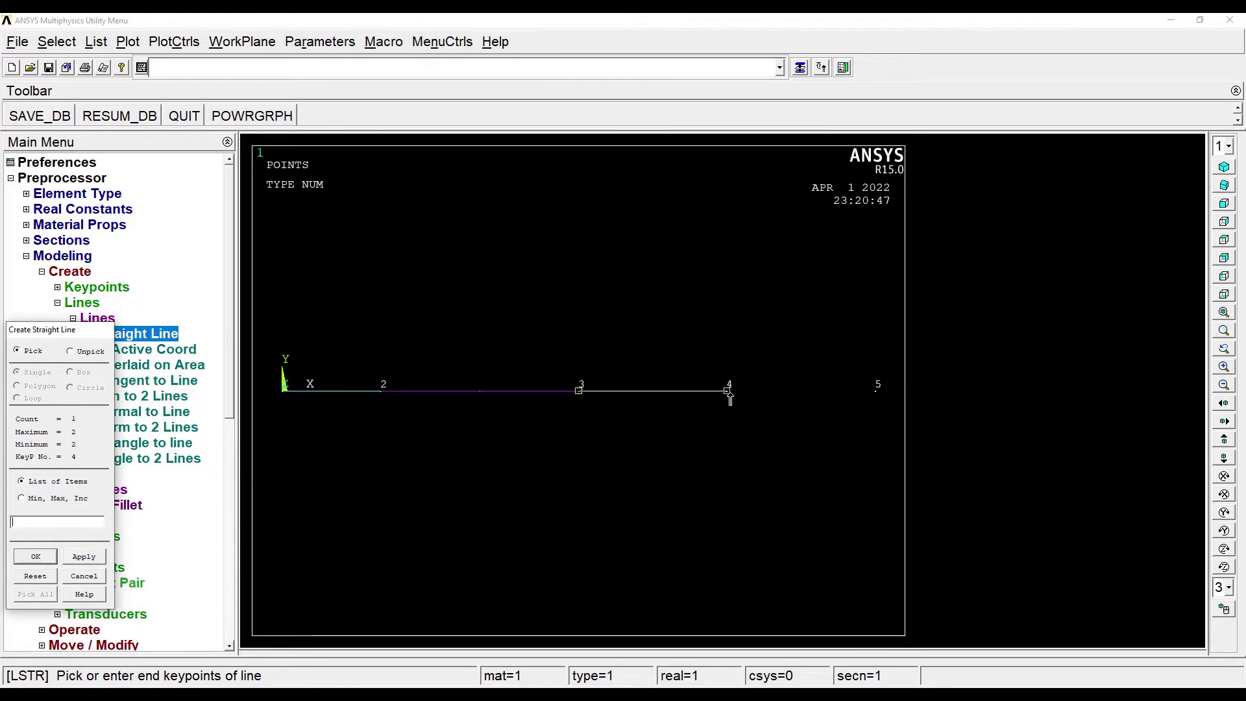
click(876, 392)
click(28, 560)
click(60, 257)
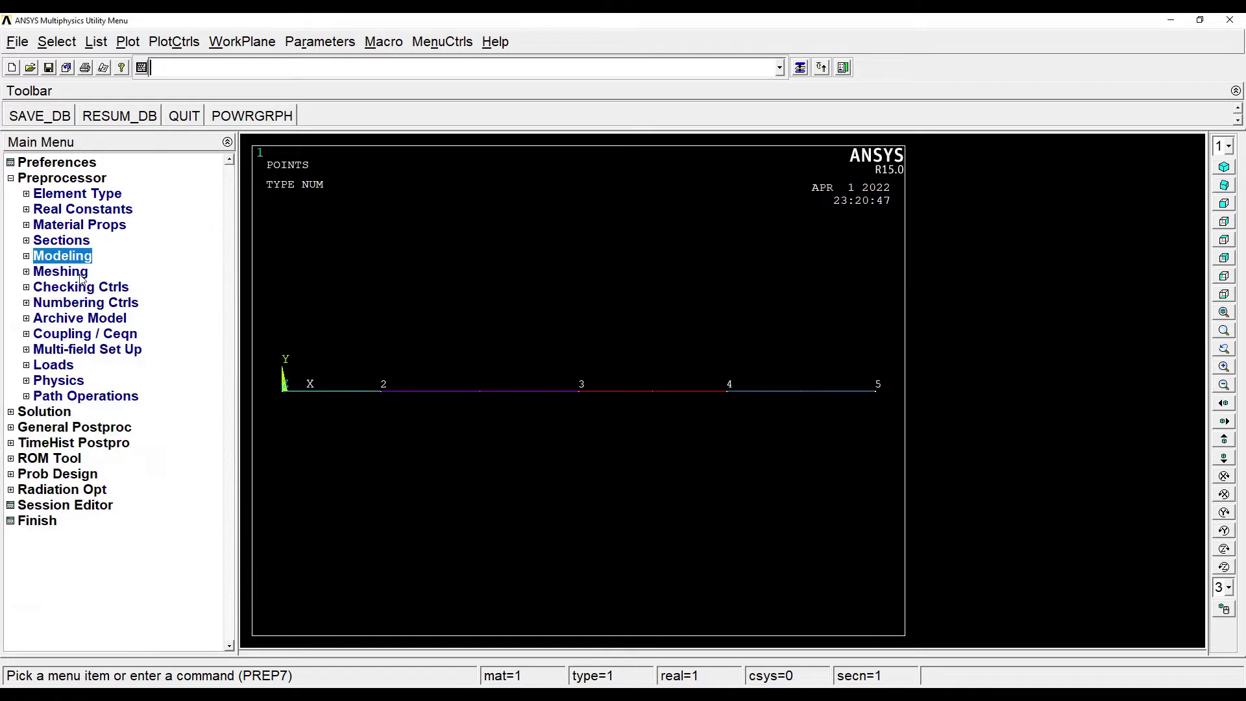
Step: Set the global mesh size to 10 divisions per line and mesh all beam lines
click(64, 276)
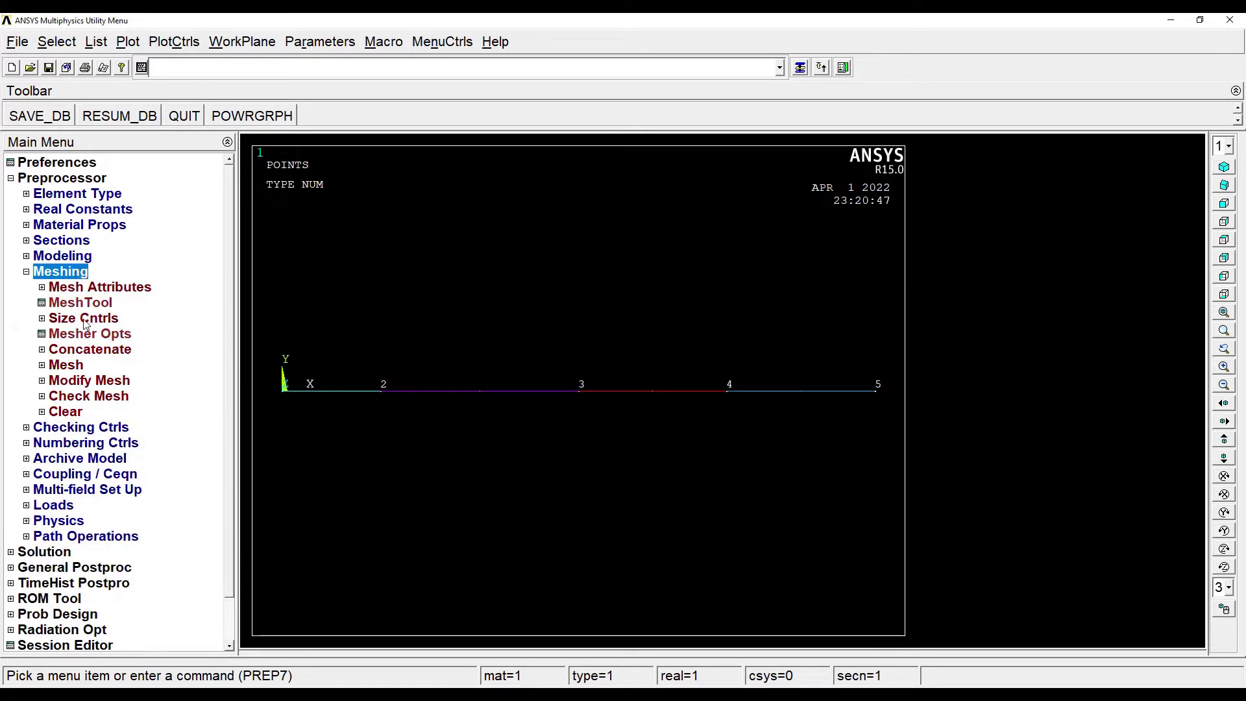
click(85, 320)
click(104, 350)
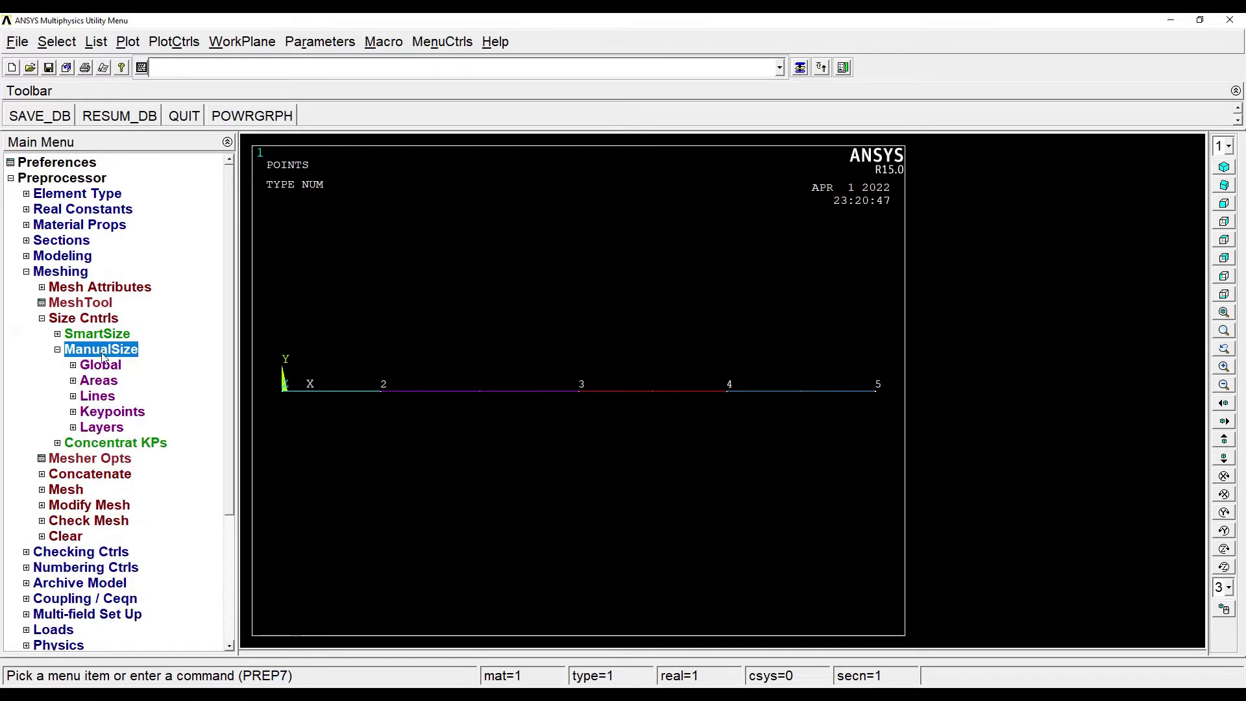
click(102, 366)
click(109, 380)
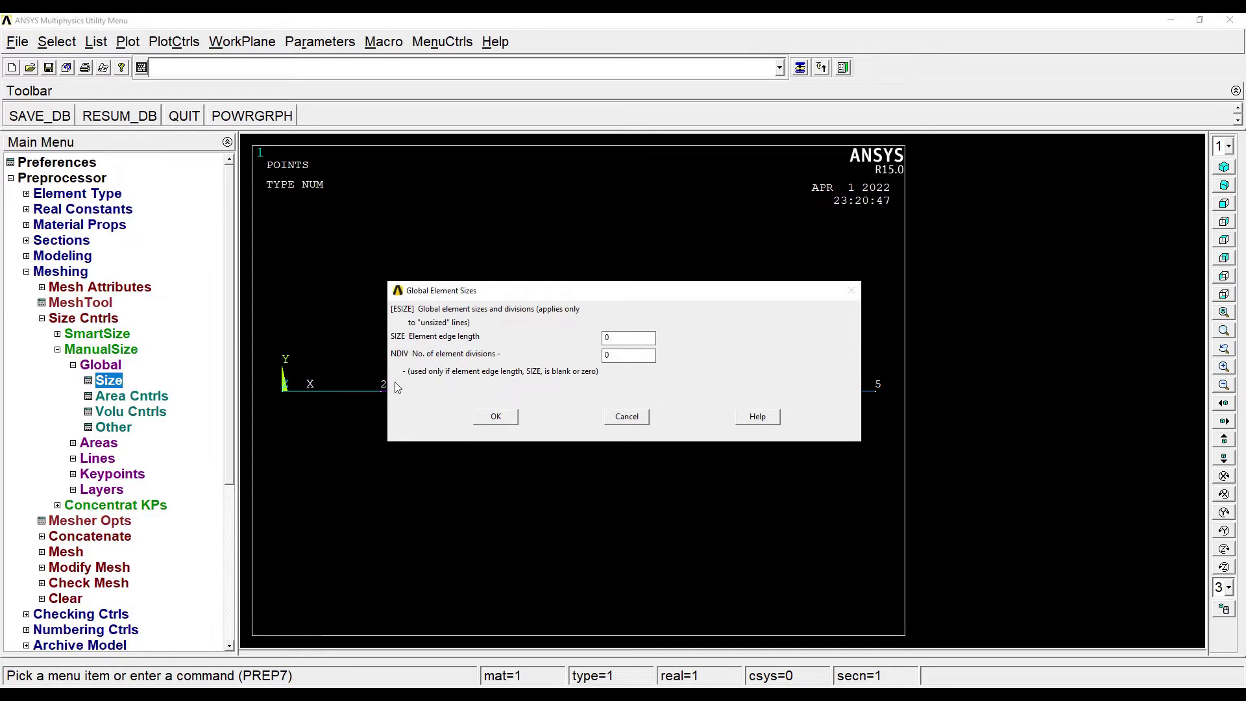
click(607, 353)
text(10)
click(499, 418)
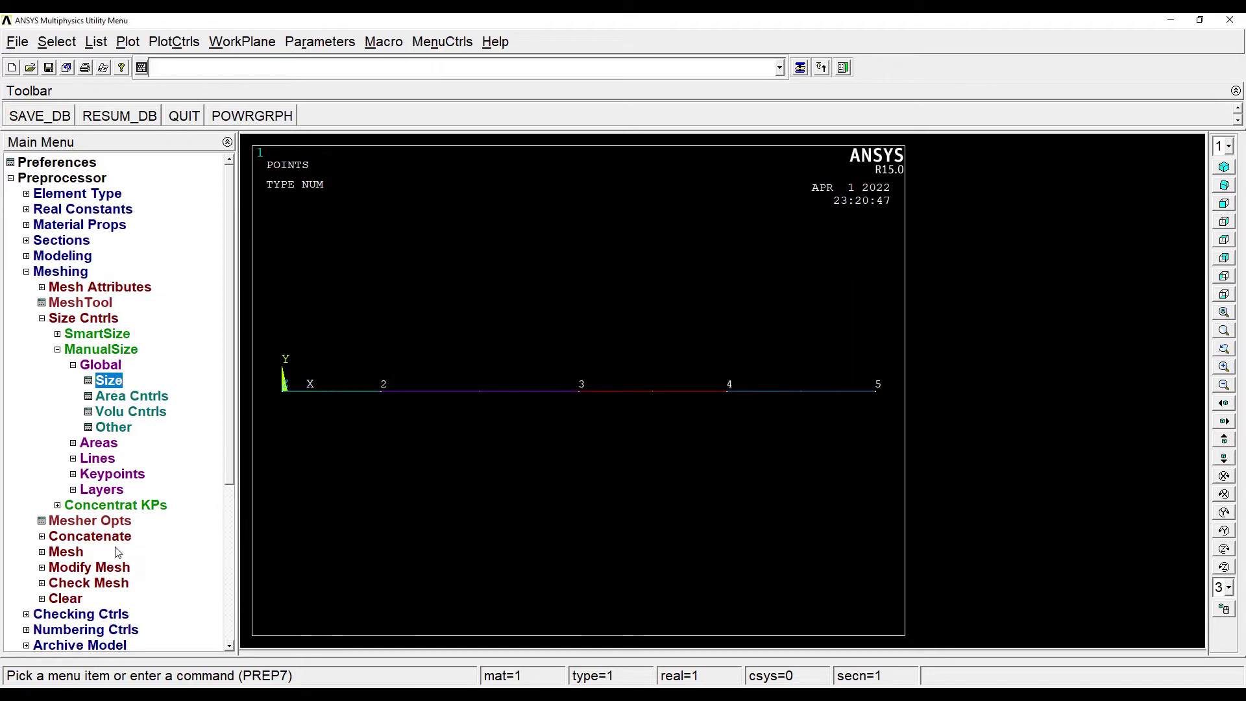
click(69, 553)
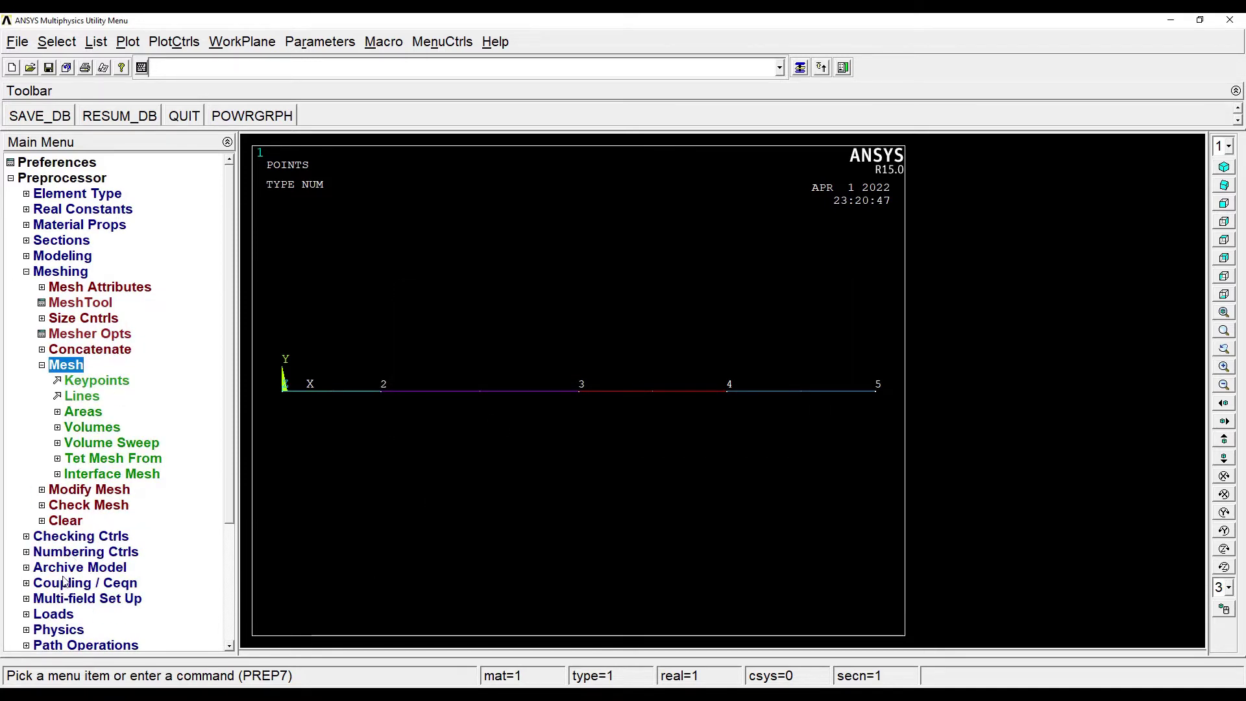
click(82, 396)
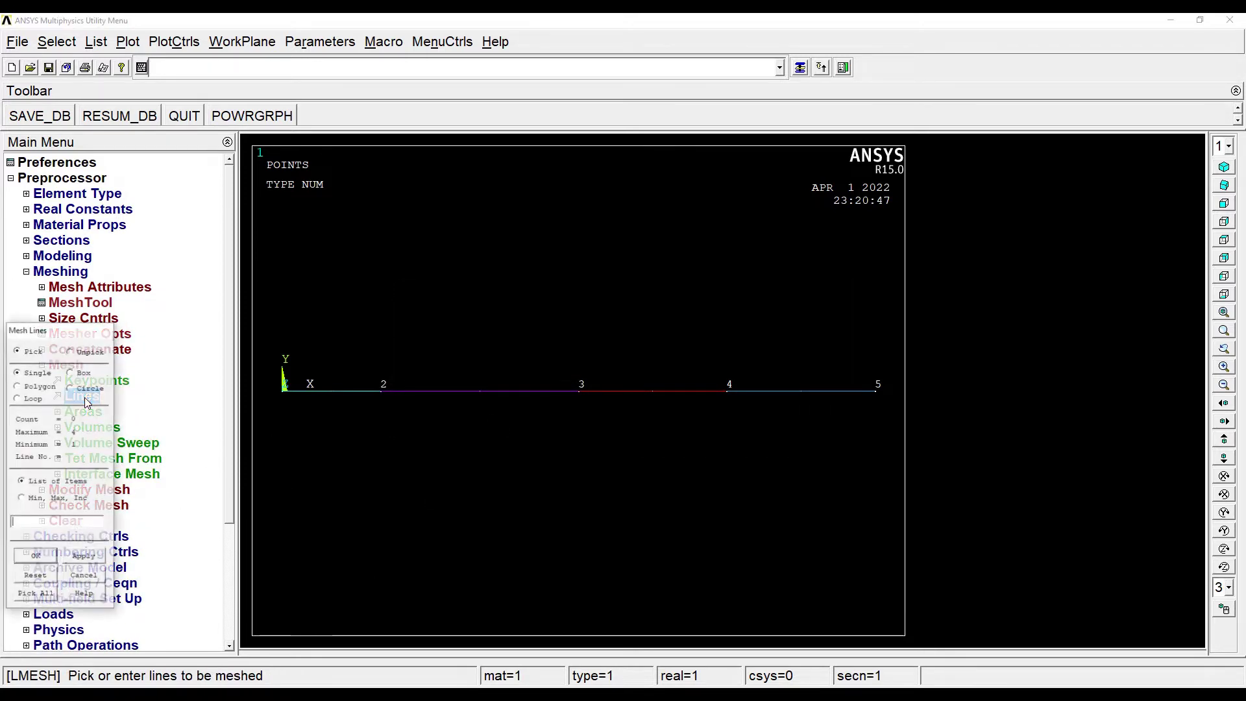
click(41, 594)
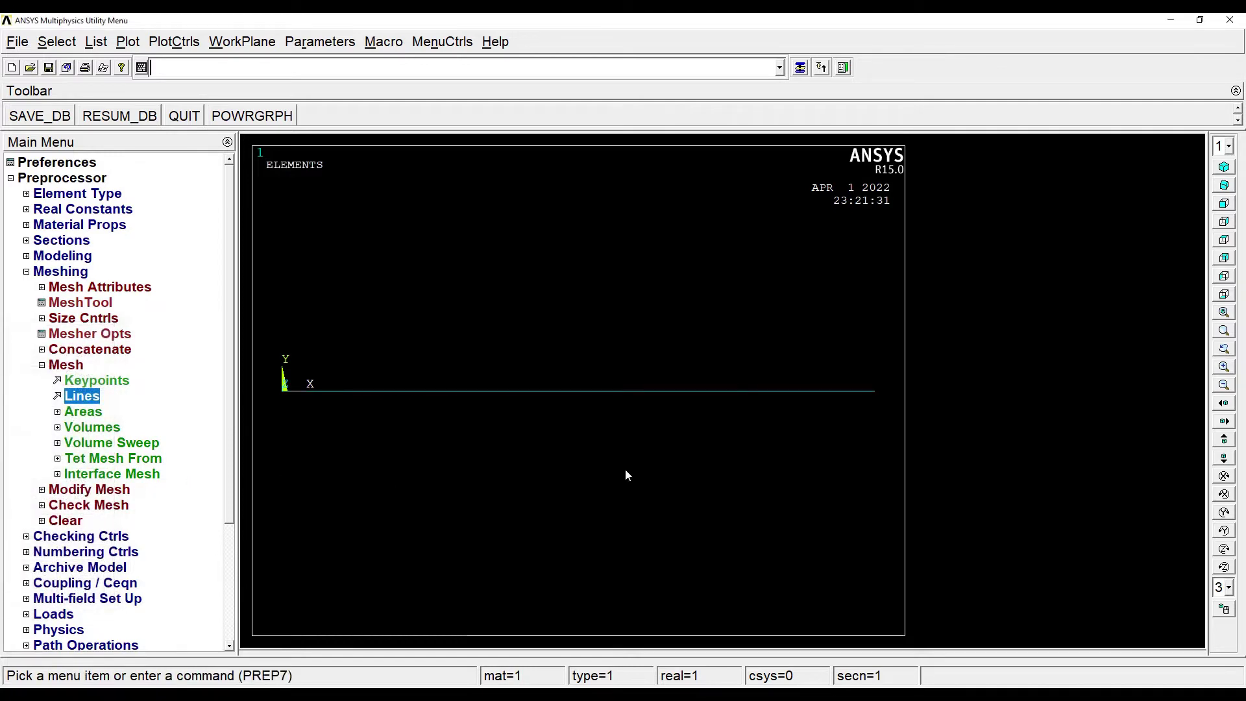
Step: Turn on element number labels in the plot
click(175, 43)
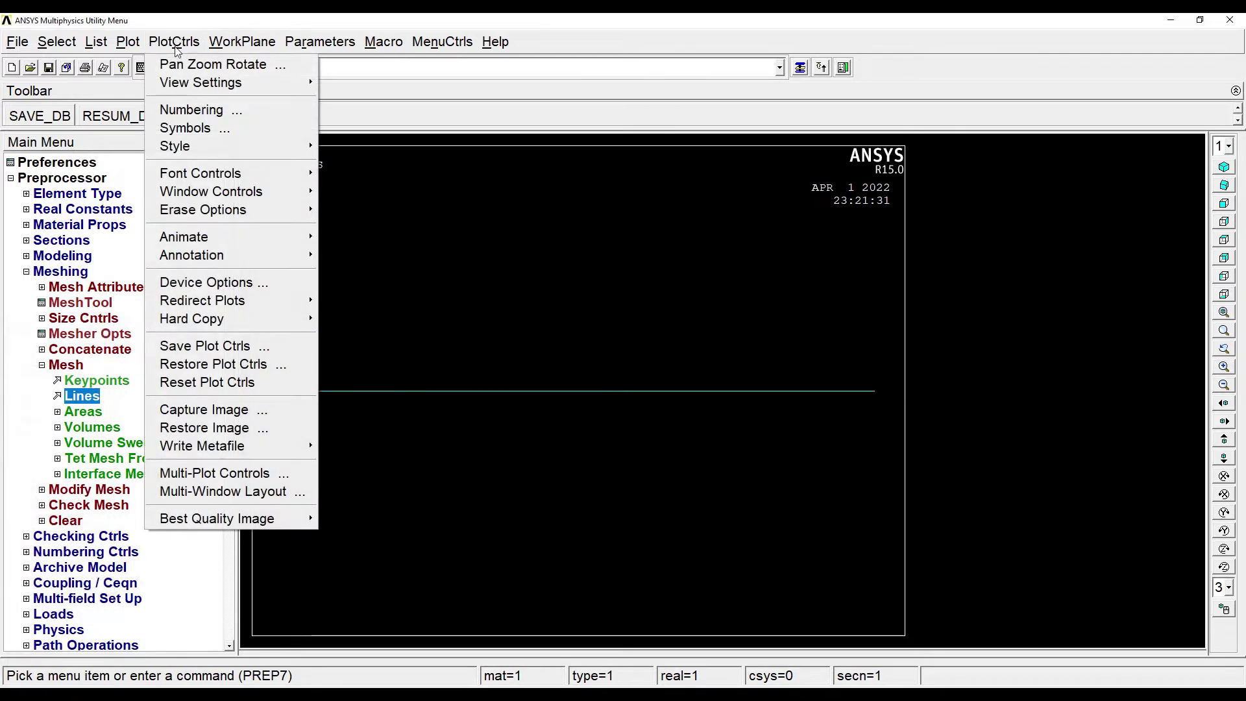
click(208, 112)
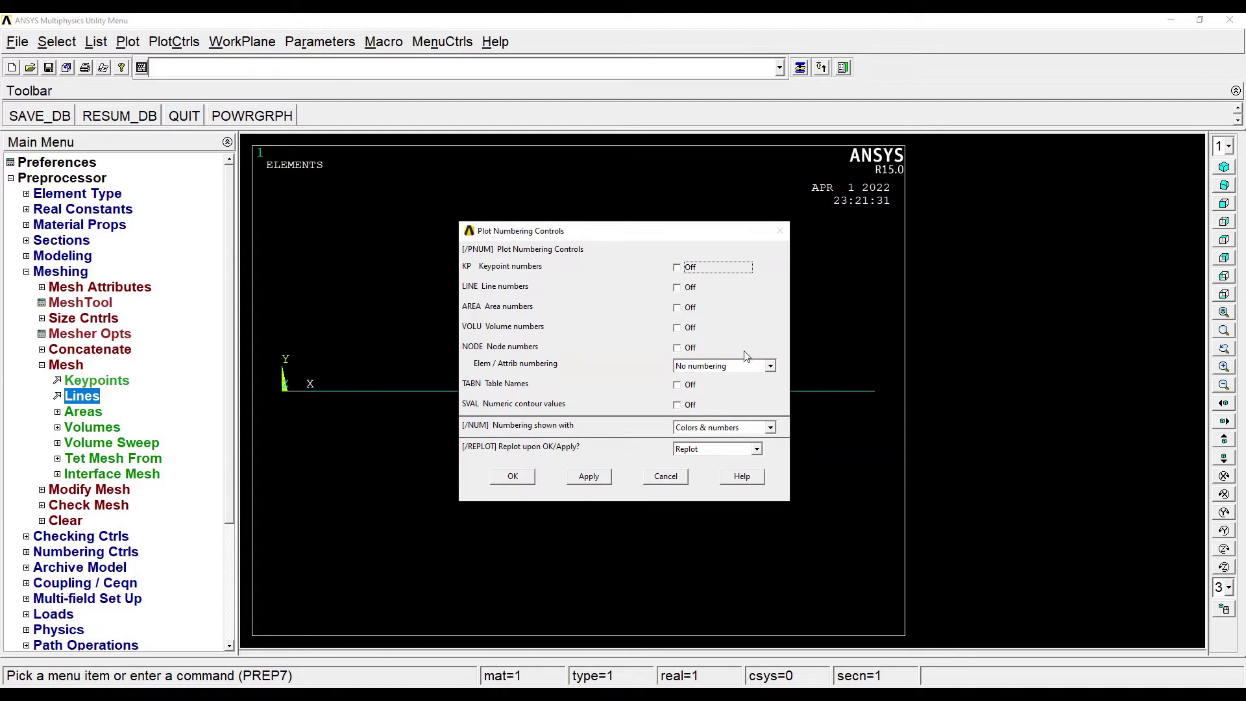
click(746, 365)
click(744, 392)
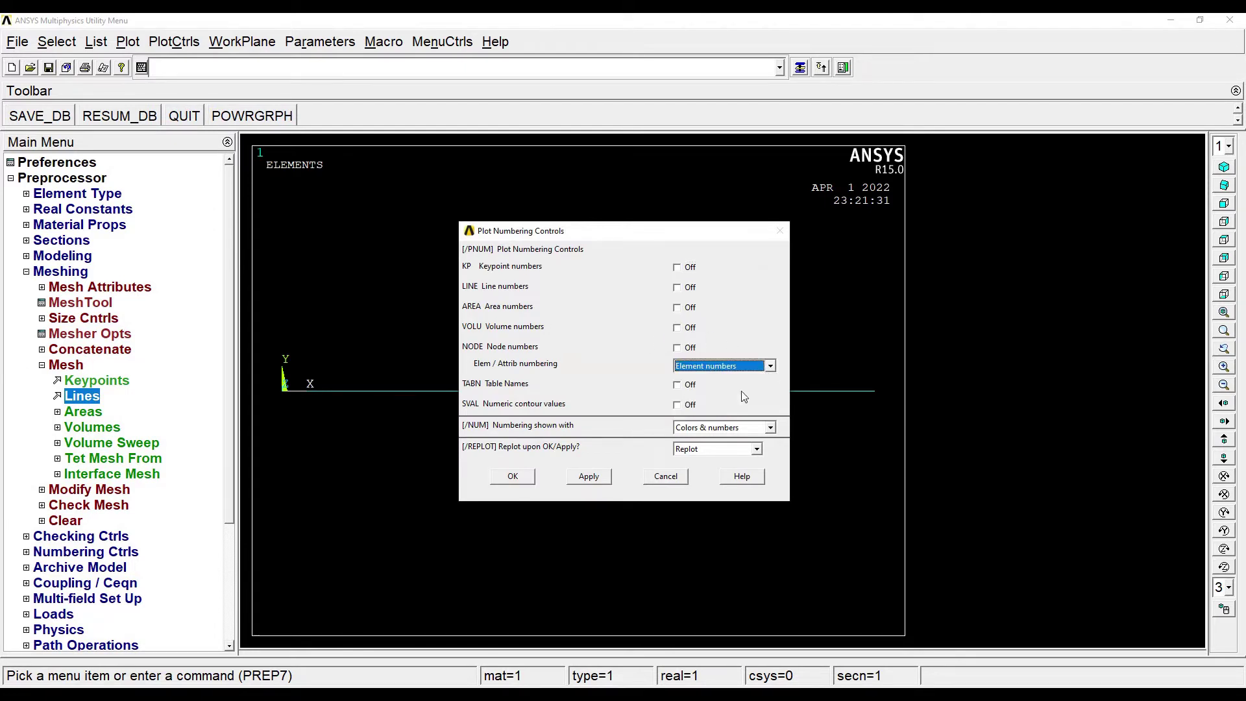
click(516, 479)
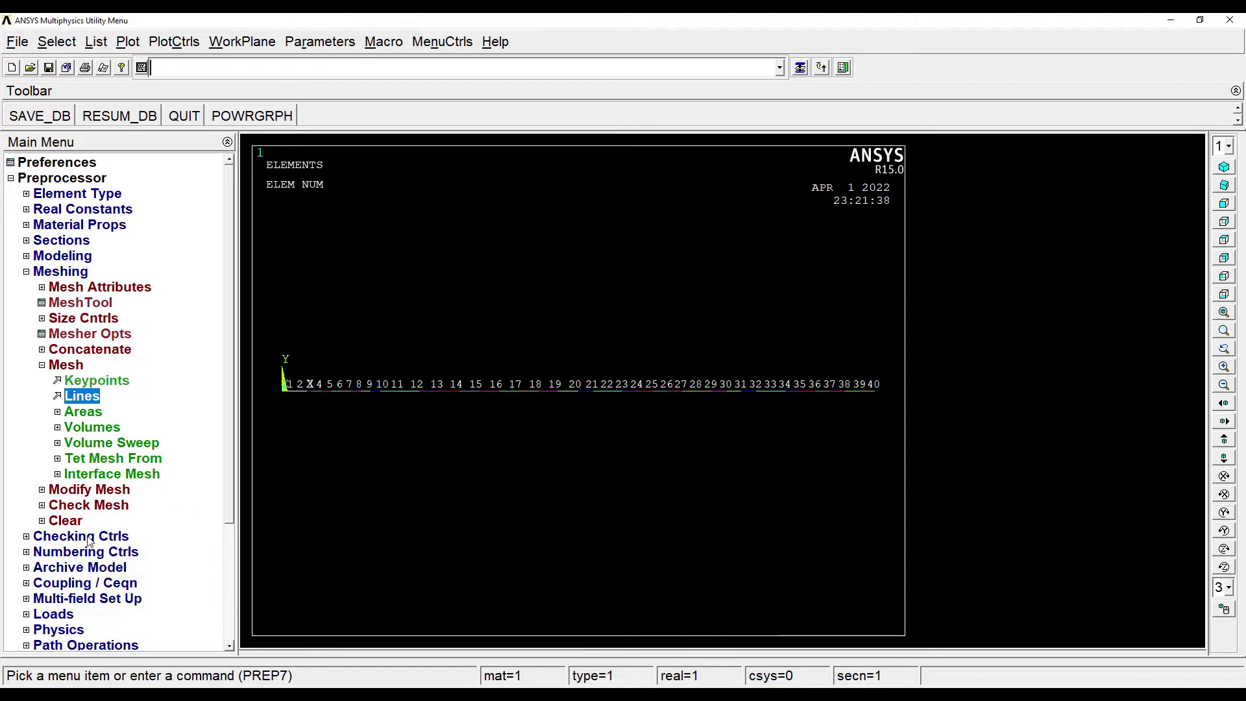
Step: Constrain the first support keypoint in UX, UY, UZ, ROTX and ROTY
click(54, 617)
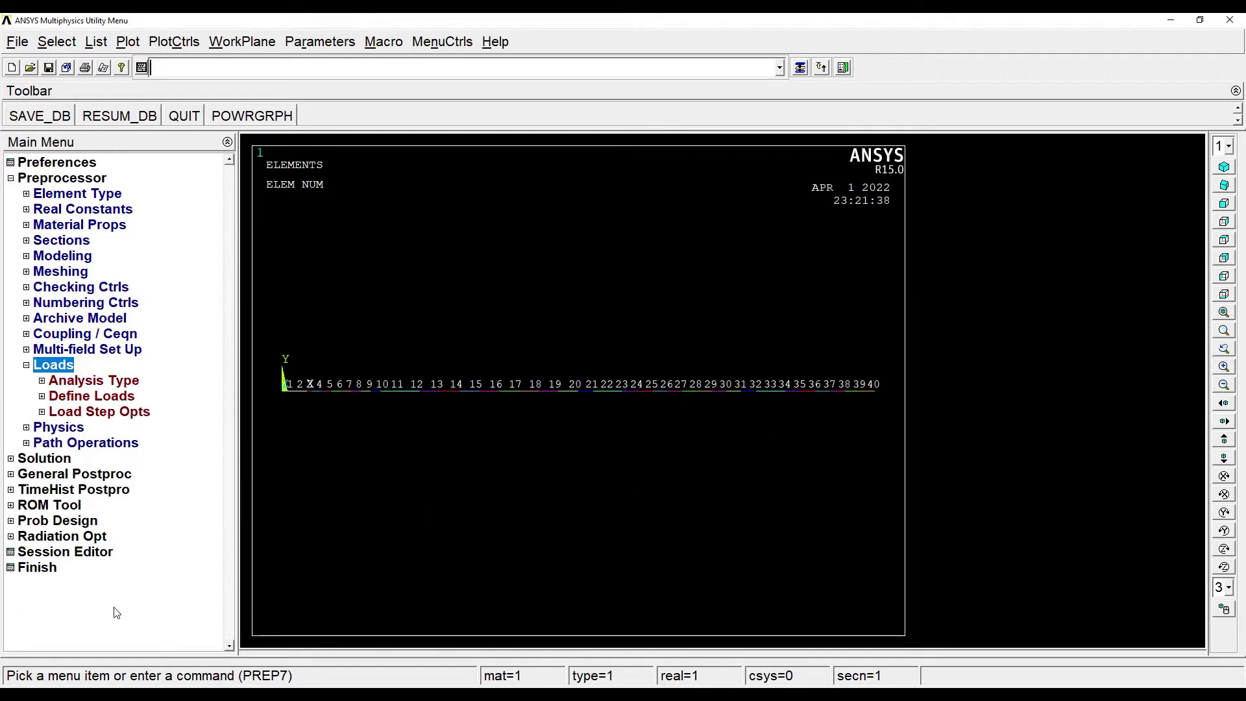
click(99, 398)
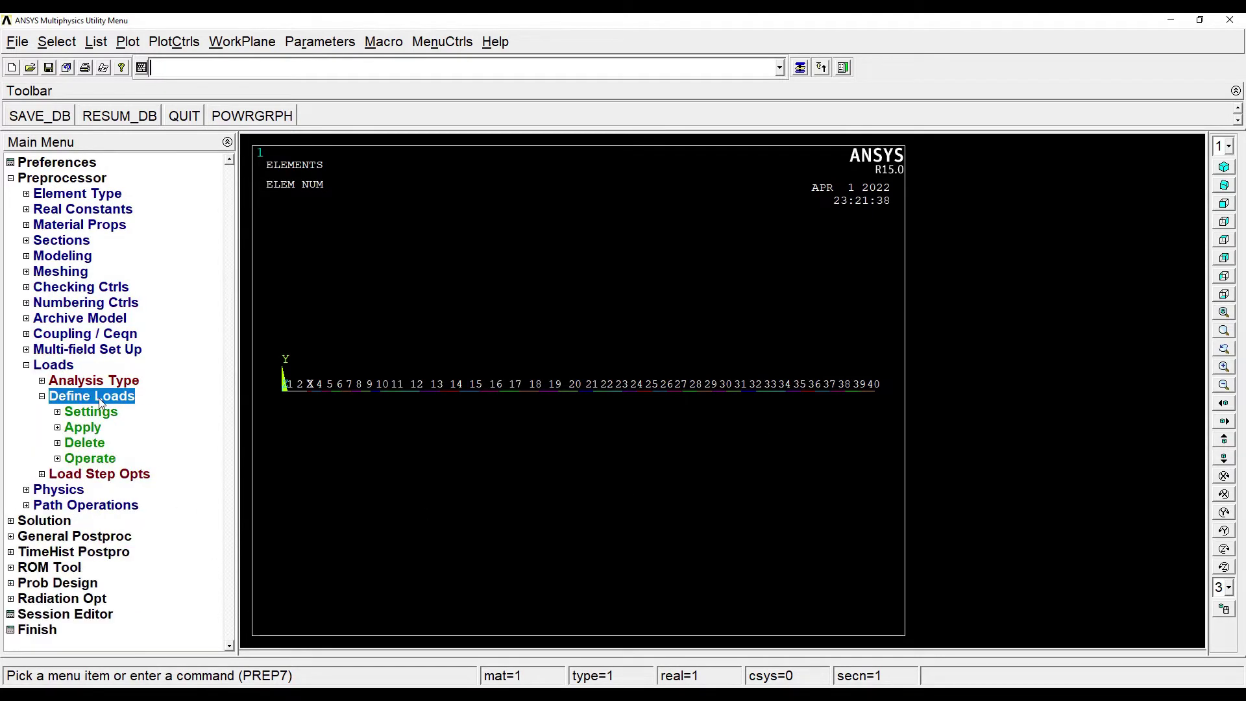
click(85, 429)
click(119, 445)
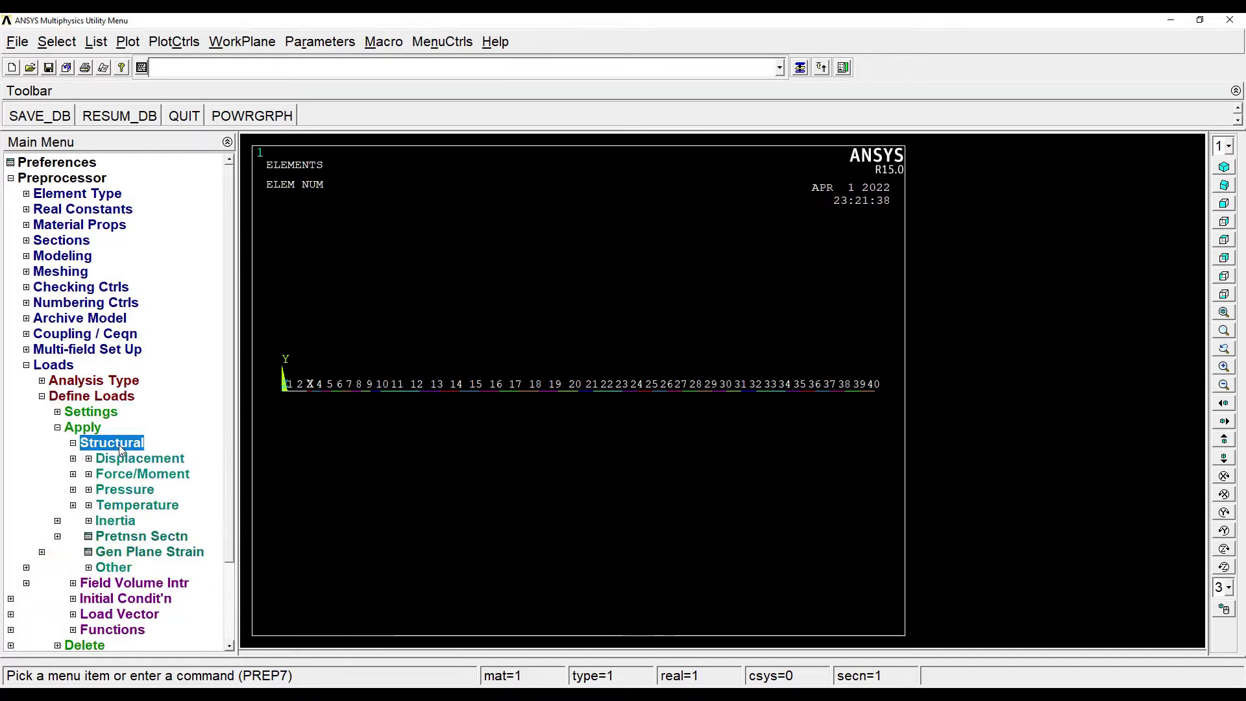
click(442, 685)
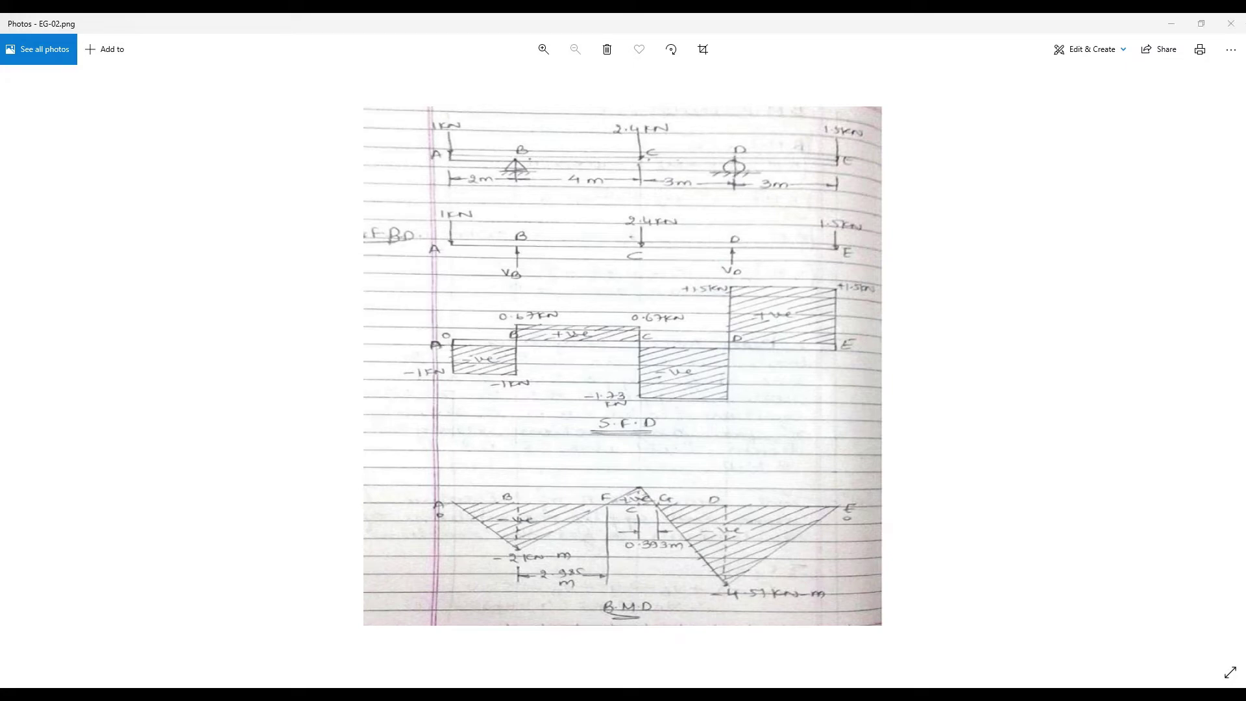
click(566, 660)
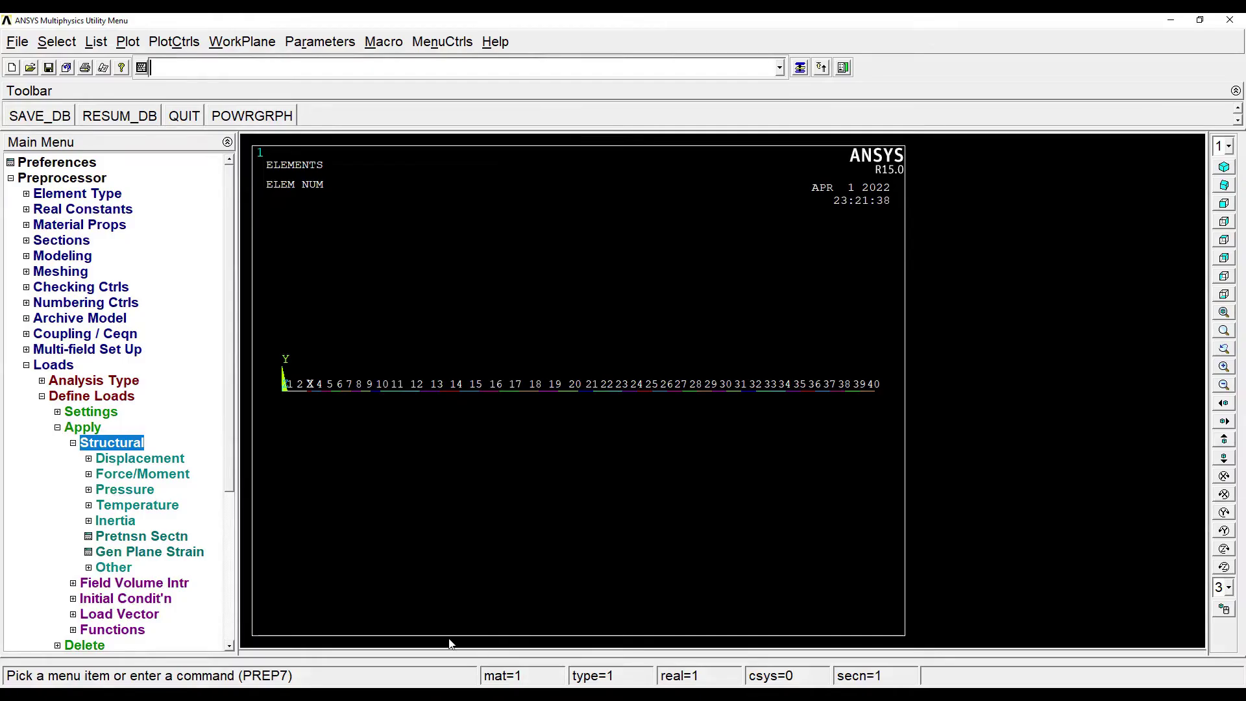
click(140, 459)
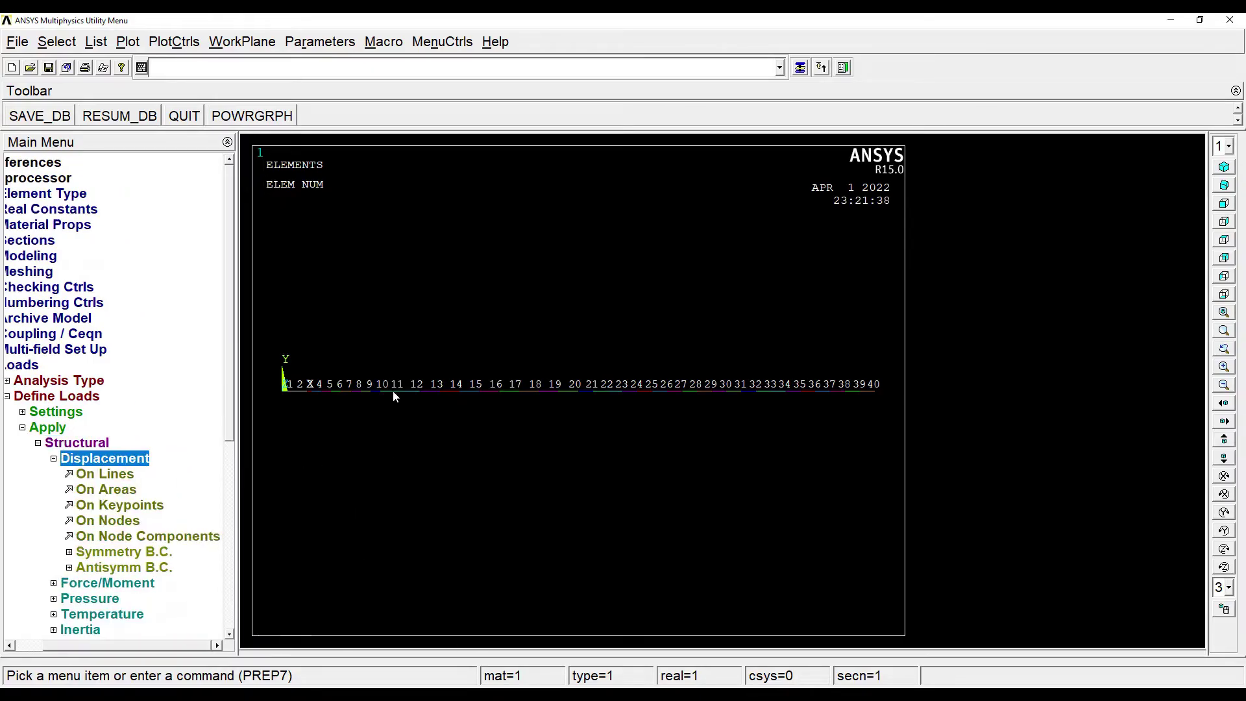
click(109, 510)
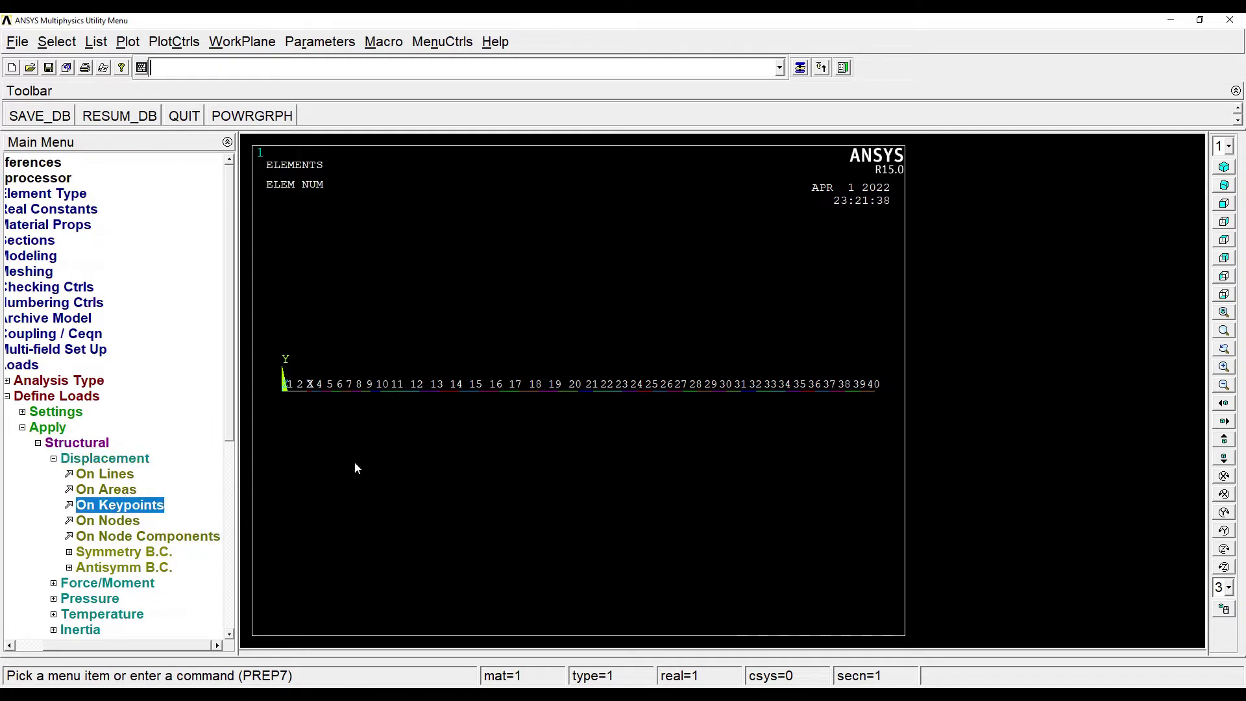
click(389, 411)
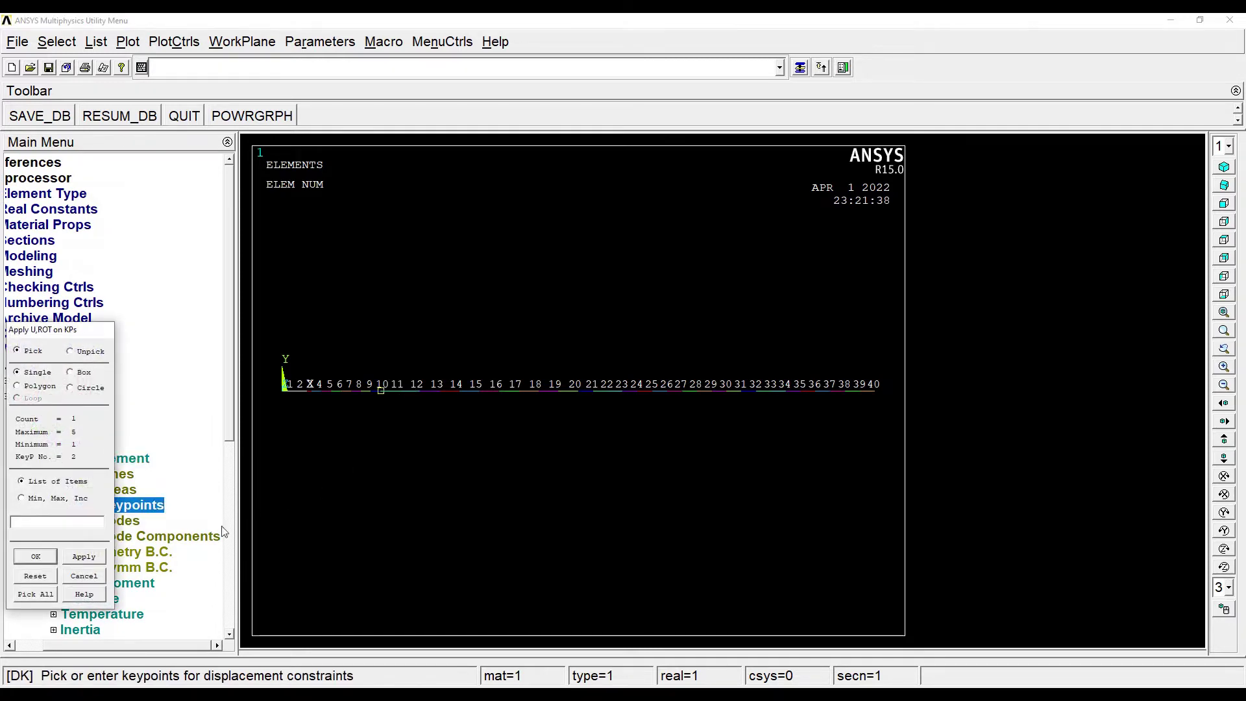
click(36, 556)
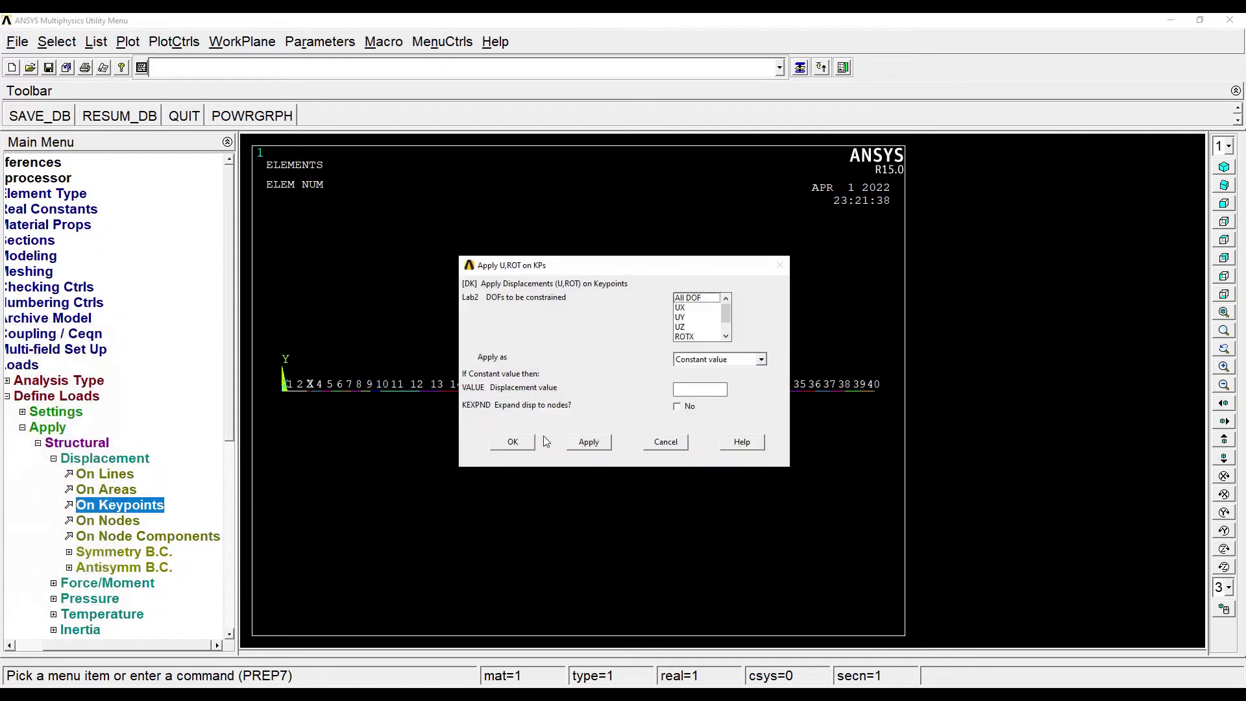
click(693, 310)
click(691, 322)
click(688, 327)
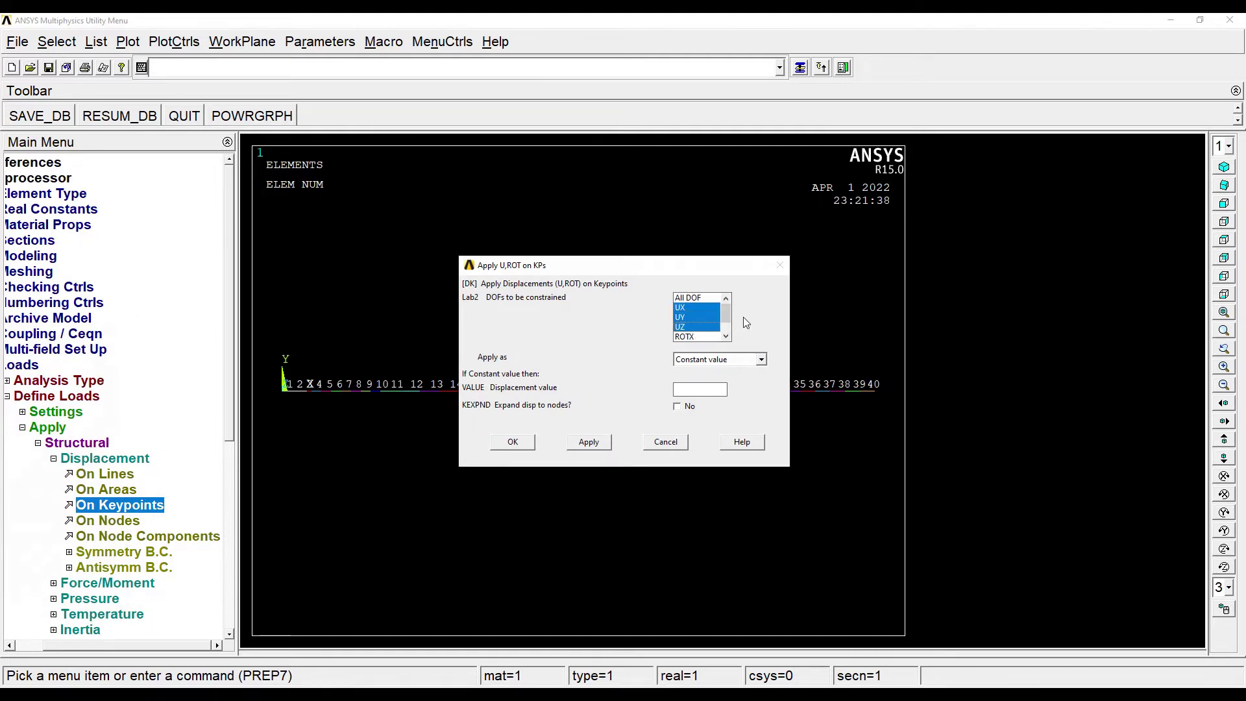
click(726, 336)
click(726, 337)
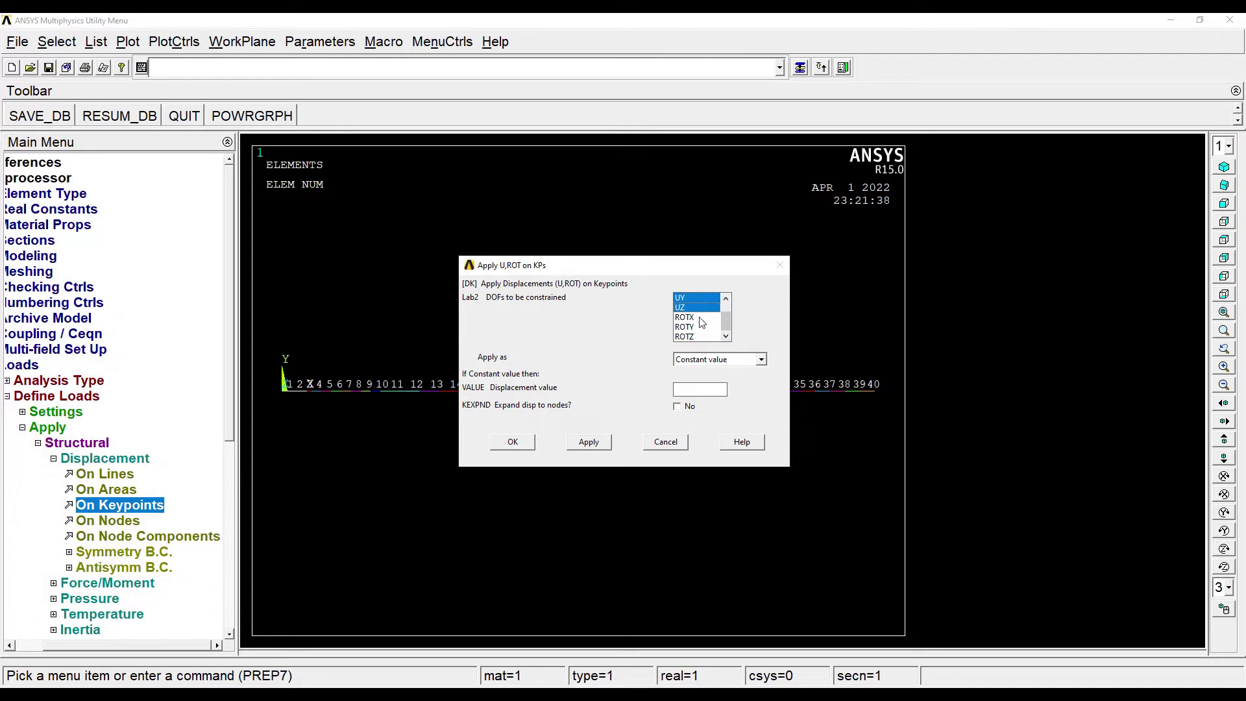
click(700, 318)
click(701, 328)
click(589, 442)
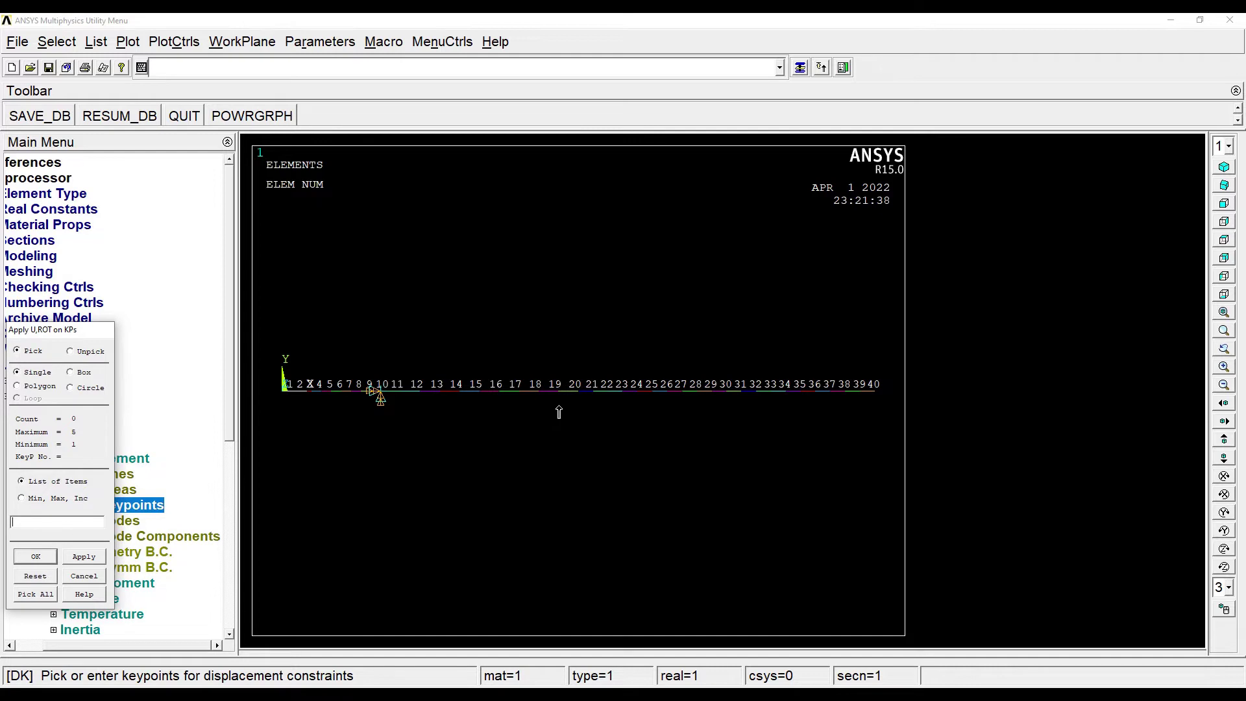
Step: Restrain the keypoint under element 30 in UY only
click(740, 397)
click(39, 557)
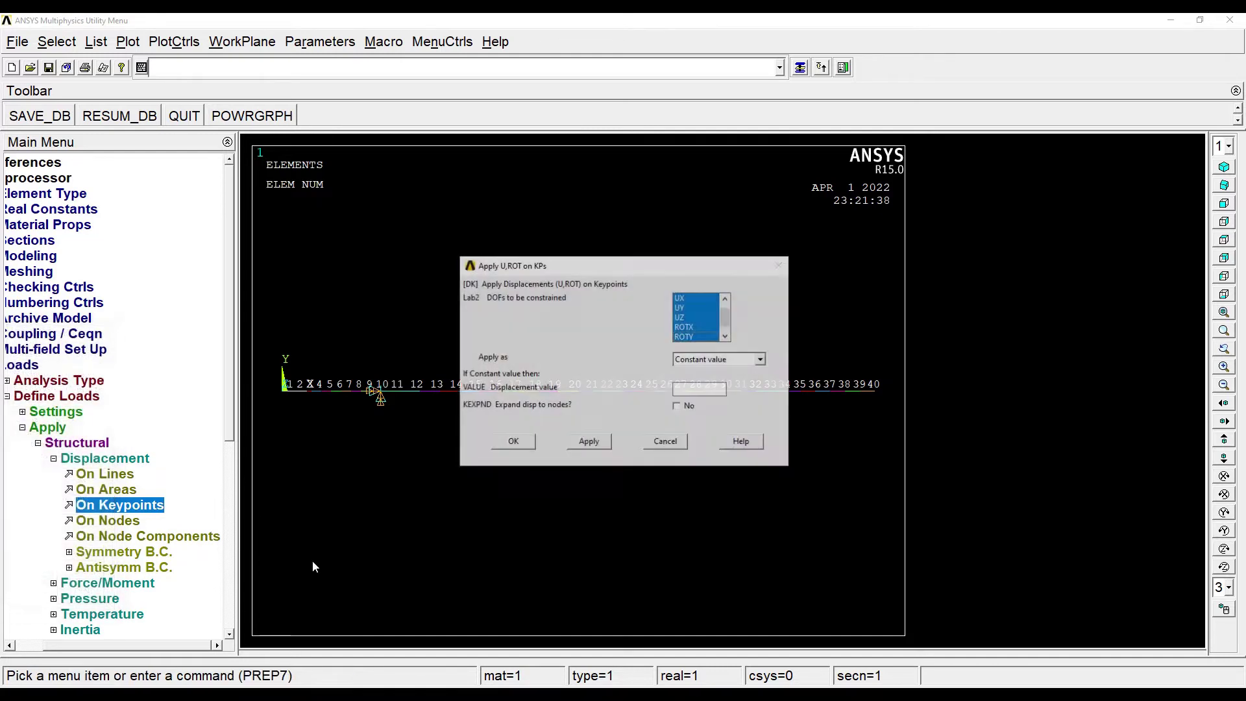
drag(725, 318, 726, 310)
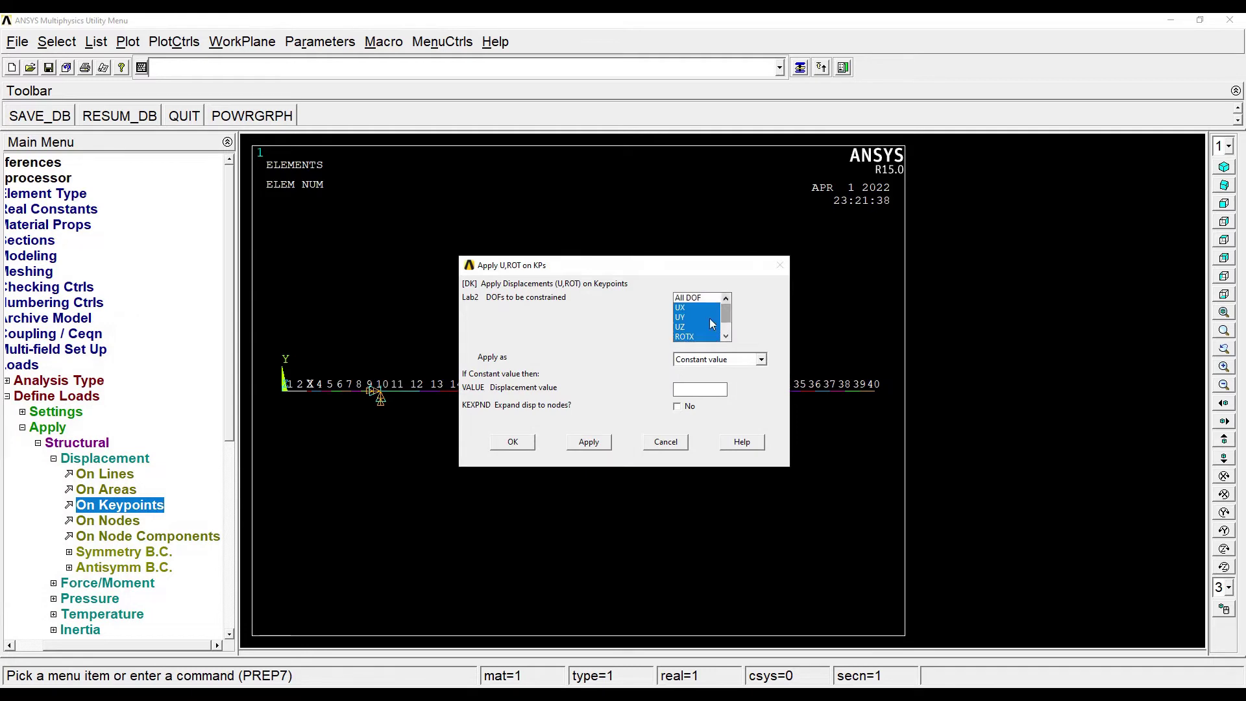
click(690, 325)
scroll(695, 325, down, 2)
click(712, 326)
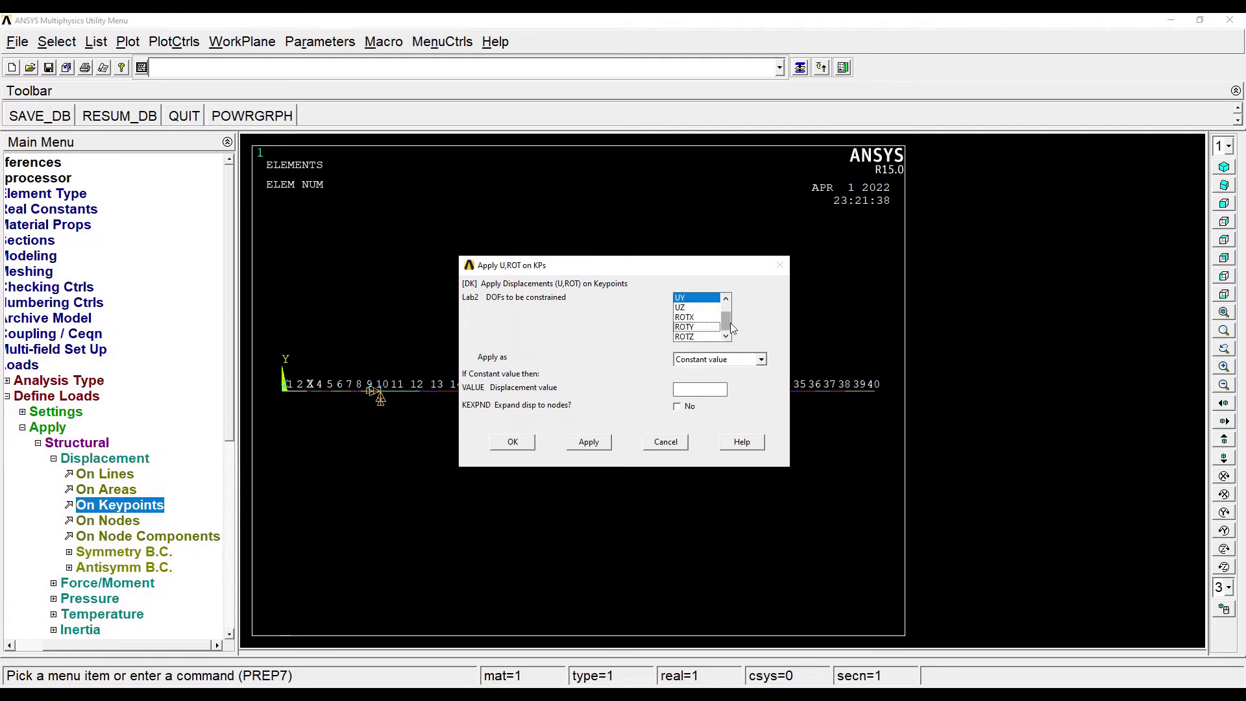
drag(725, 318, 725, 309)
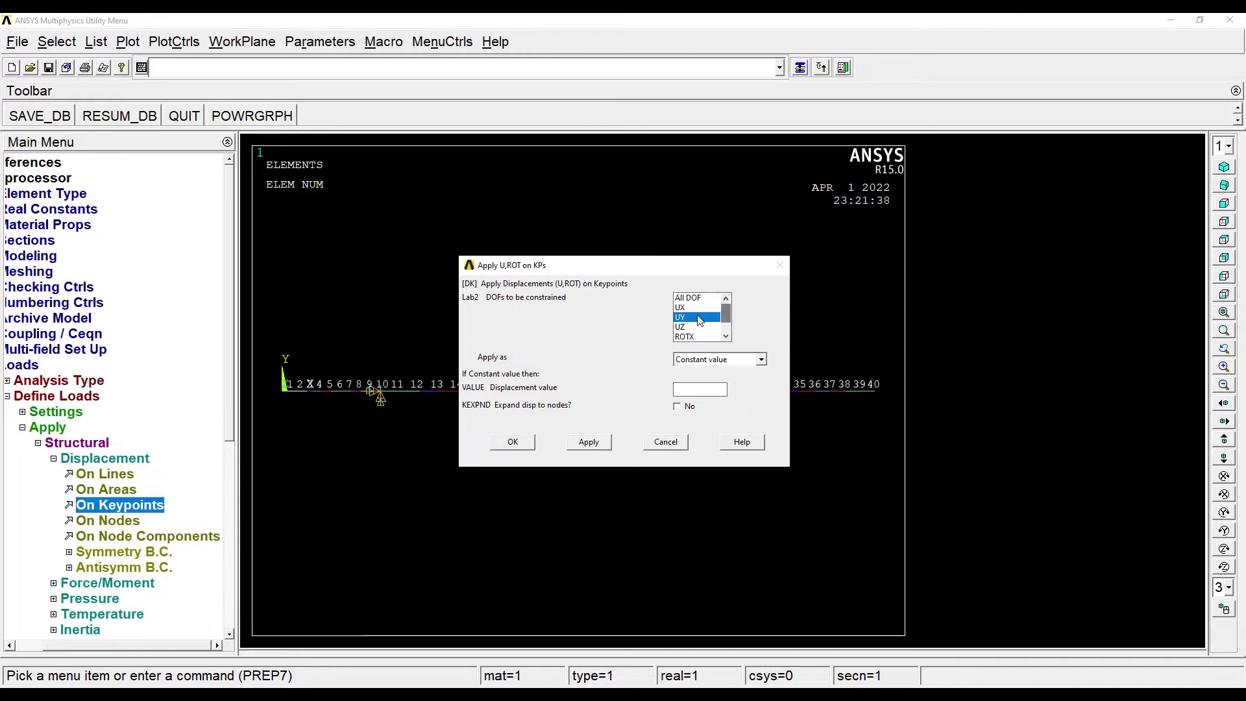
click(523, 444)
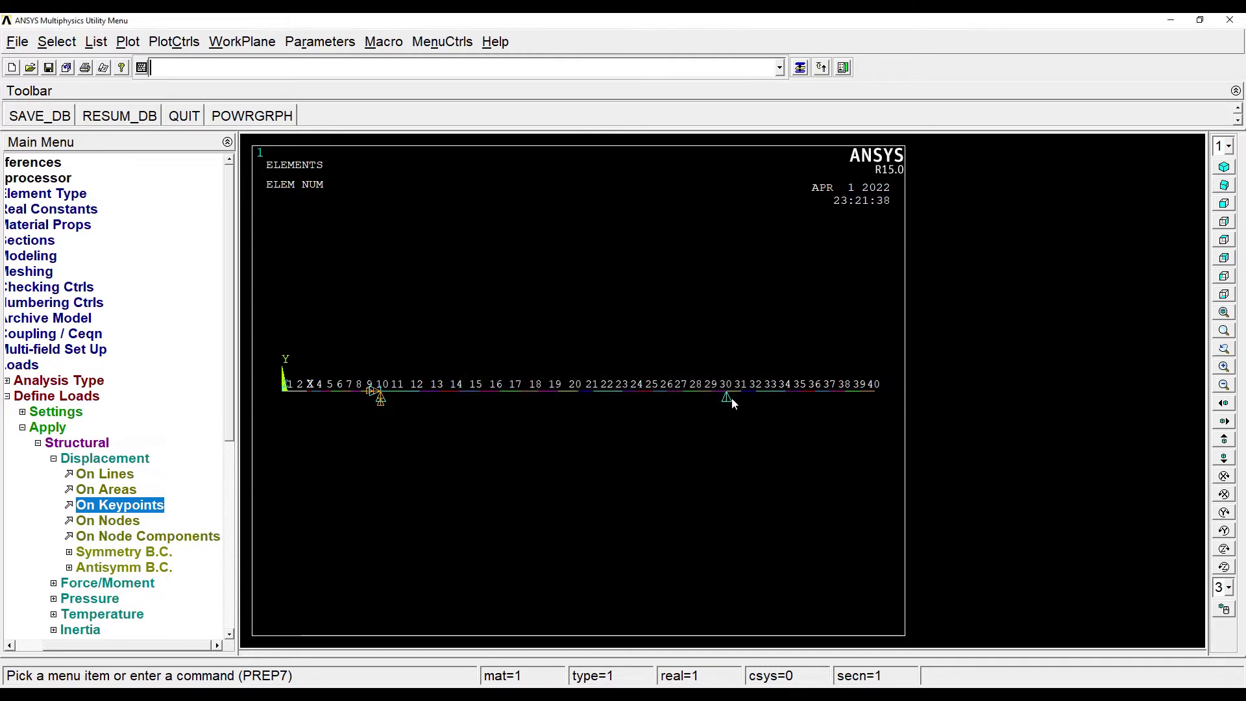
Step: Apply a downward FY force of 1000 at keypoint A
click(87, 585)
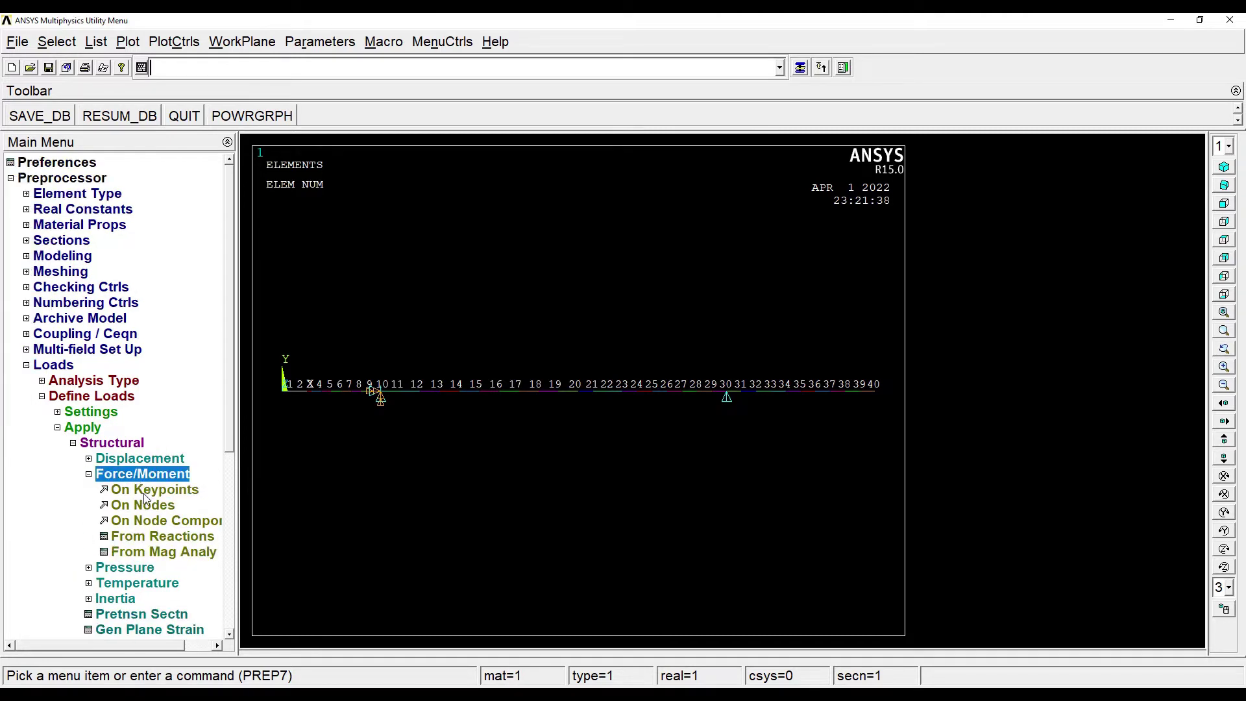
click(150, 492)
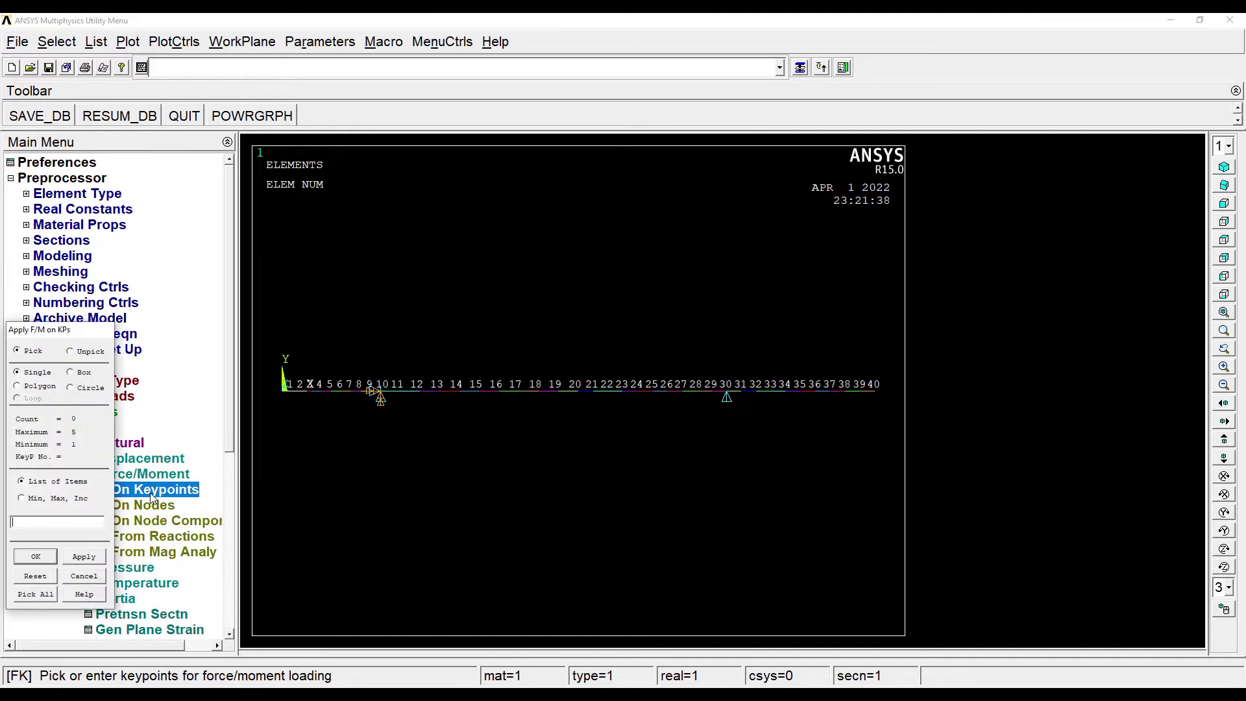
click(285, 392)
click(36, 556)
key(alt+Tab)
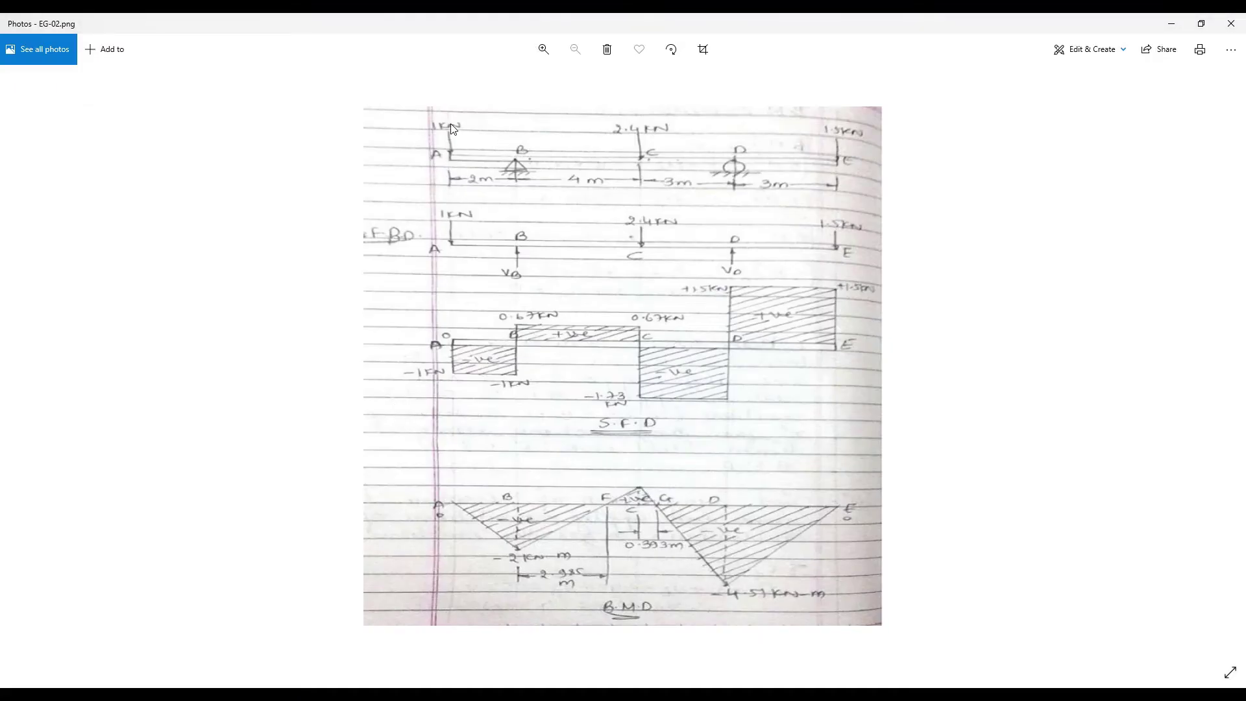
key(alt+Tab)
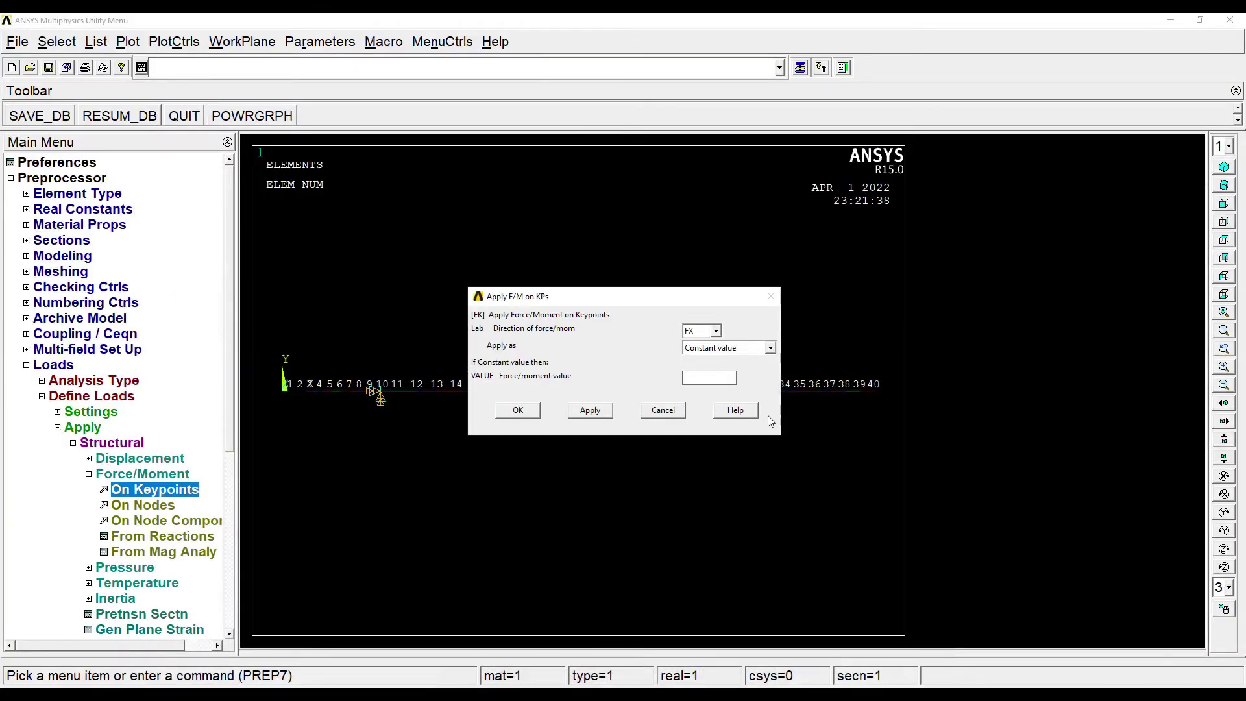
click(715, 330)
click(708, 355)
click(702, 377)
text(-1000)
click(517, 410)
Step: Apply FY forces of -2400 at point C and -1500 at point E
click(167, 495)
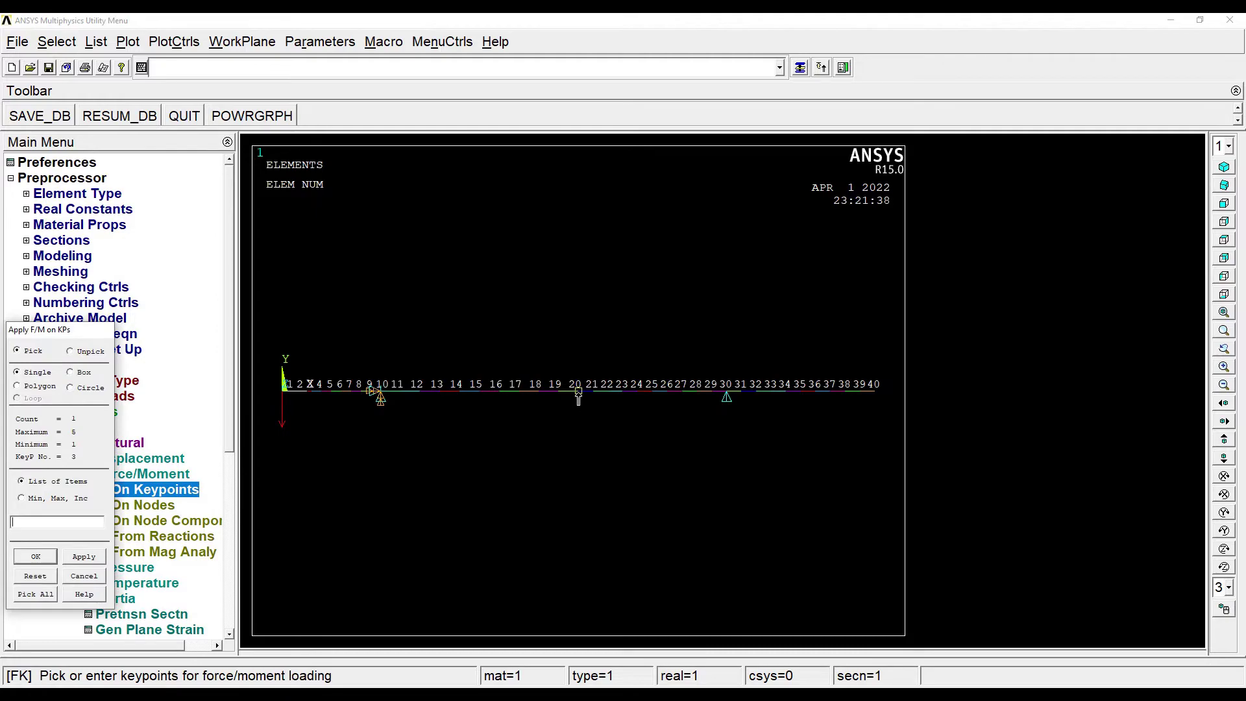
key(alt+Tab)
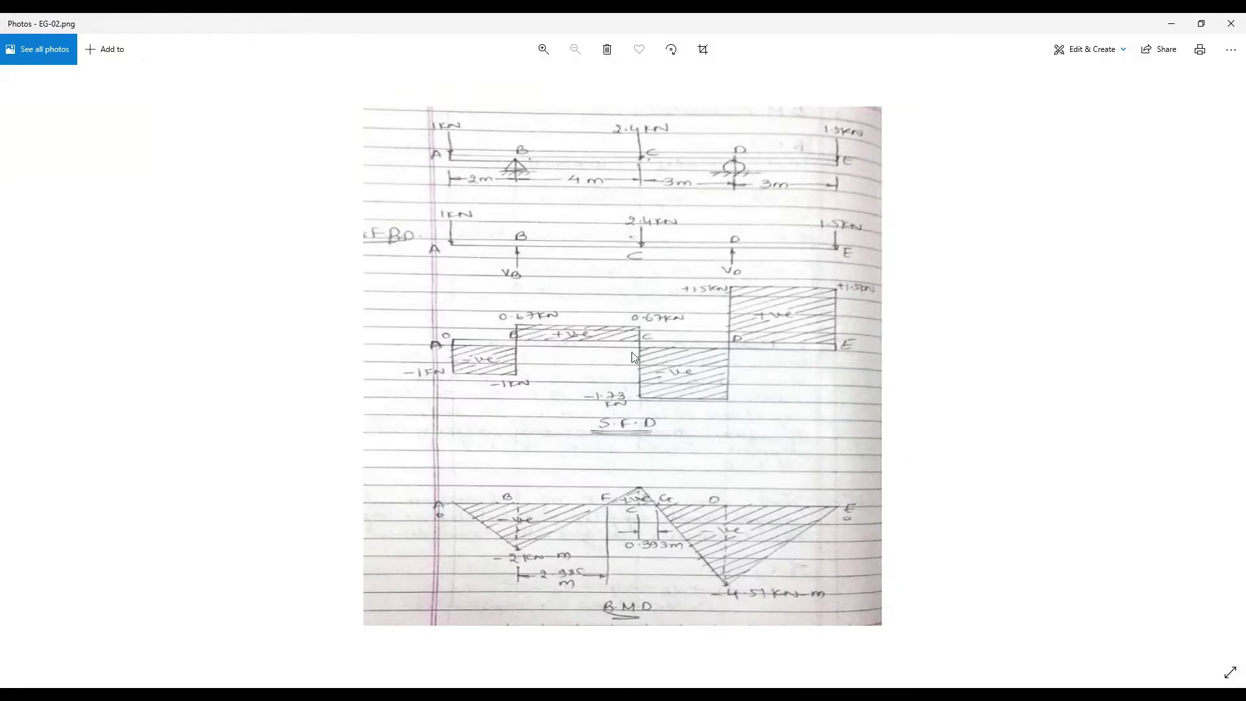
key(alt+Tab)
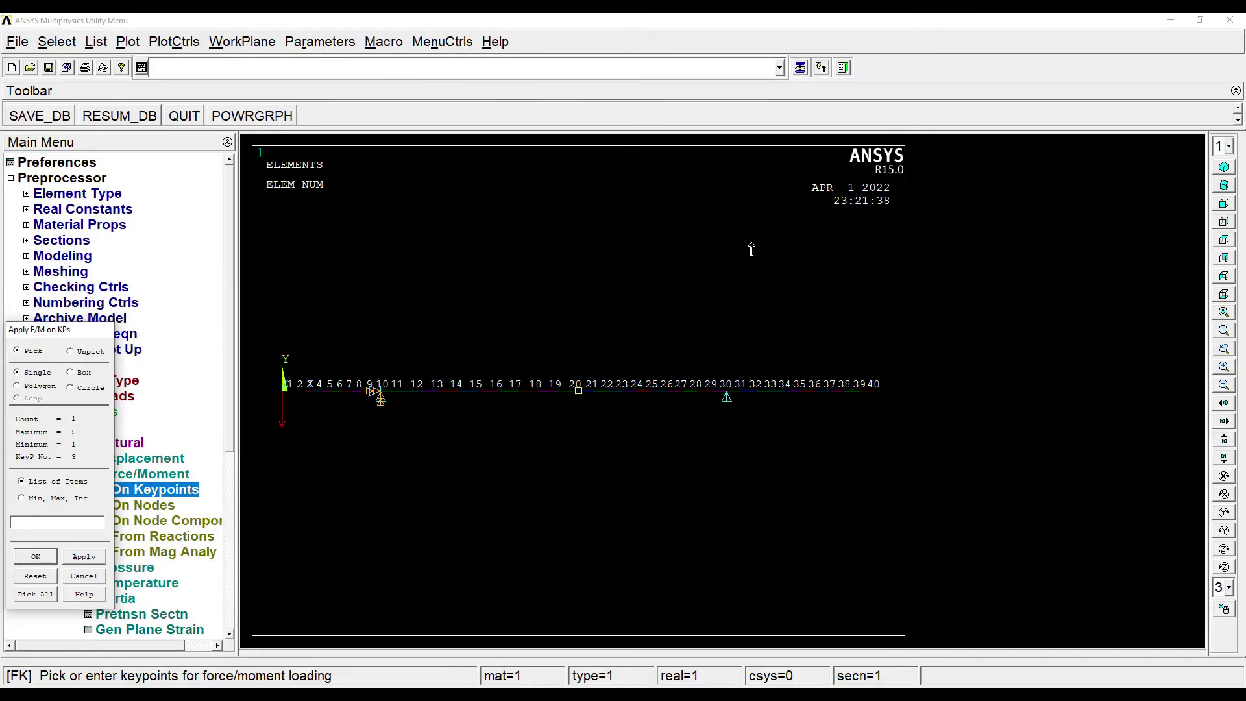
click(37, 557)
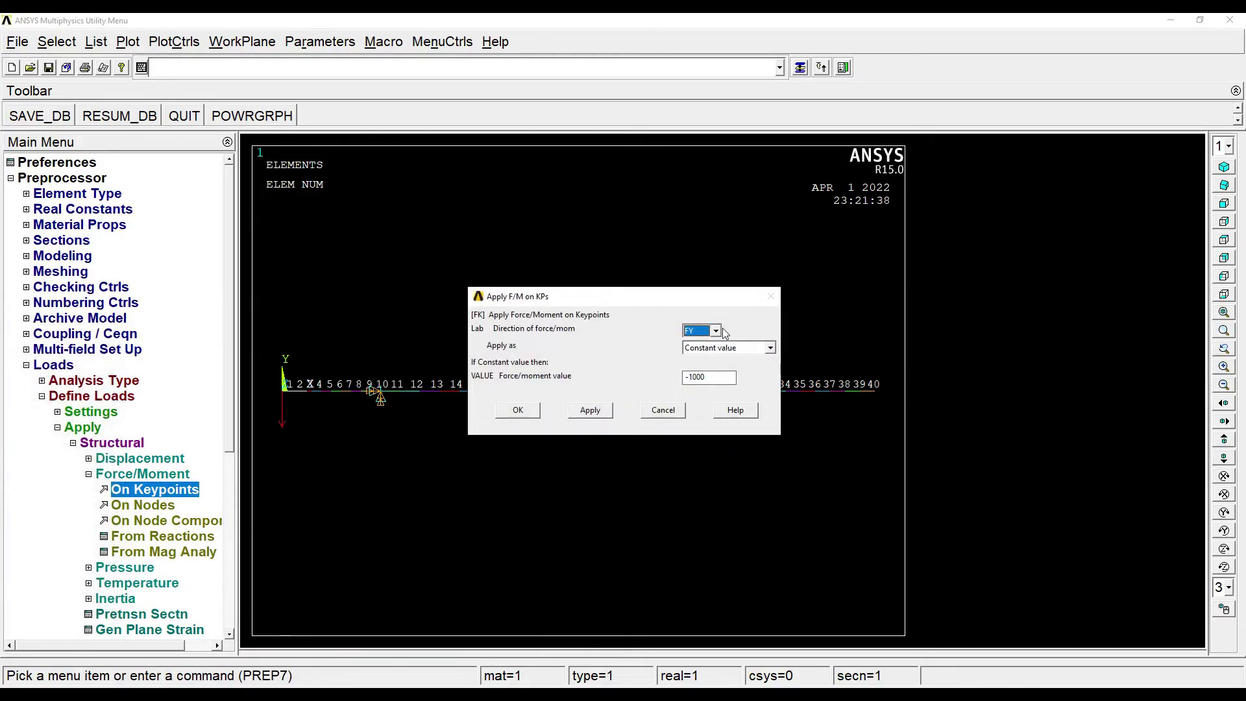
drag(711, 379, 684, 378)
text(-24)
click(587, 410)
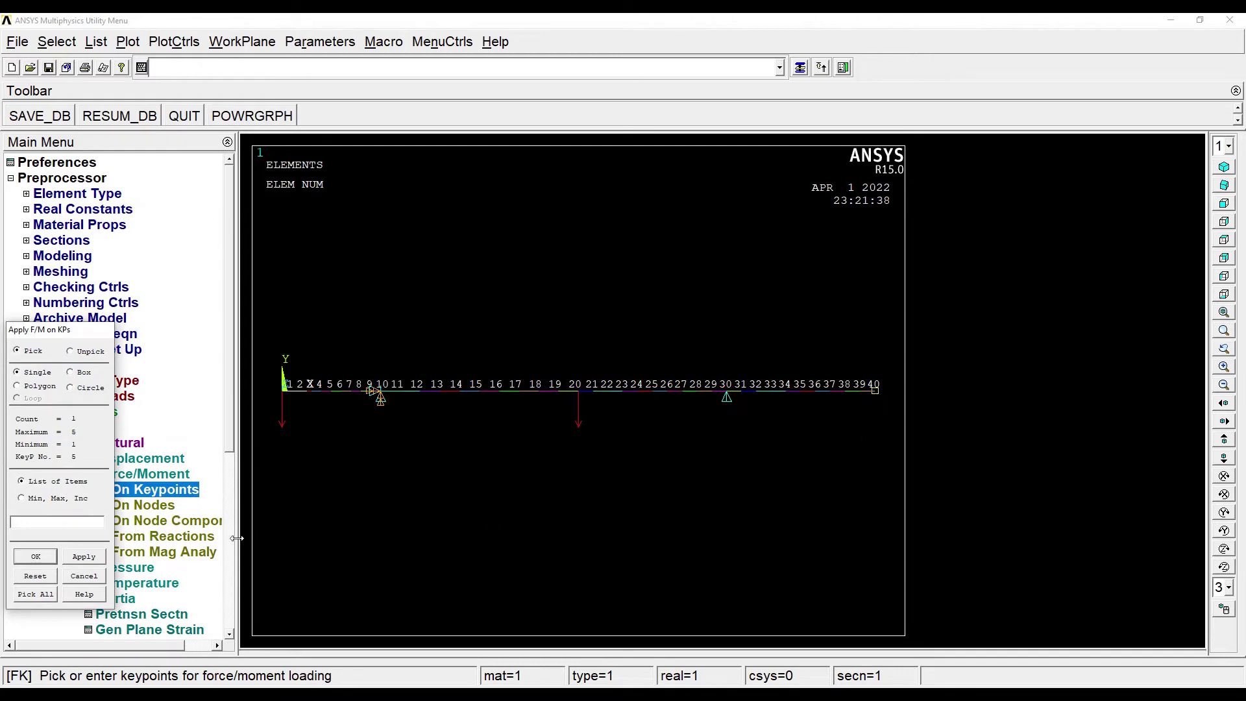
click(46, 557)
click(726, 381)
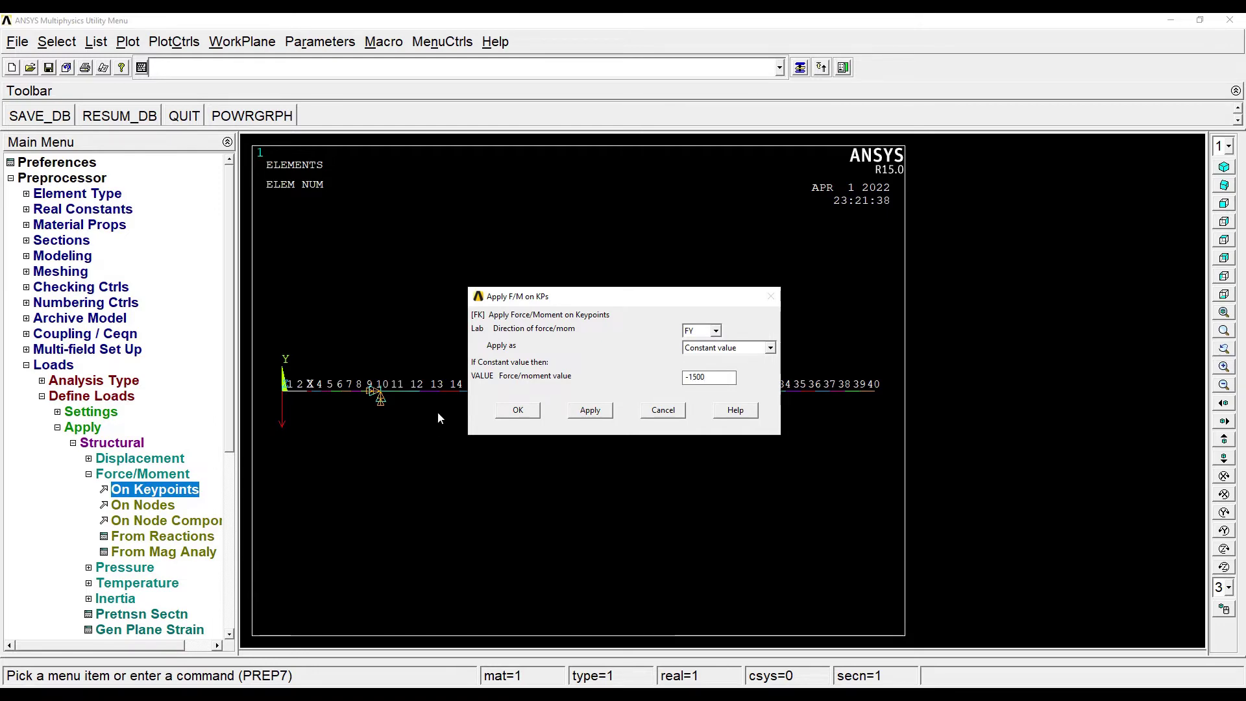
click(518, 409)
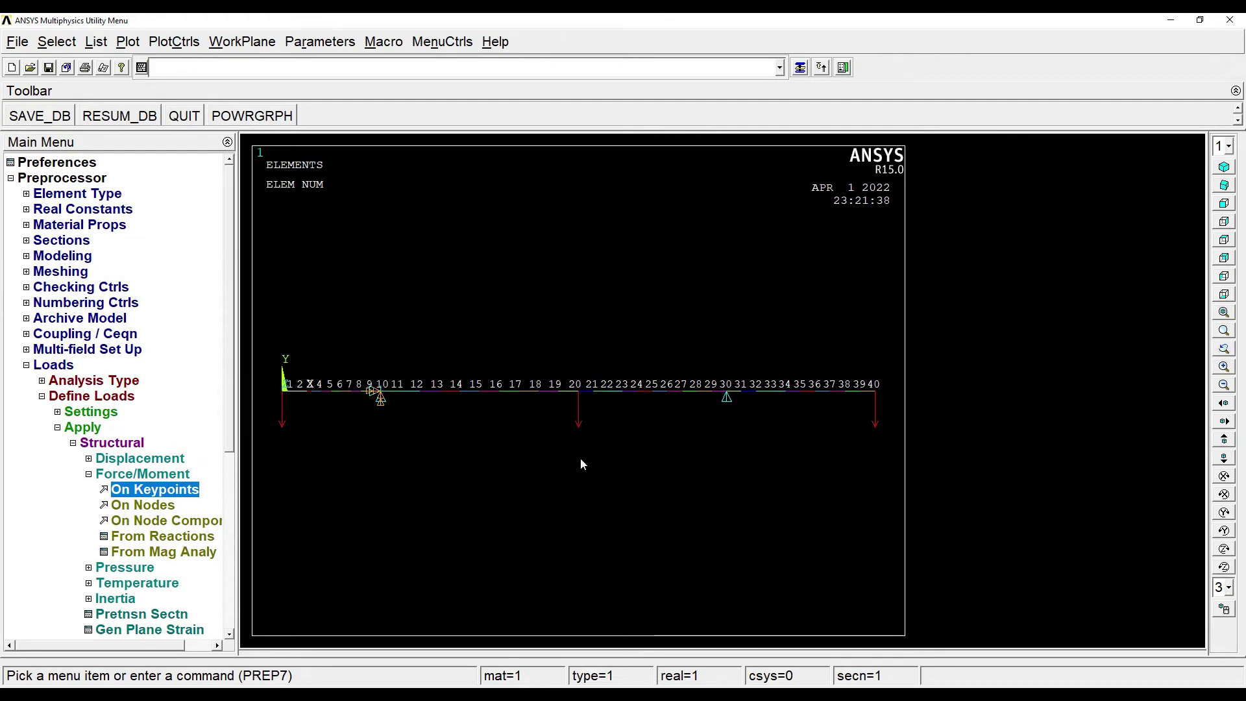
Step: Run Solve > Current LS and dismiss the 'Solution is done!' message and status listing
click(54, 367)
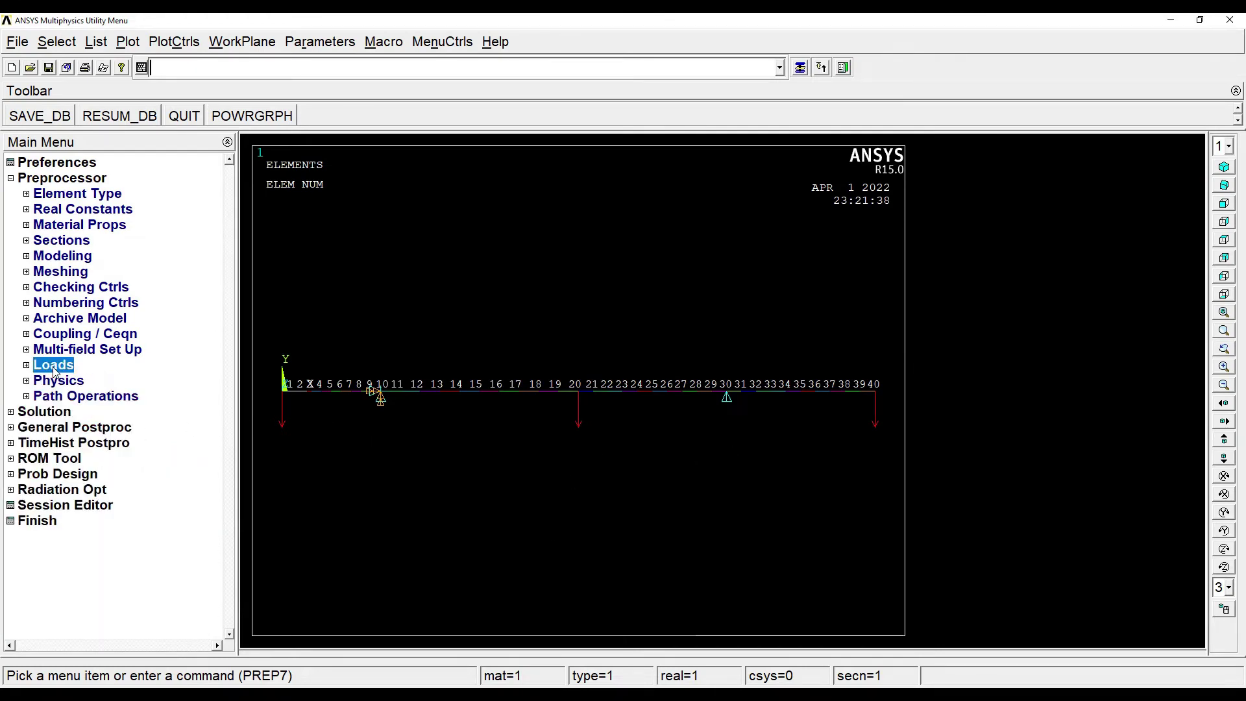
click(43, 412)
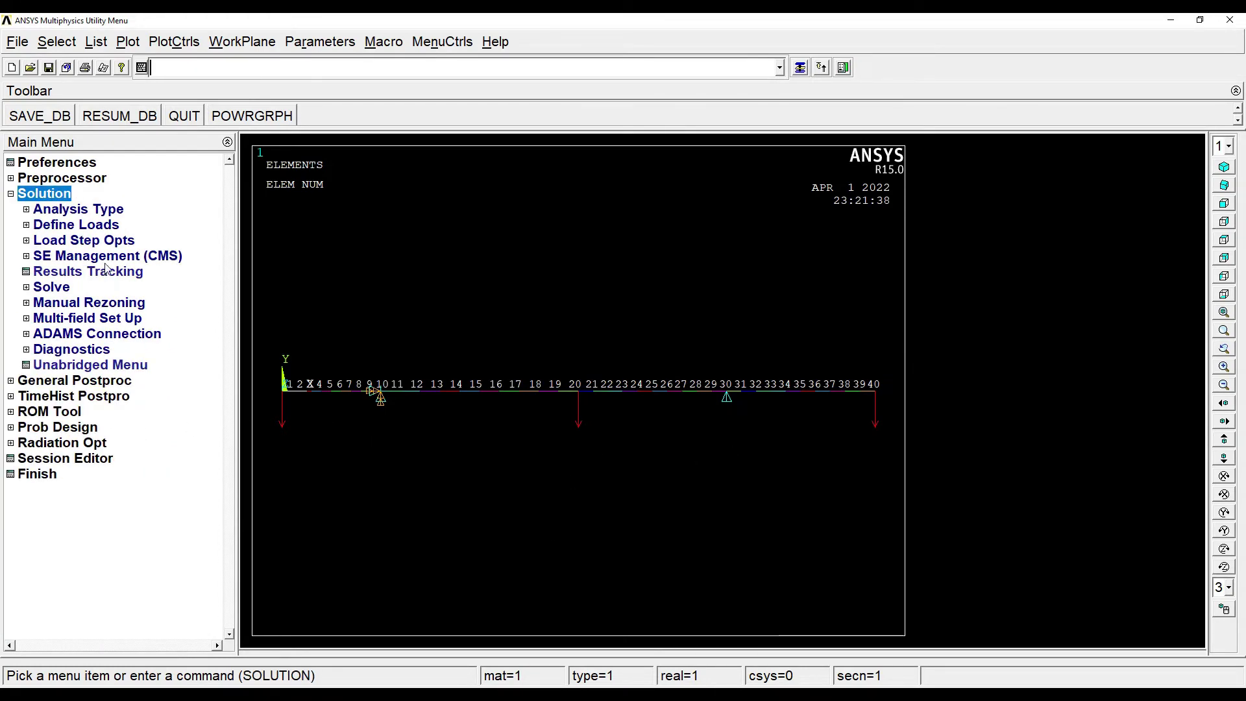
click(55, 286)
click(73, 305)
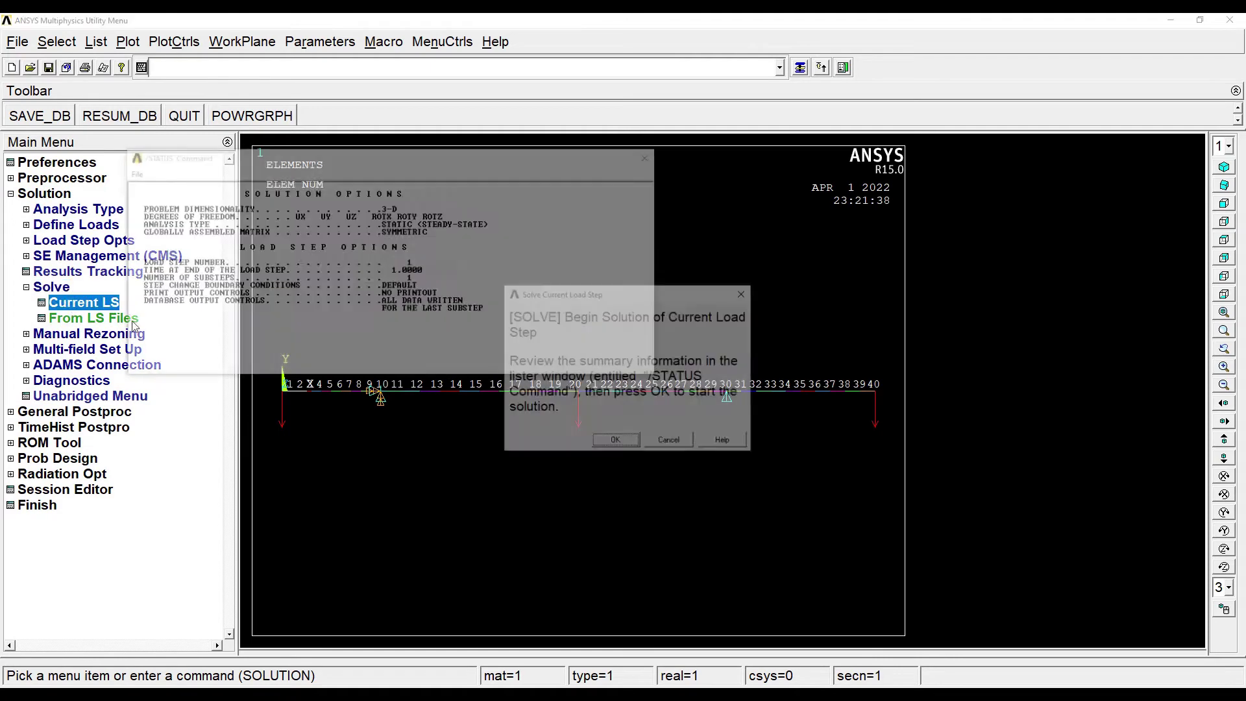
click(615, 443)
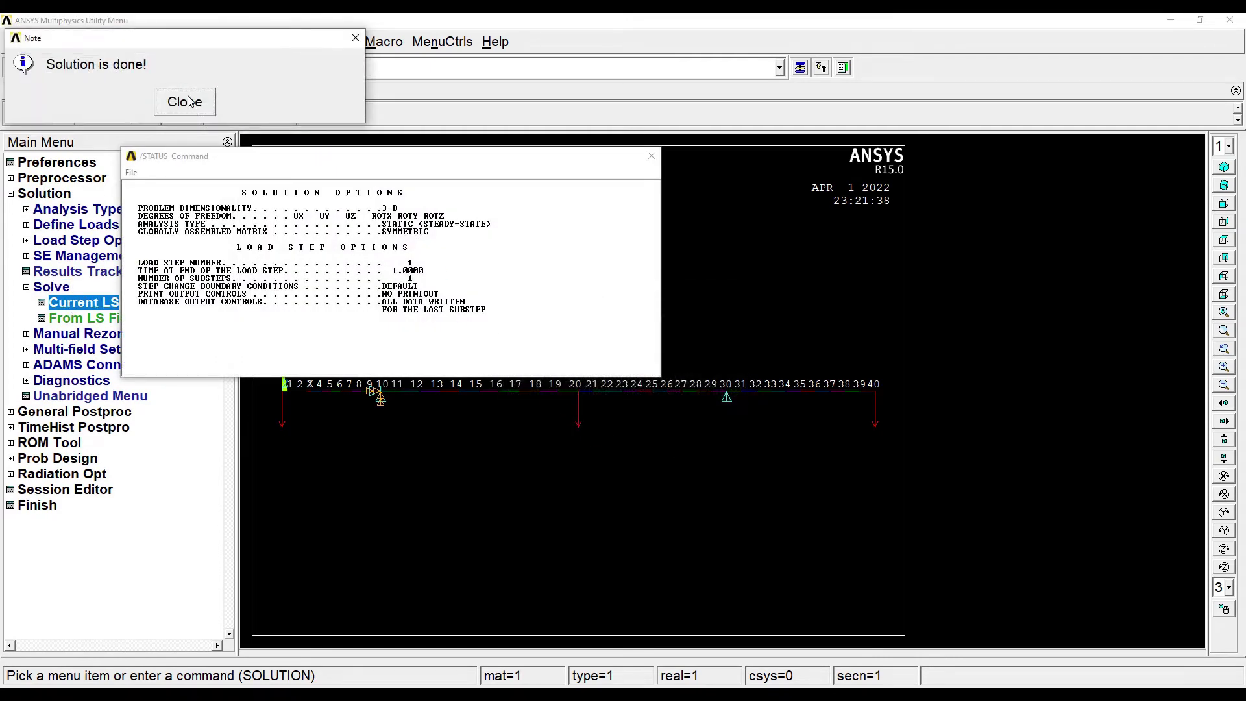
click(185, 102)
click(651, 156)
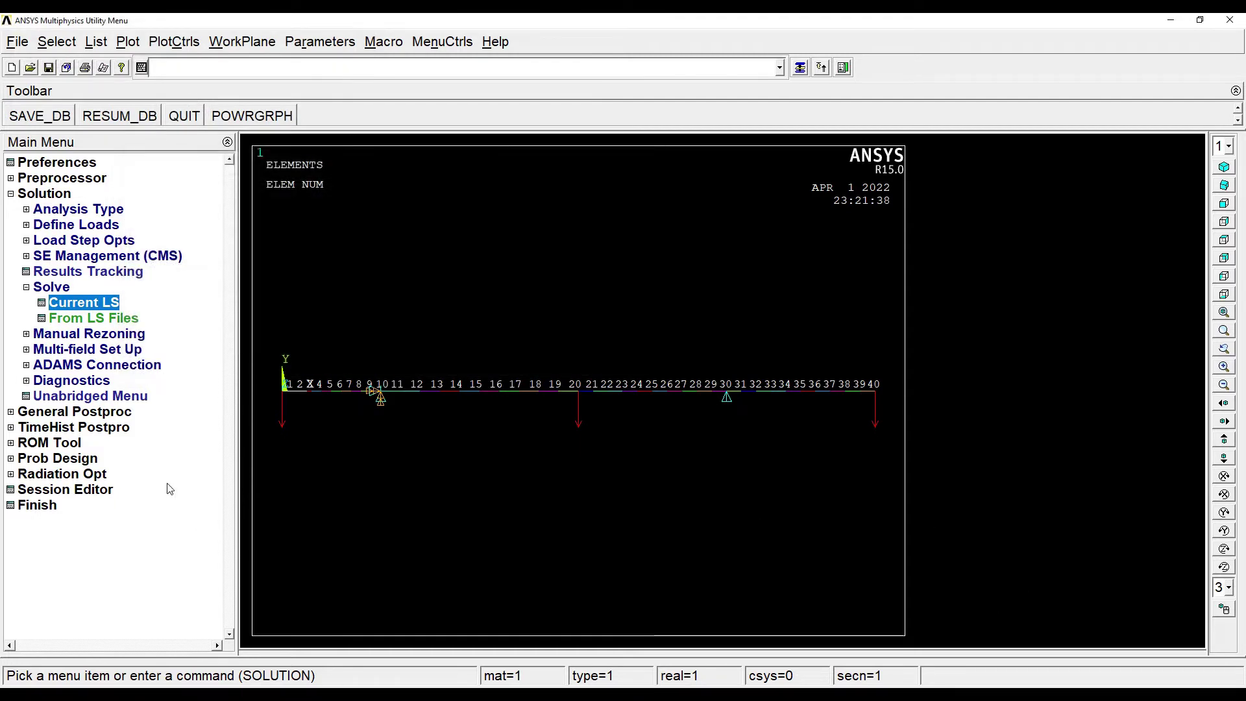
Step: Plot the beam's deformed shape over its undeformed outline (max displacement 11003.9)
click(91, 413)
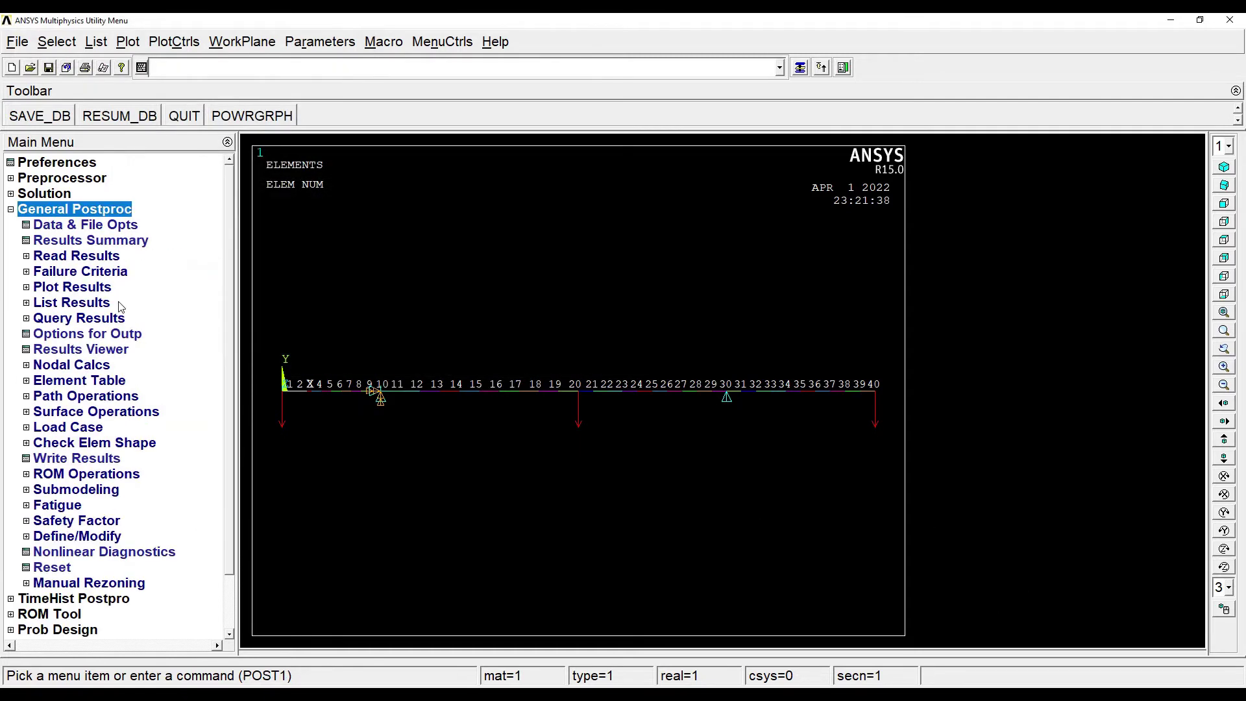
click(79, 289)
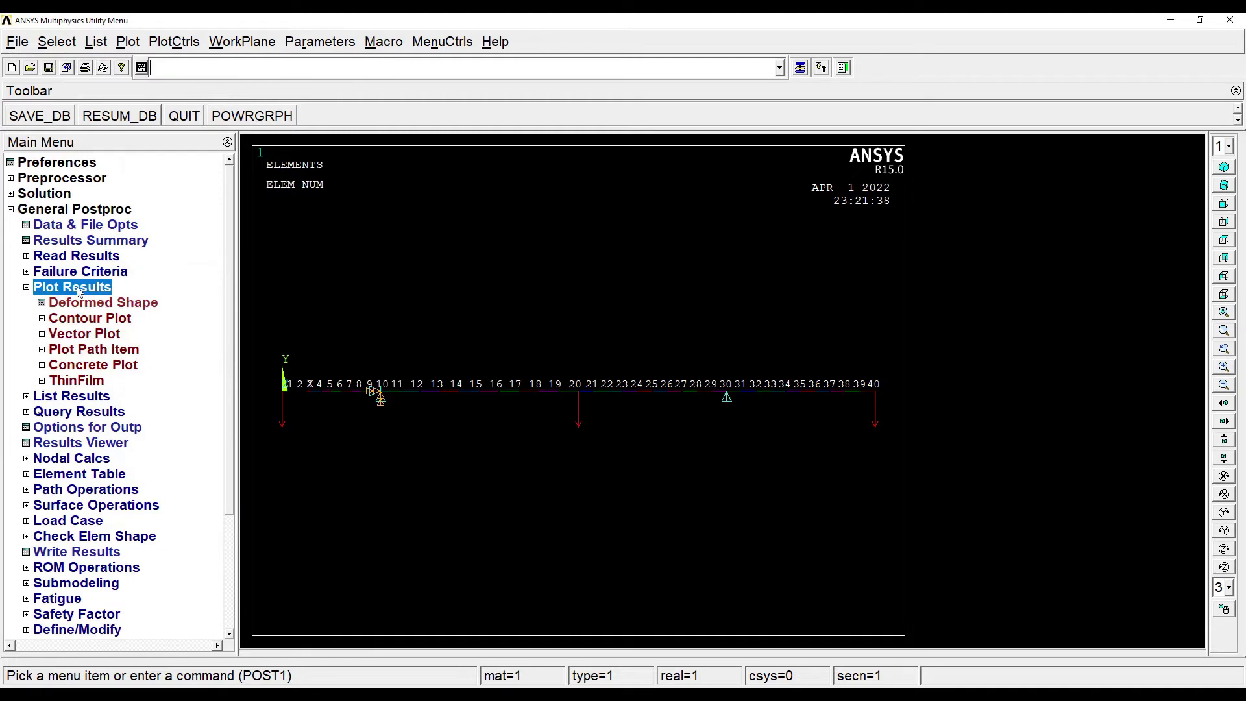
click(88, 305)
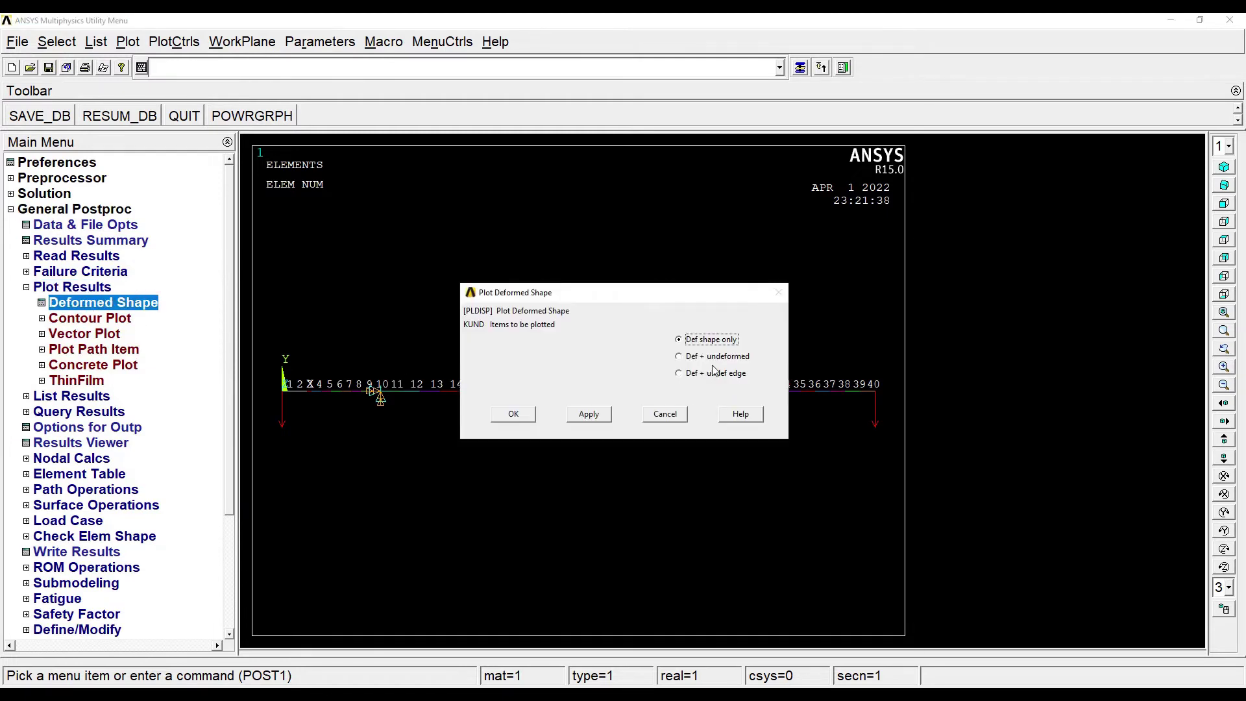
click(695, 359)
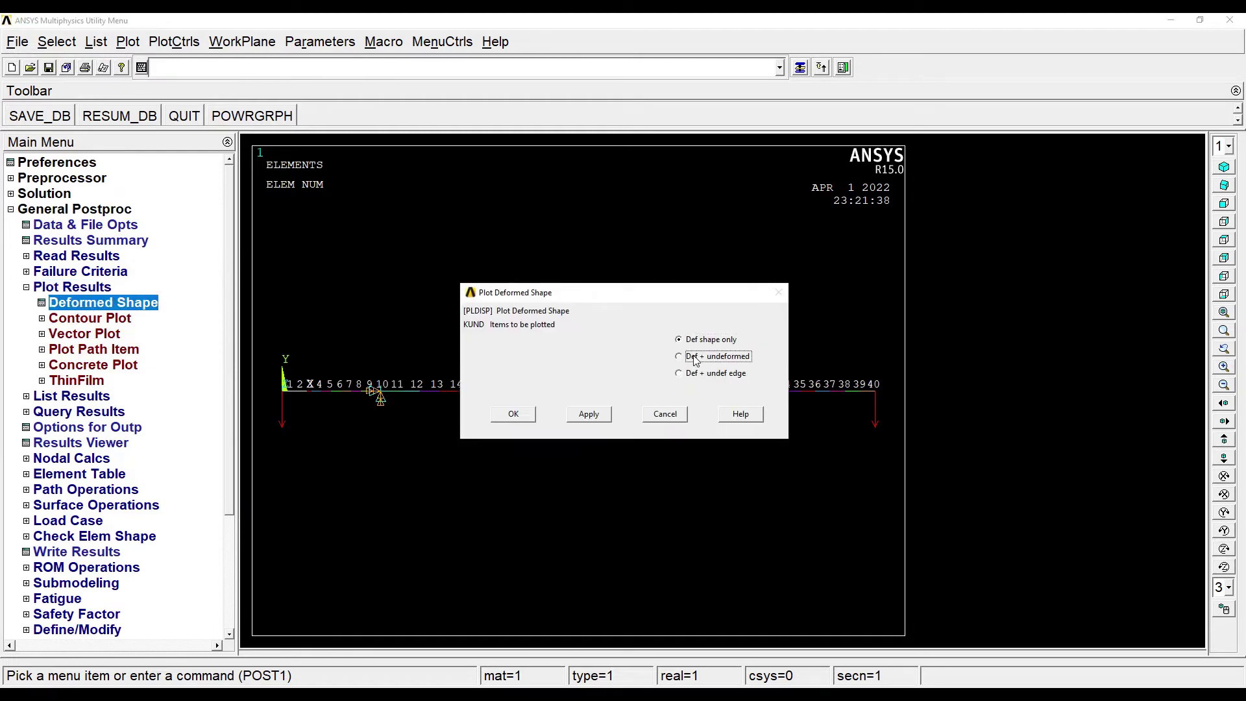
click(514, 415)
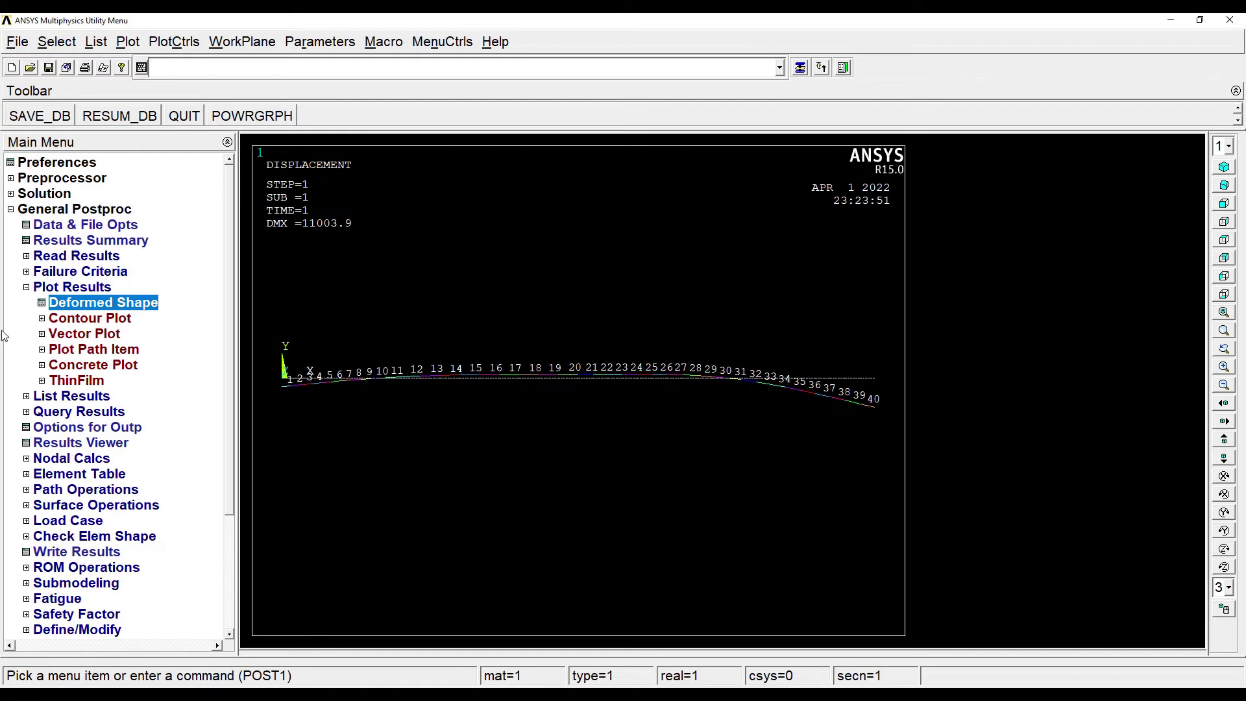
click(73, 320)
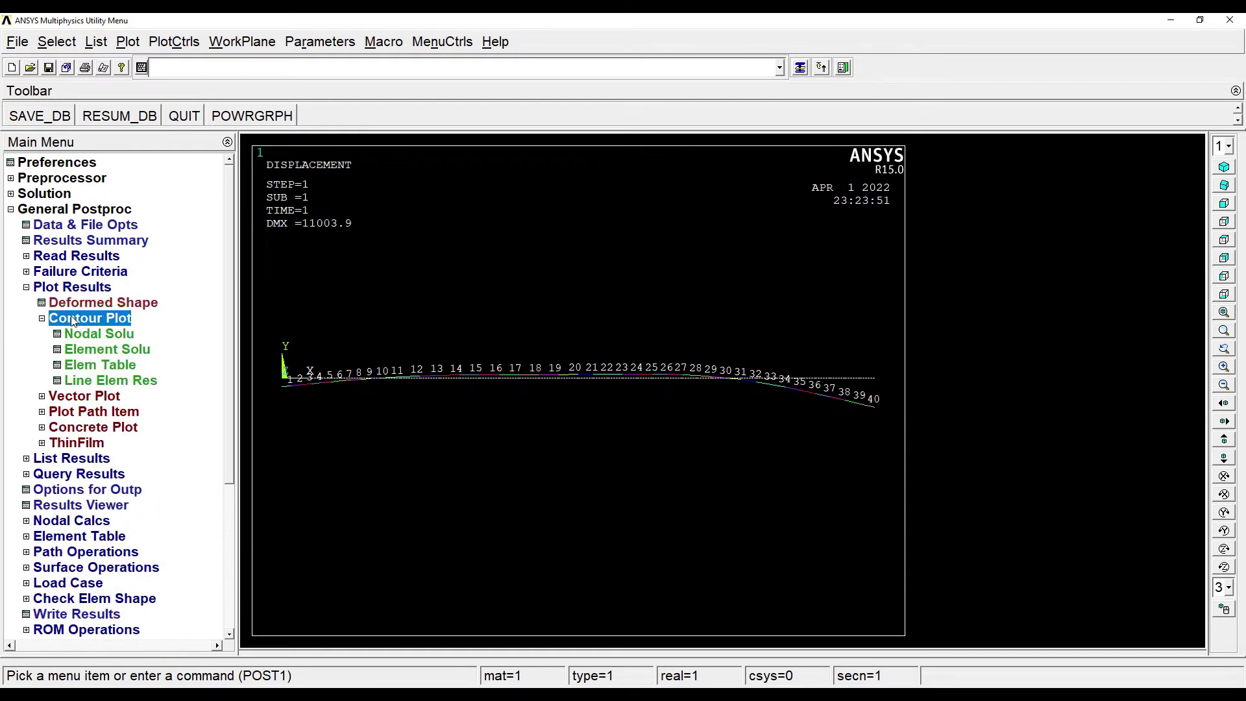
Step: Contour the nodal displacement vector sum (USUM) on the deformed and undeformed beam
click(86, 335)
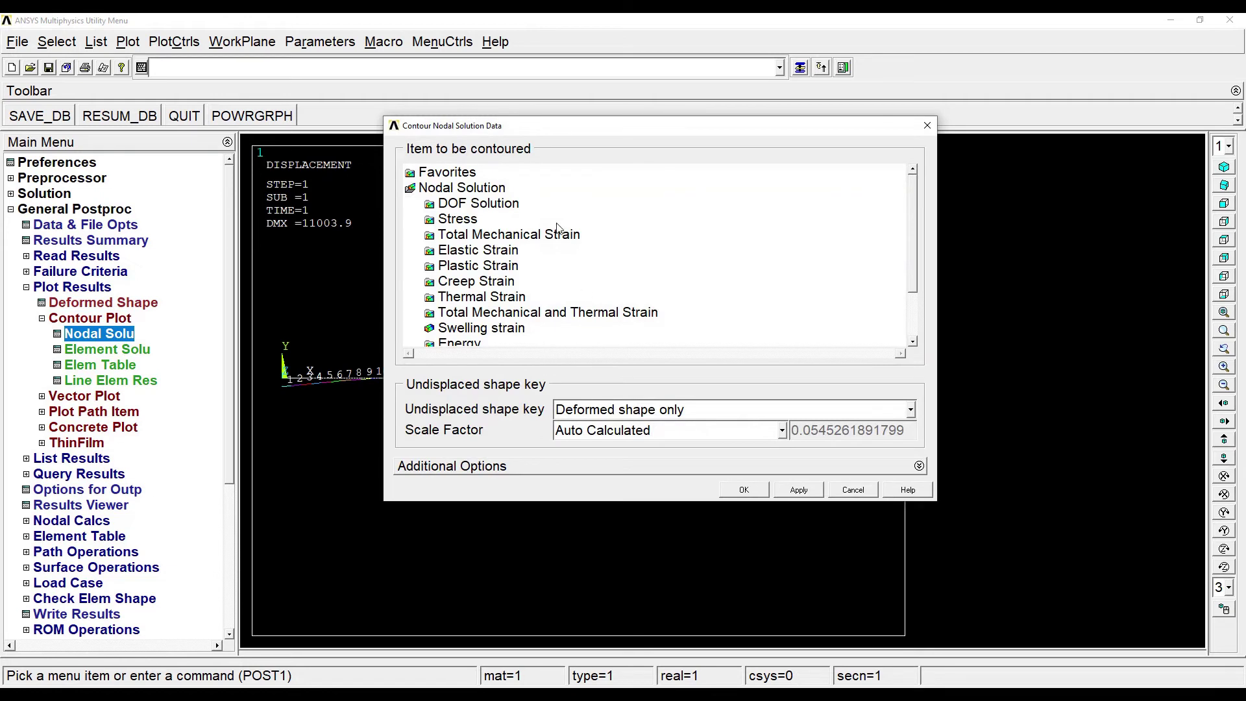
double_click(474, 206)
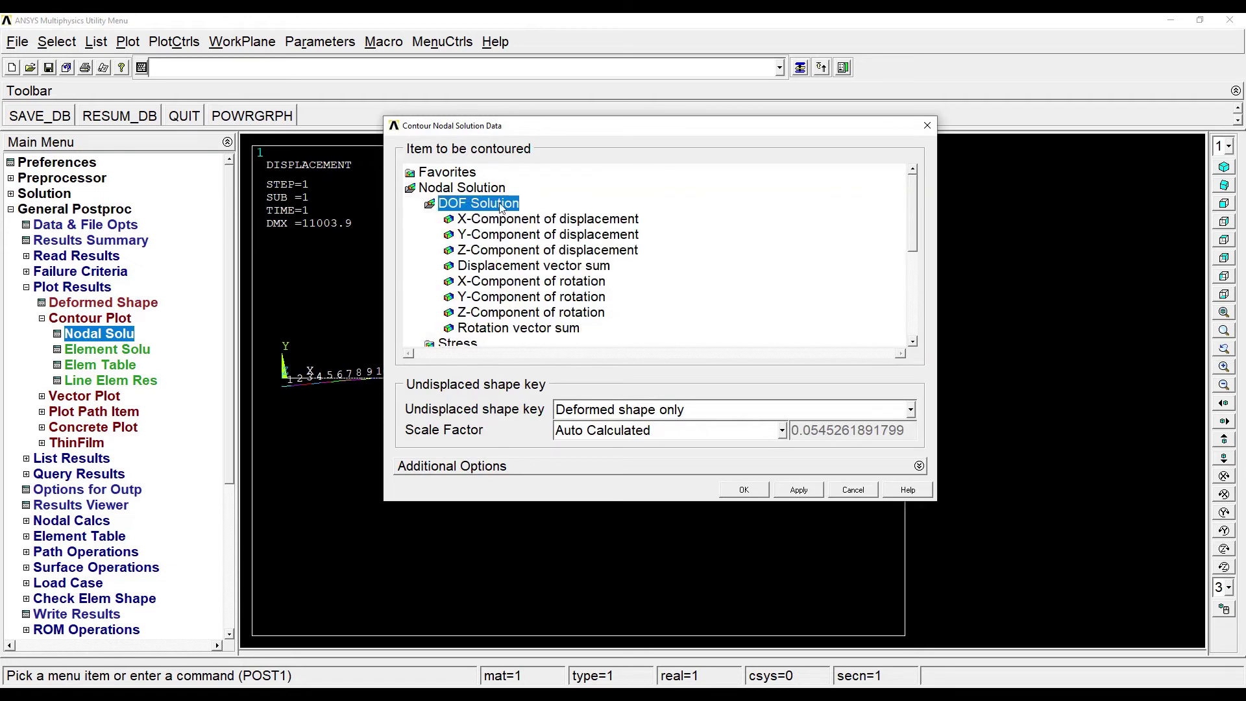
click(511, 268)
click(792, 414)
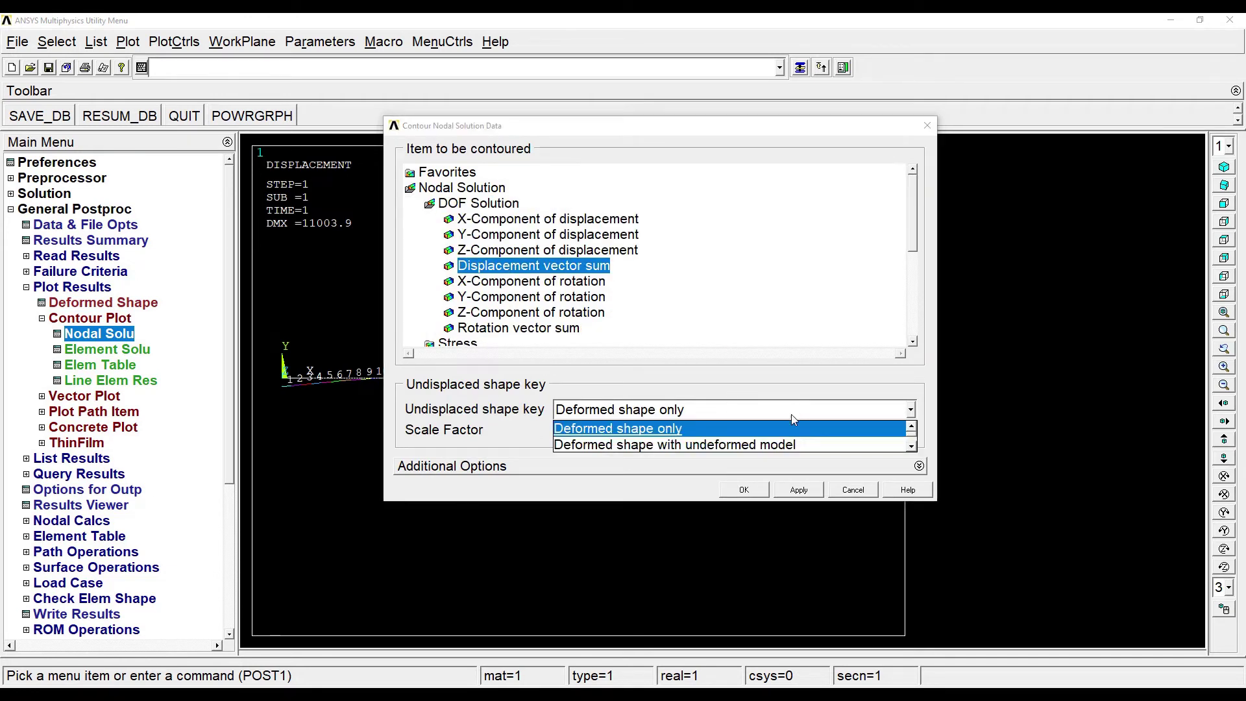
click(714, 446)
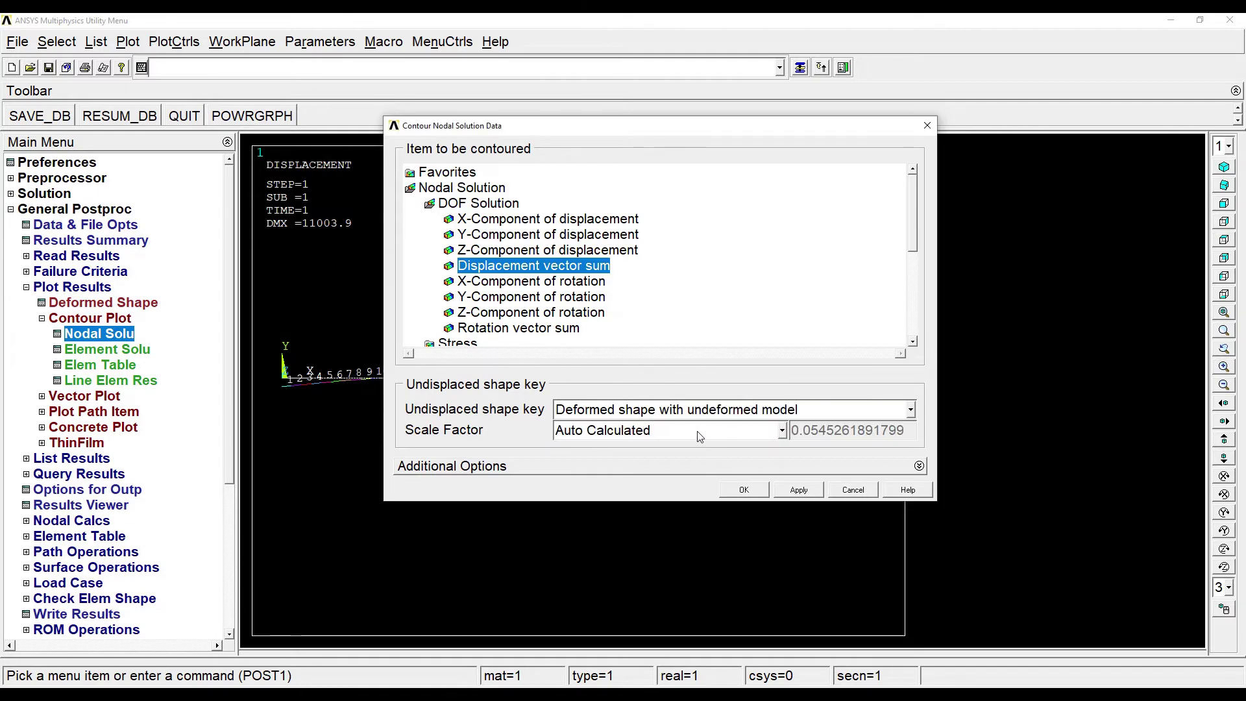
click(744, 490)
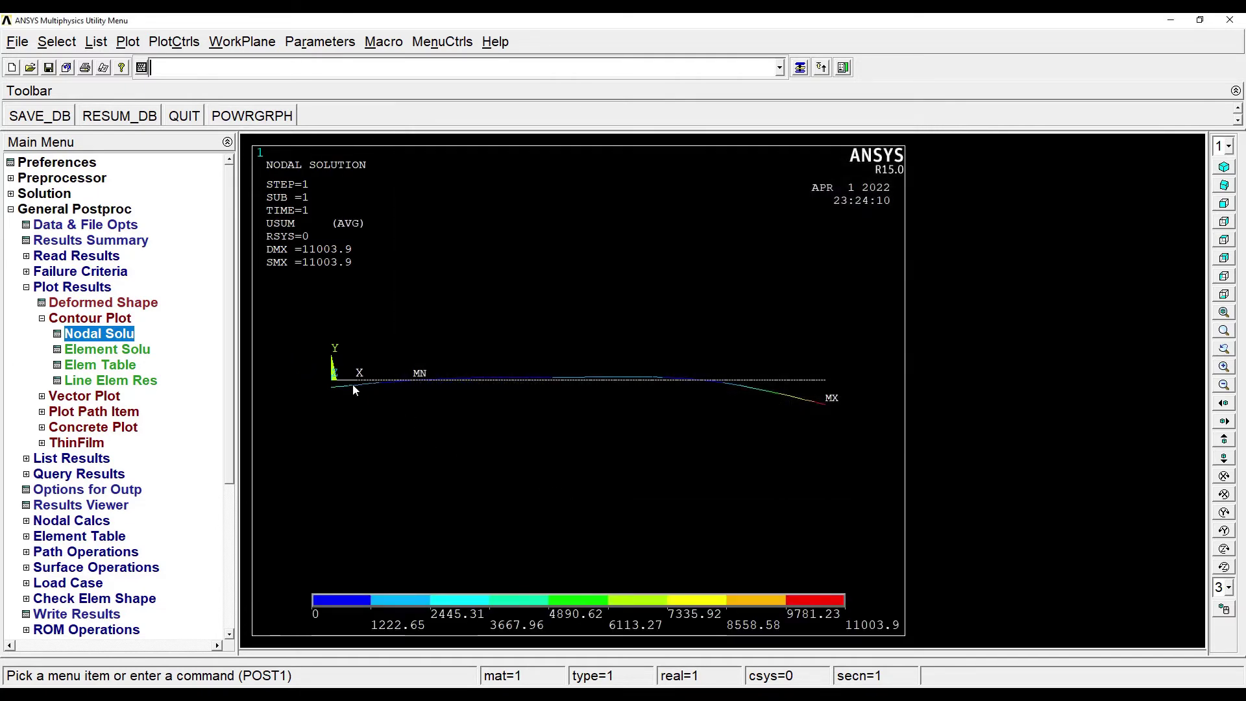
Step: Plot nodal von Mises stress (SEQV) contours on the deformed beam
click(106, 334)
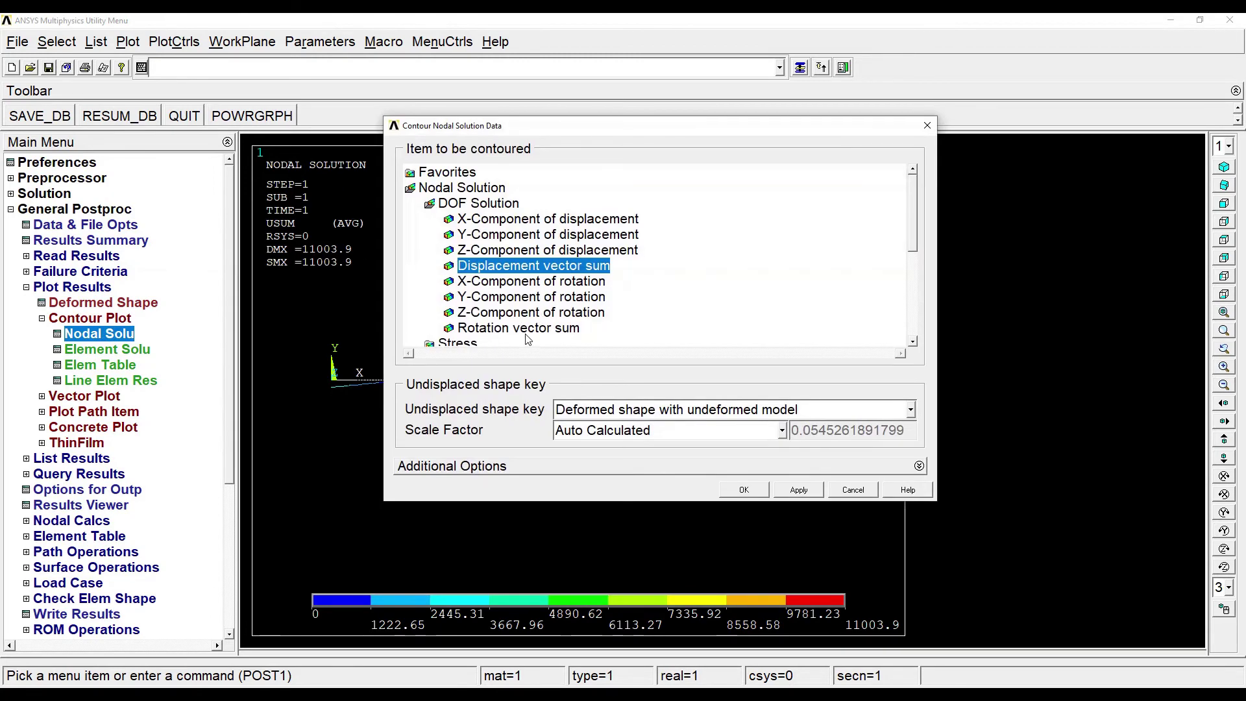
click(462, 343)
drag(913, 213, 912, 264)
click(507, 267)
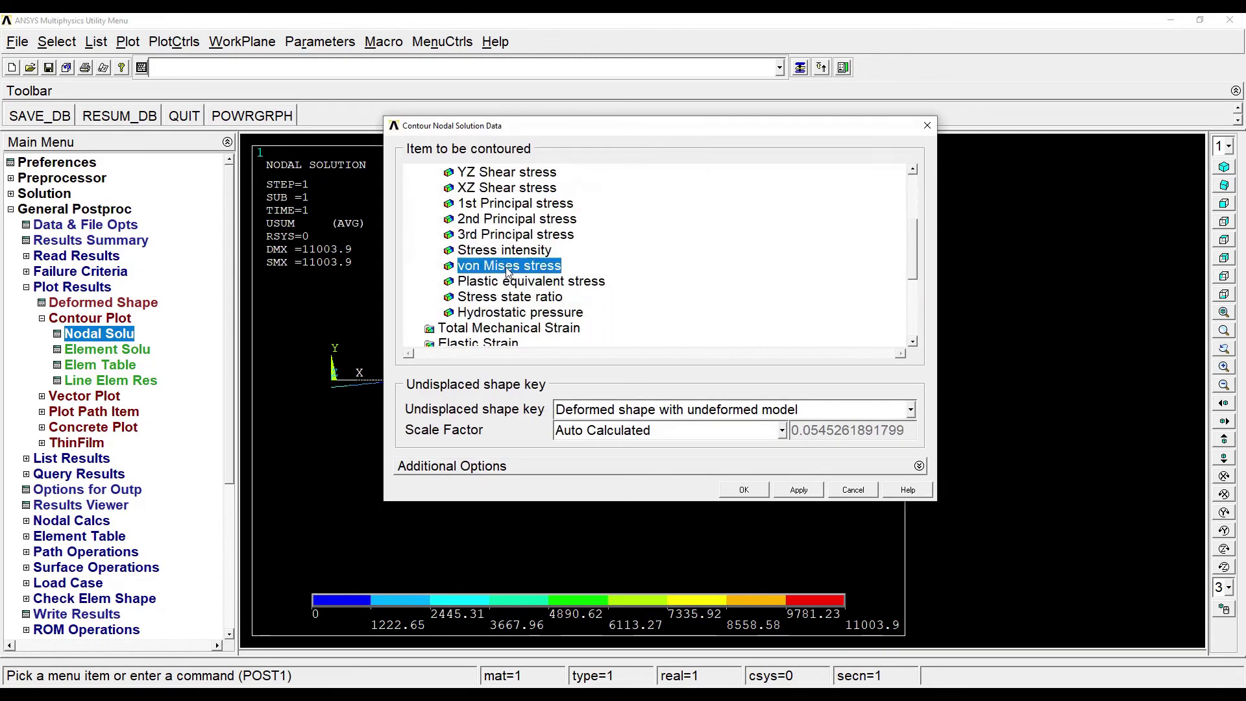
click(745, 491)
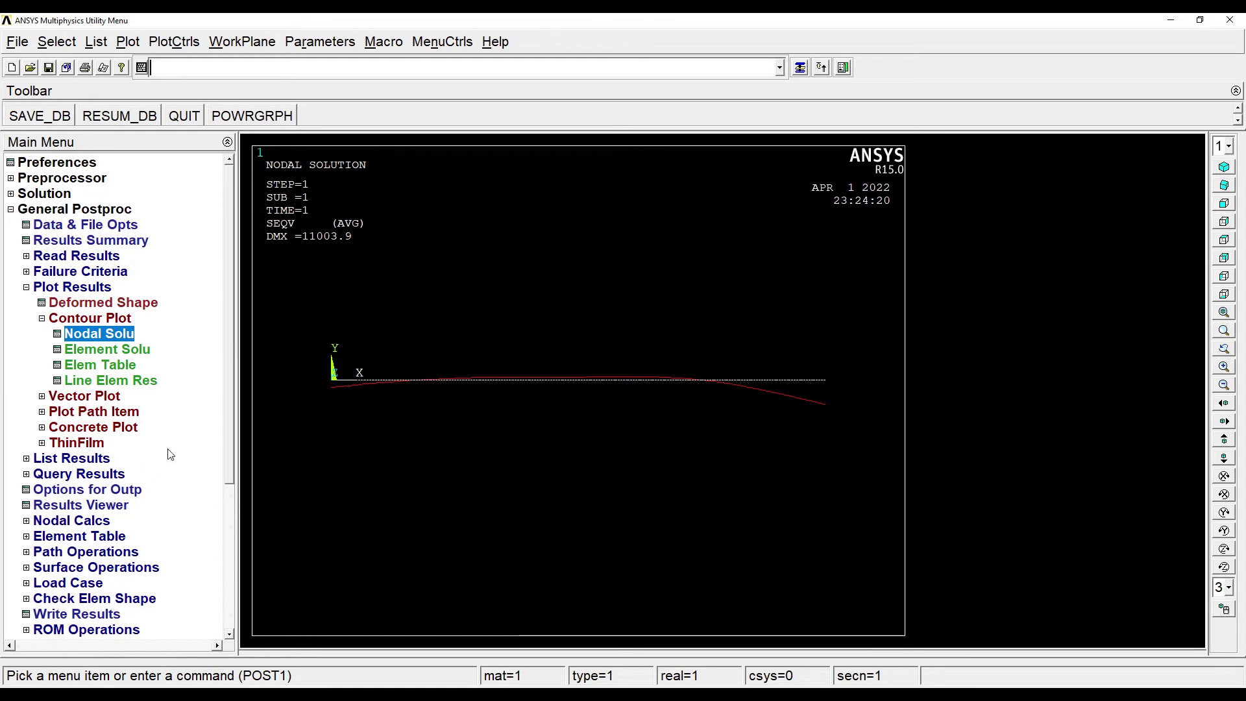
click(99, 536)
Step: Add element table items SMIS3 and SMIS6 by sequence number SMISC 3 and 6
click(114, 398)
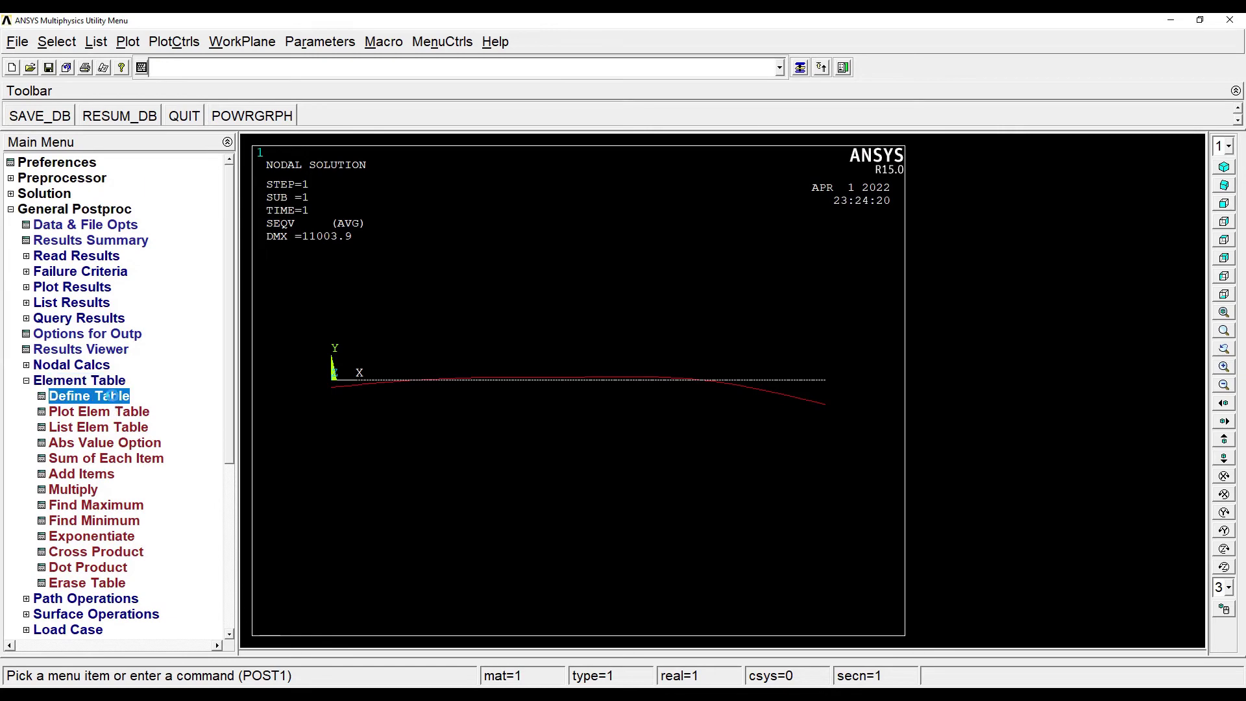
click(164, 409)
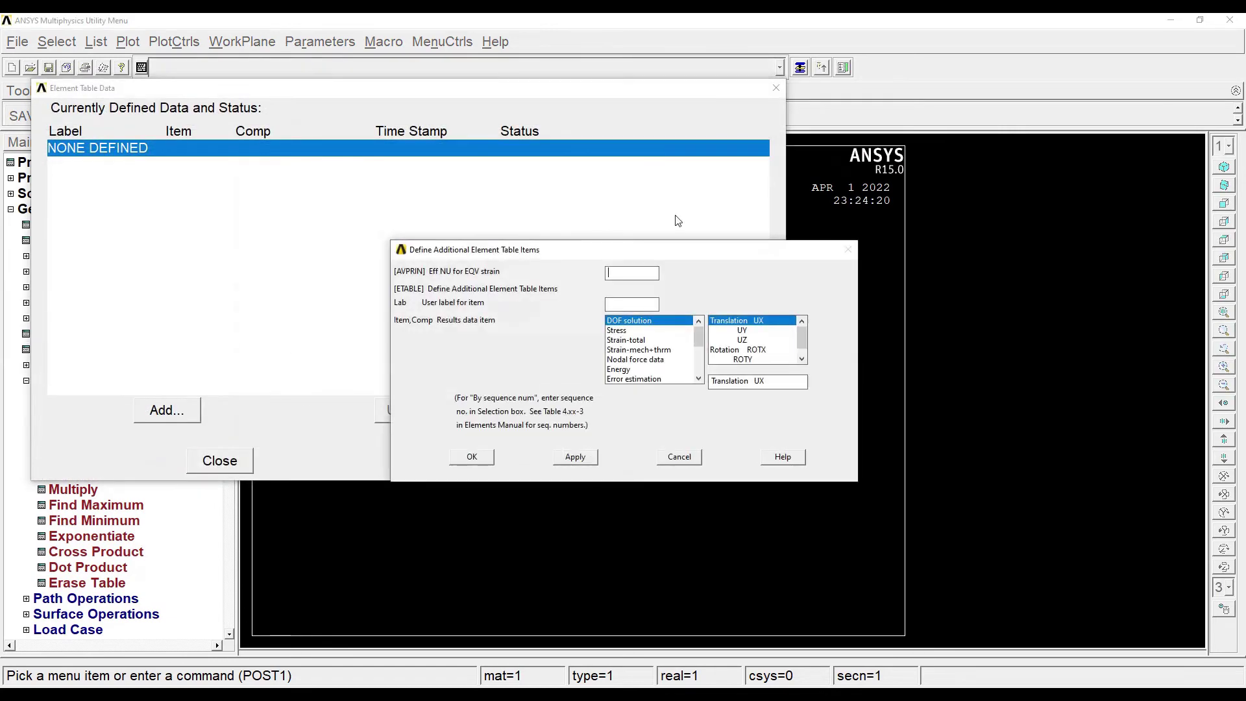
drag(700, 340, 699, 365)
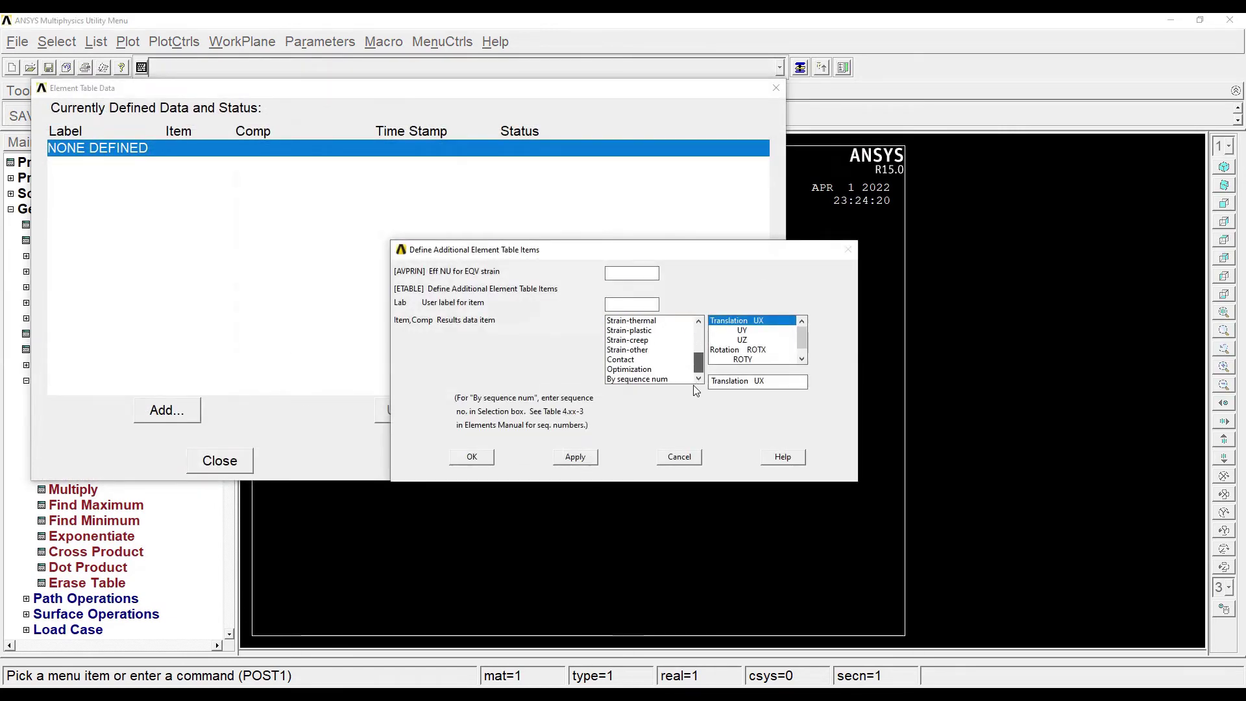
click(650, 379)
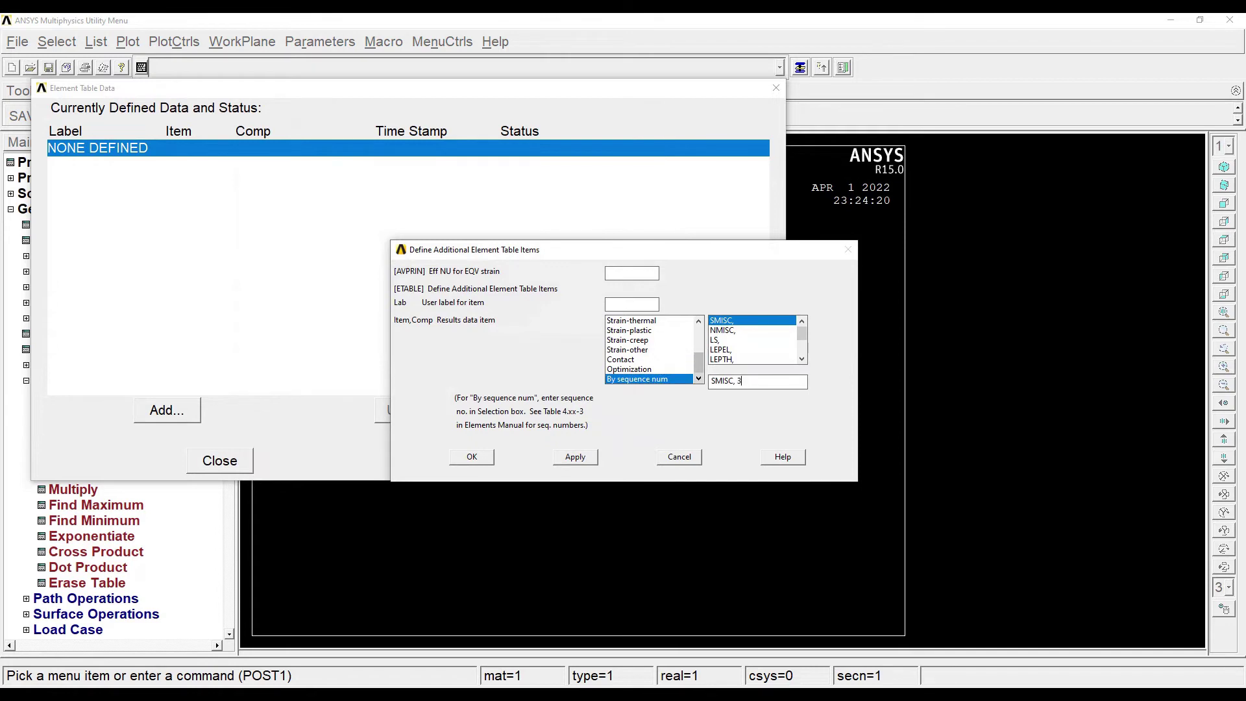
click(575, 458)
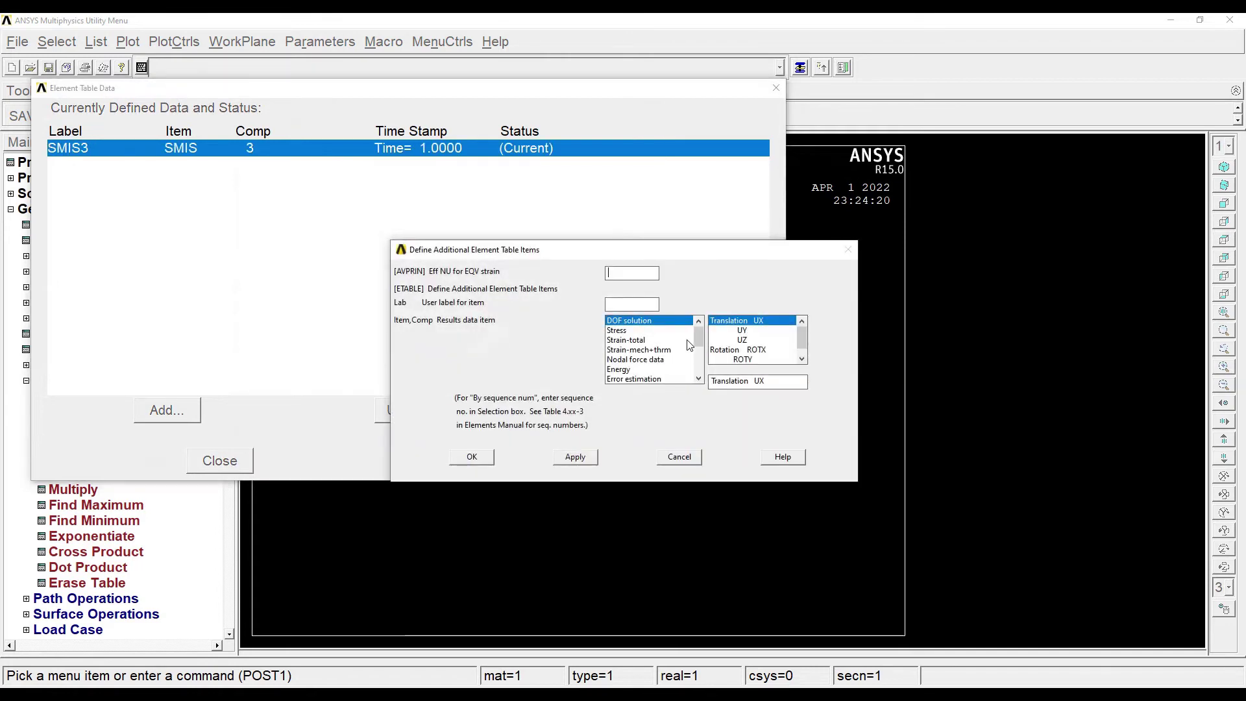
drag(699, 341, 700, 366)
click(650, 380)
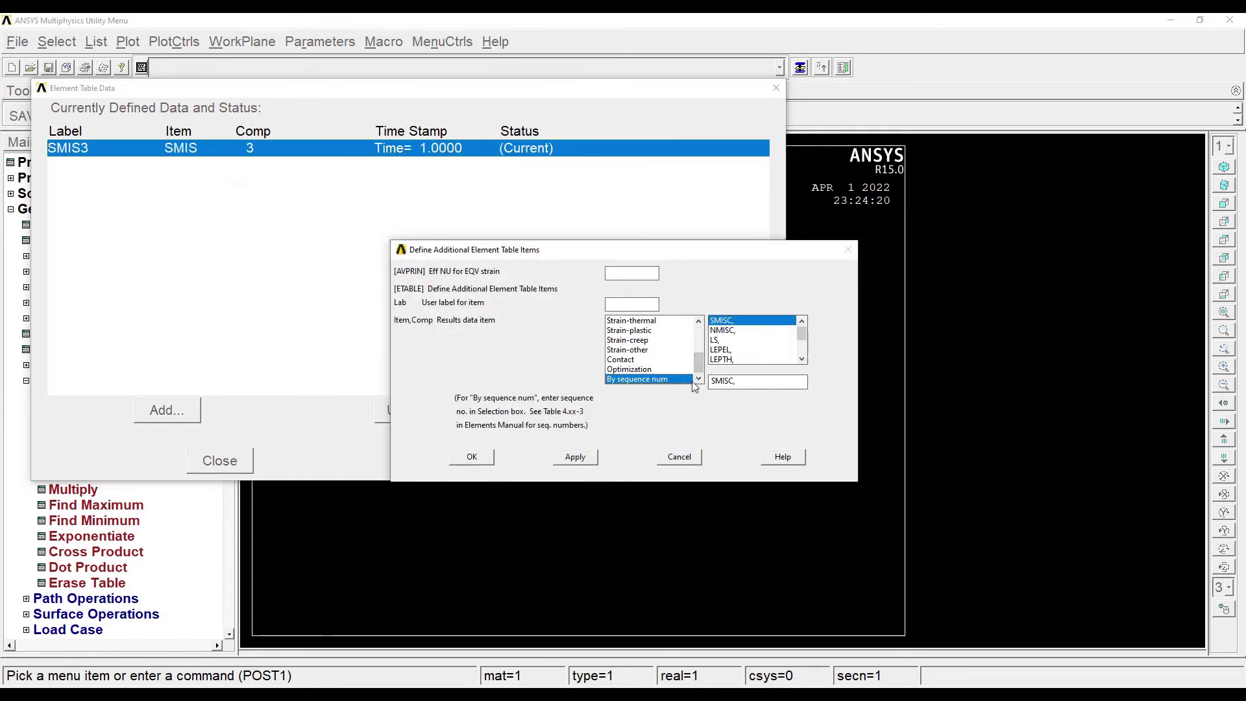
click(755, 380)
text(6)
click(575, 457)
Step: Add SMISC items SMIS16 and SMIS19, then close the element table definitions
drag(700, 328, 700, 365)
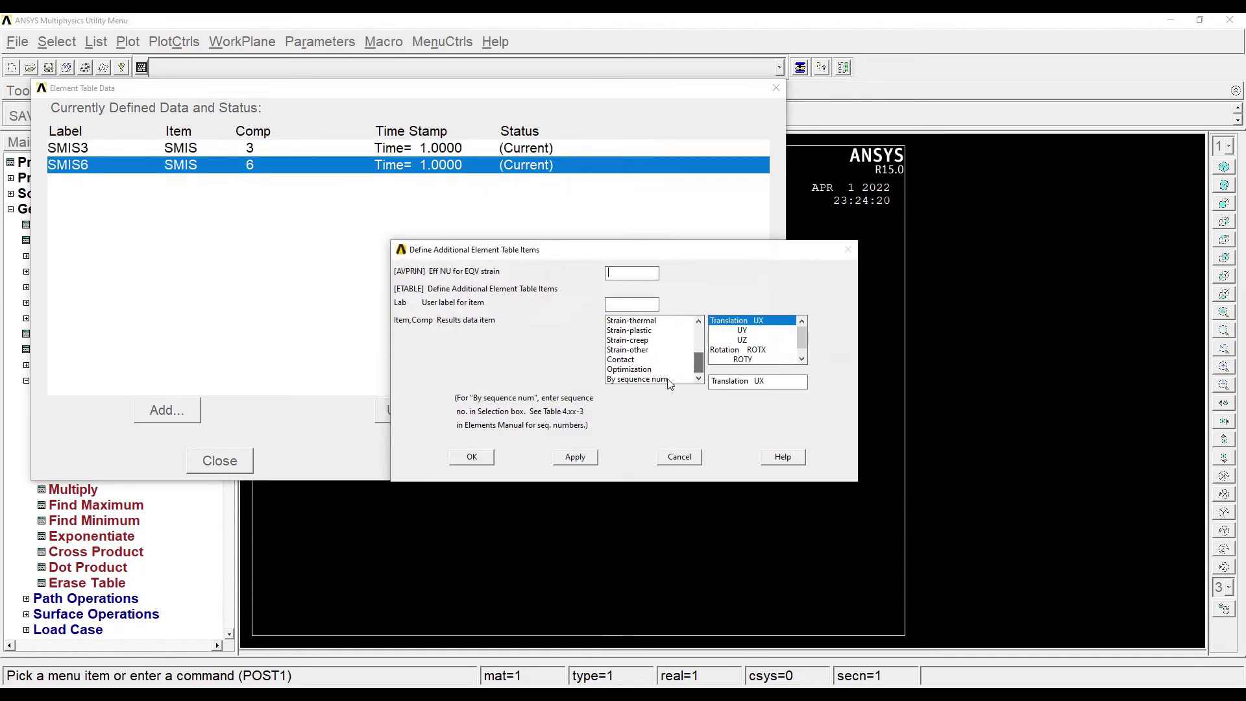
click(669, 380)
text(16)
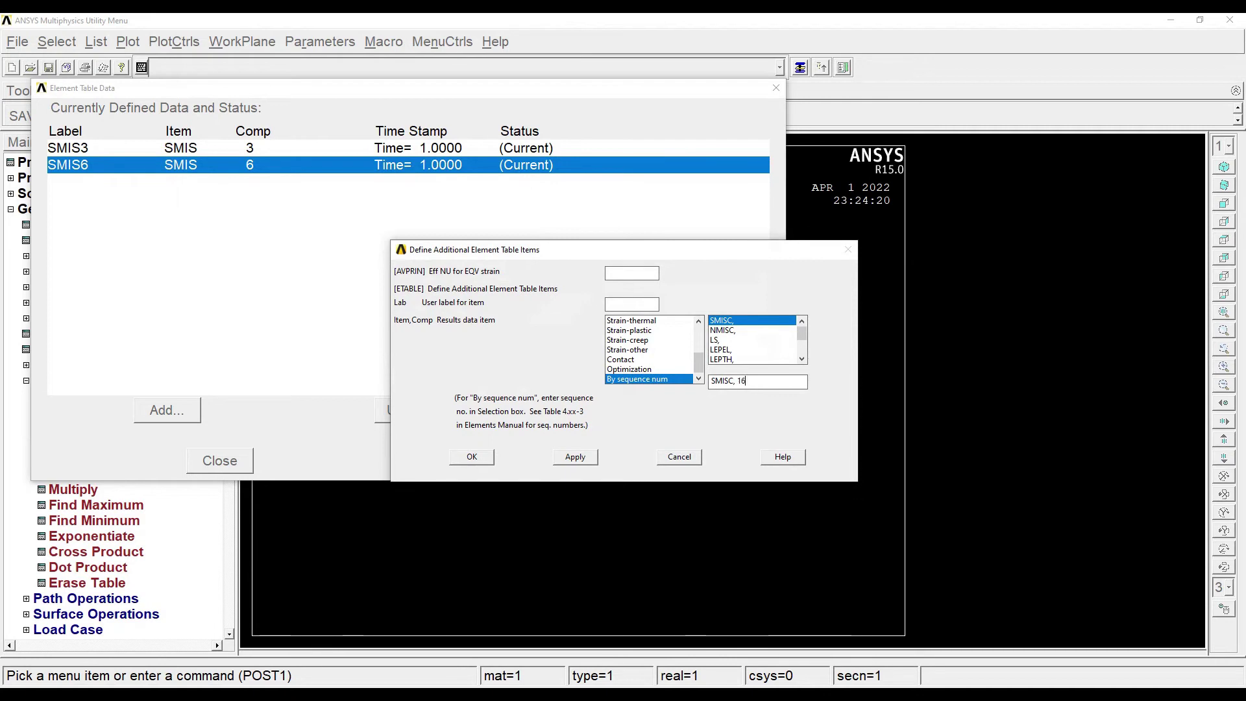
click(577, 457)
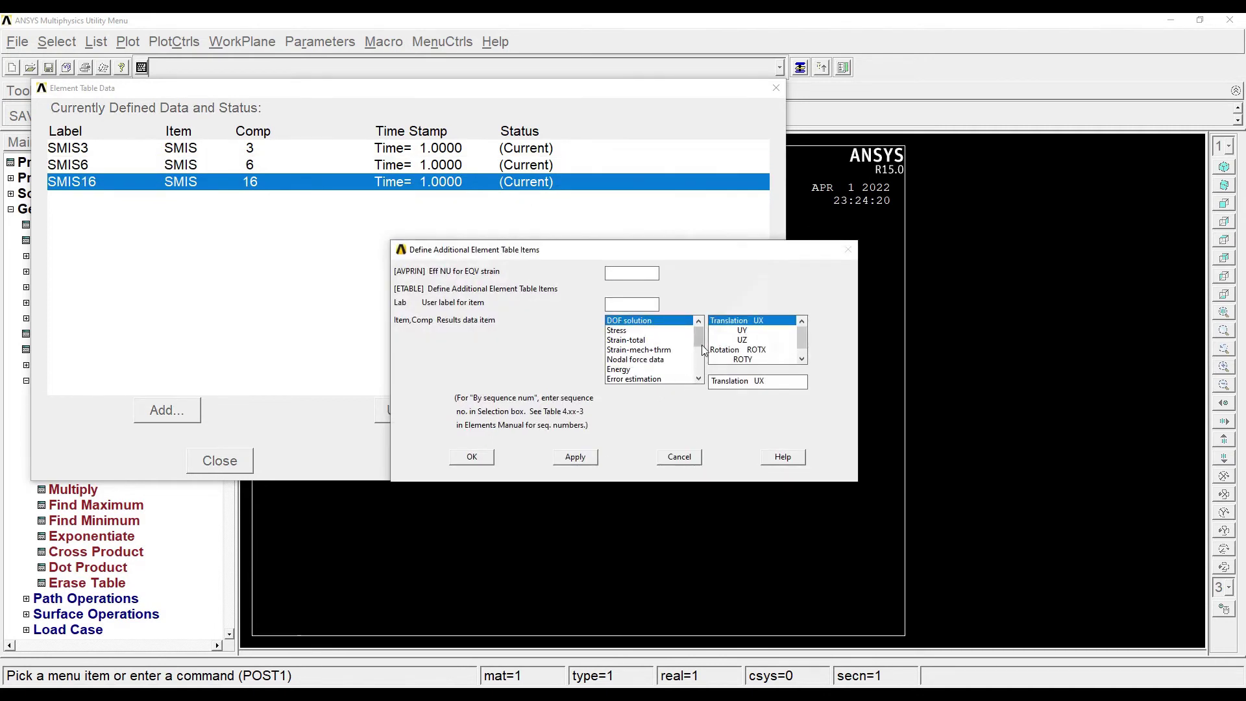
drag(701, 344, 700, 372)
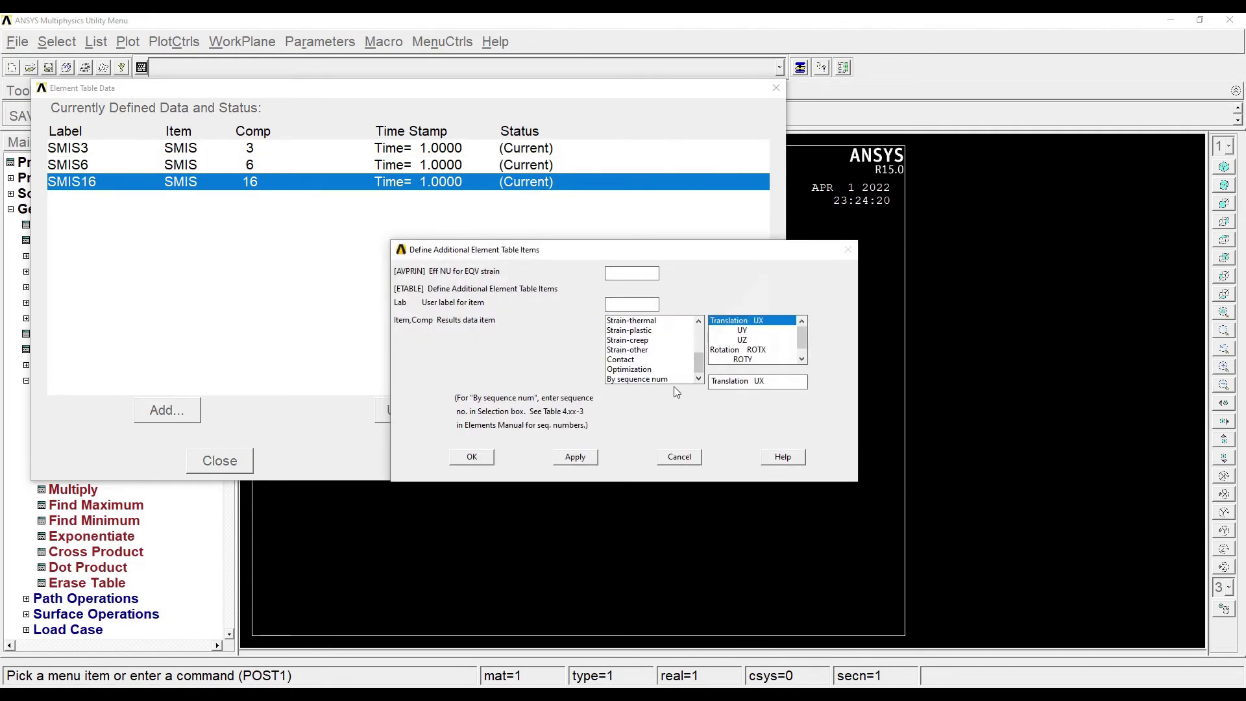
click(649, 379)
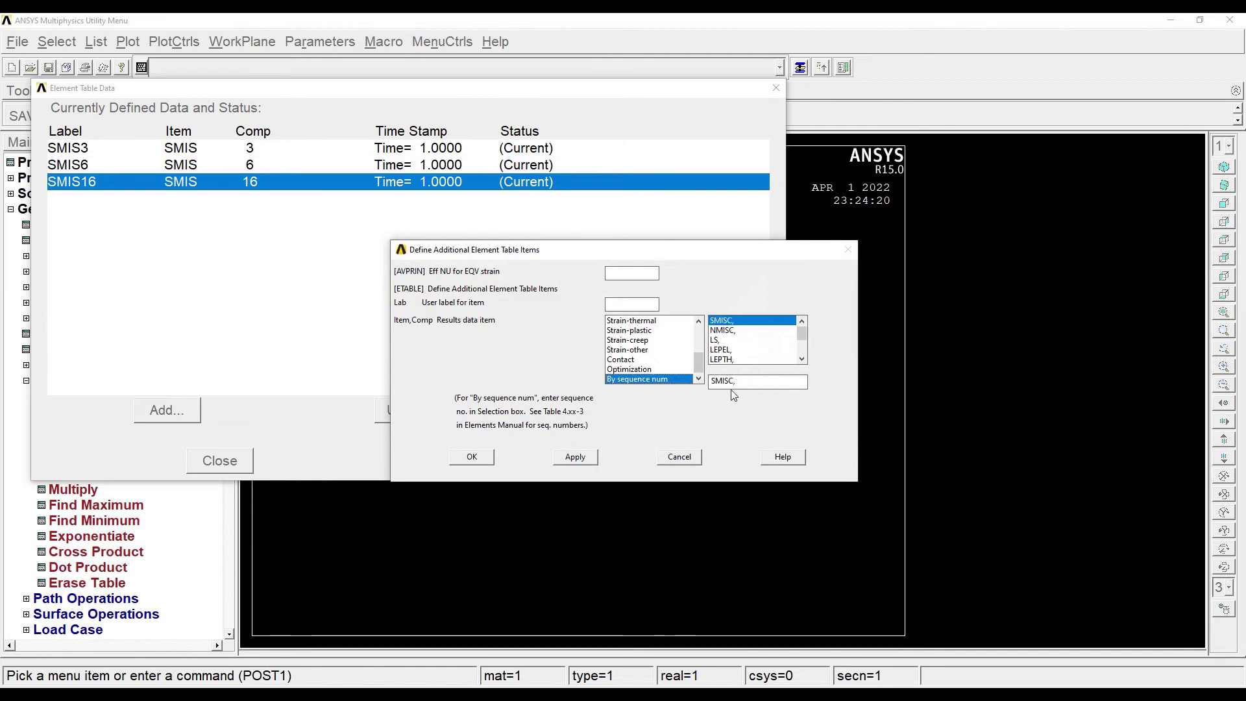
click(745, 383)
click(472, 458)
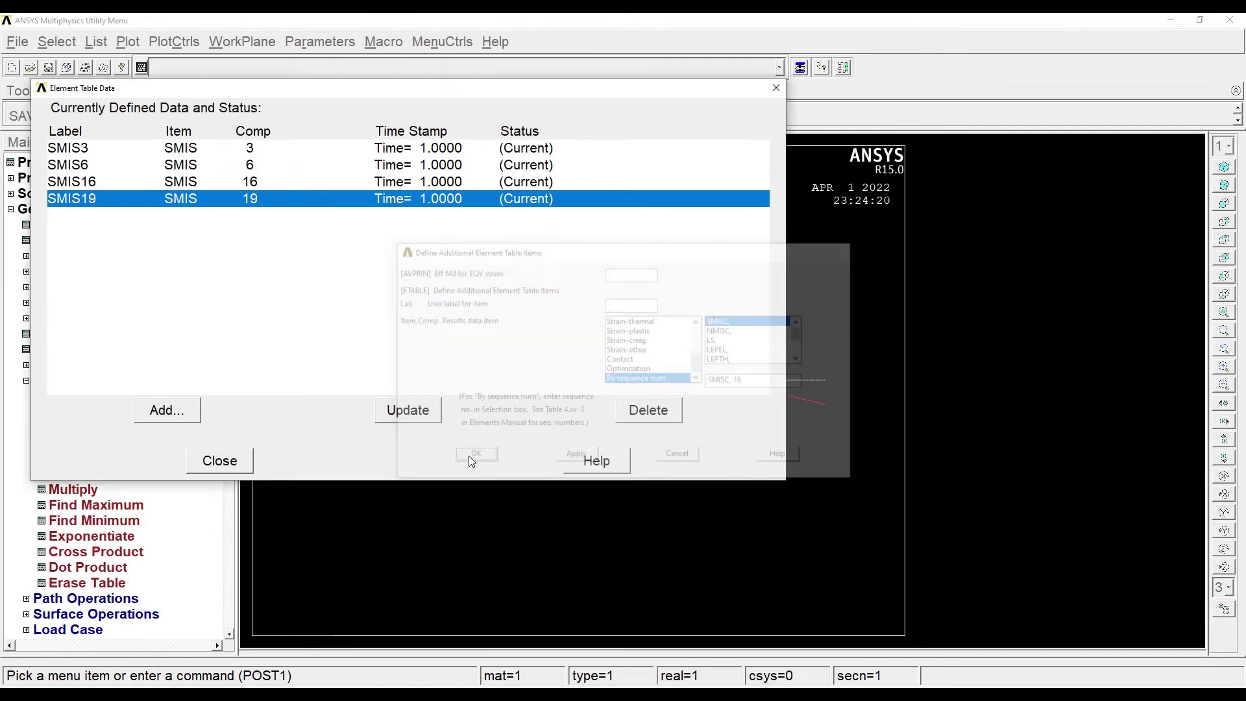
click(214, 461)
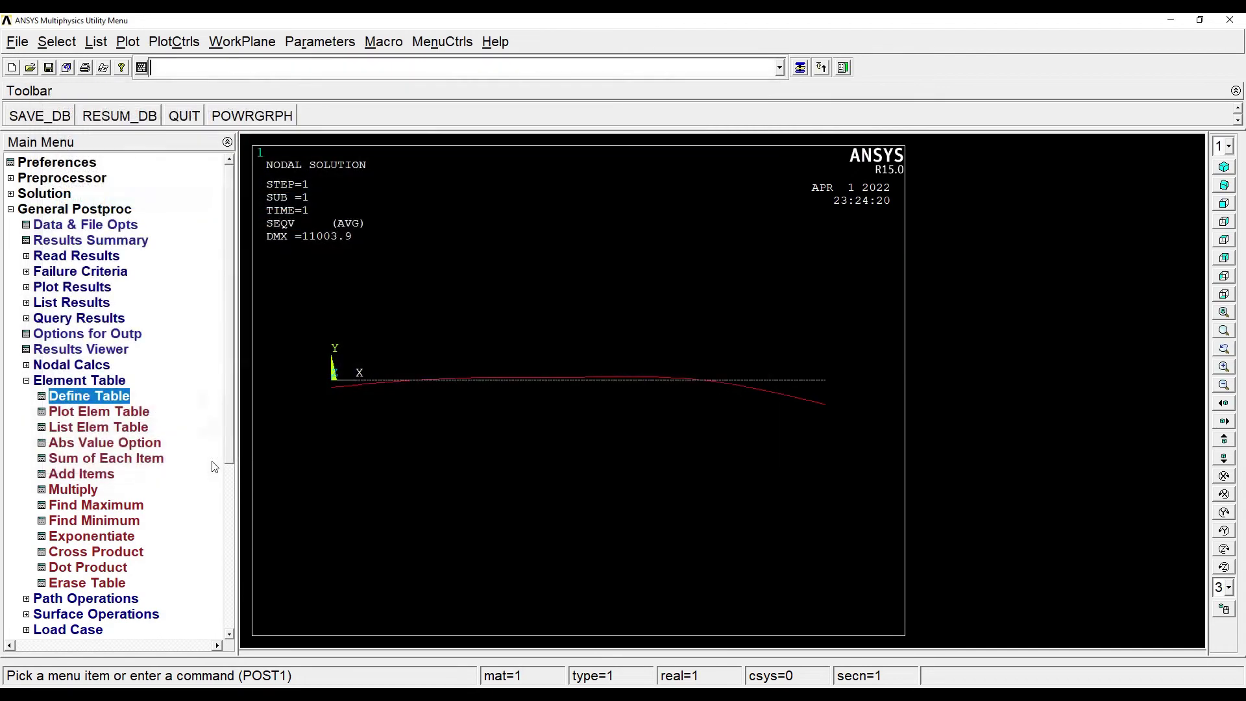
Step: Plot the line-element result with LabI SMIS3 and LabJ SMIS16 as the bending moment diagram
click(74, 289)
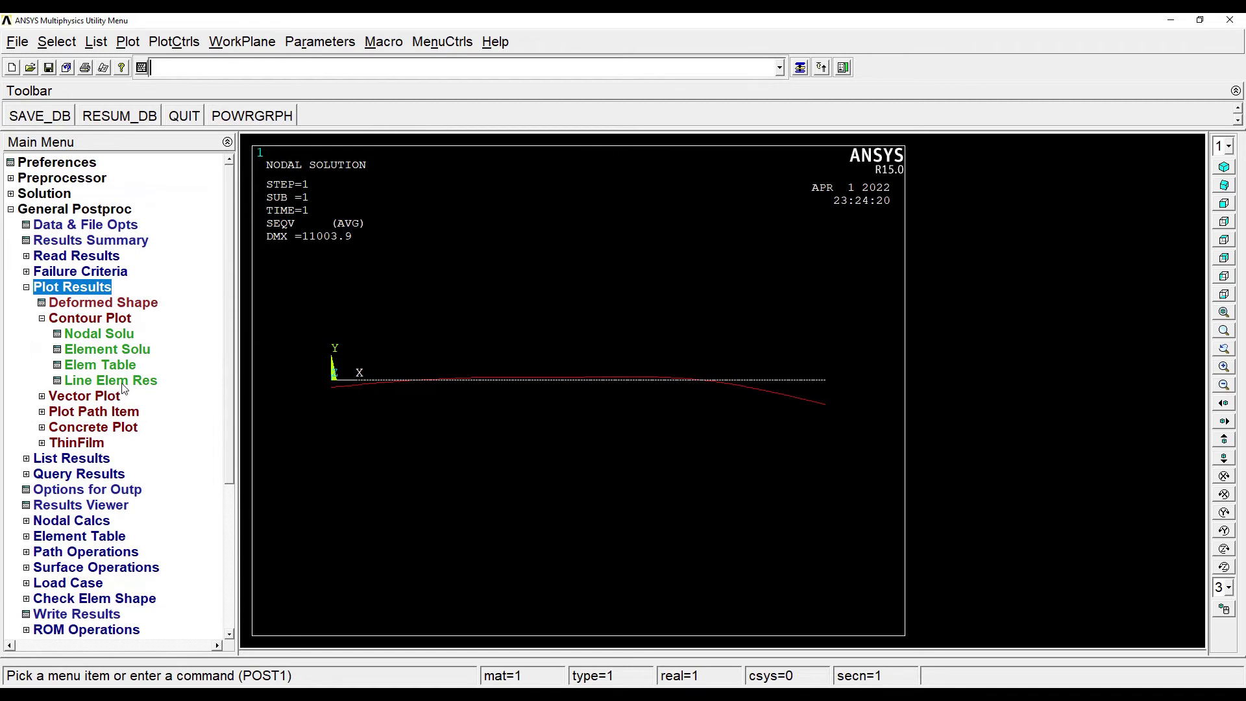
click(148, 385)
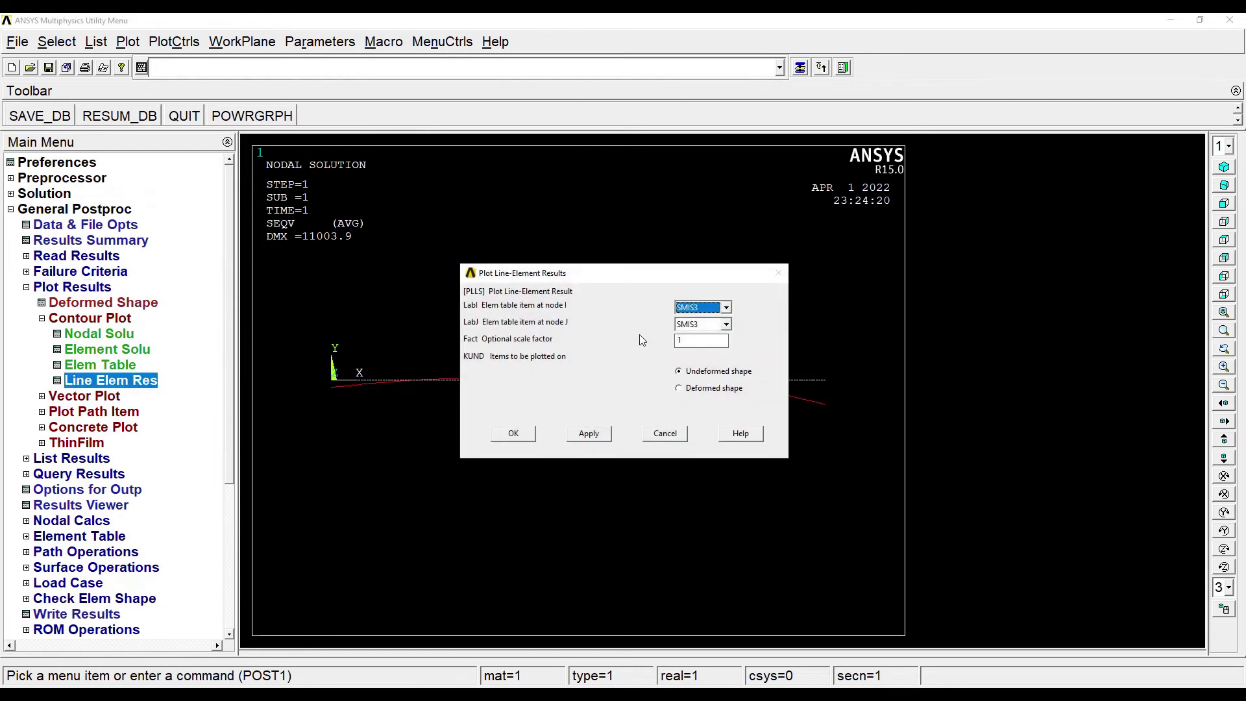
click(727, 325)
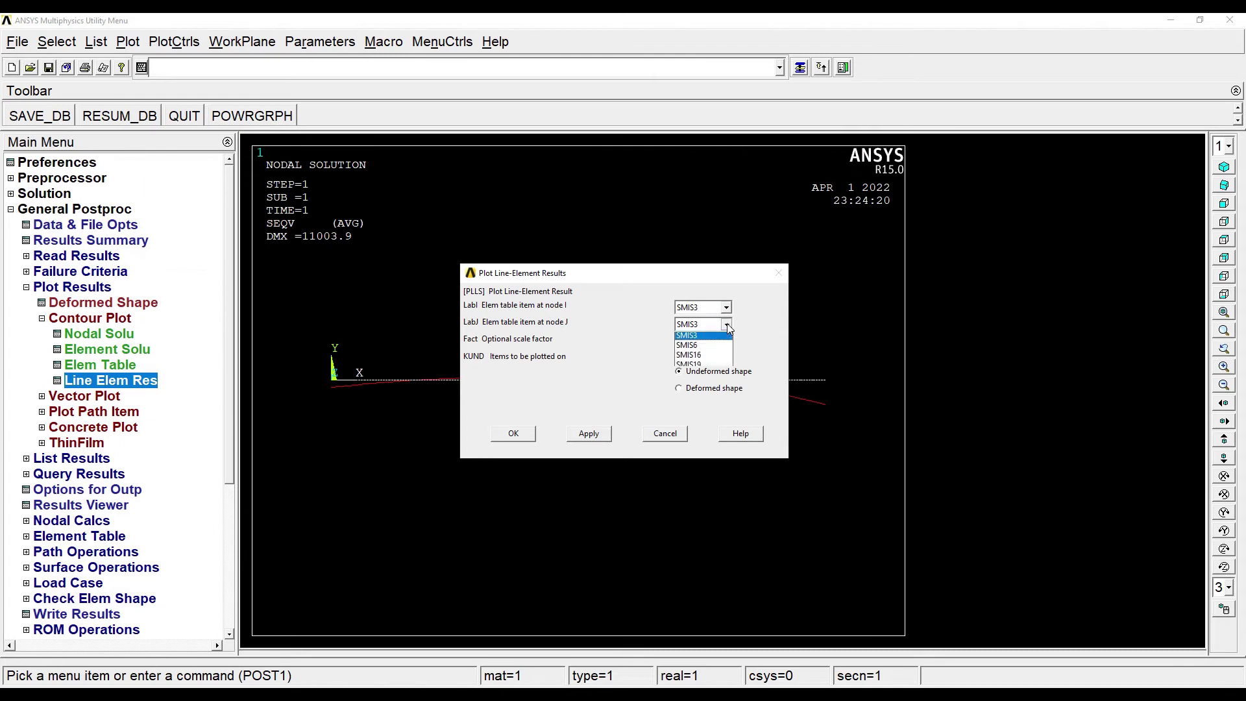
click(704, 357)
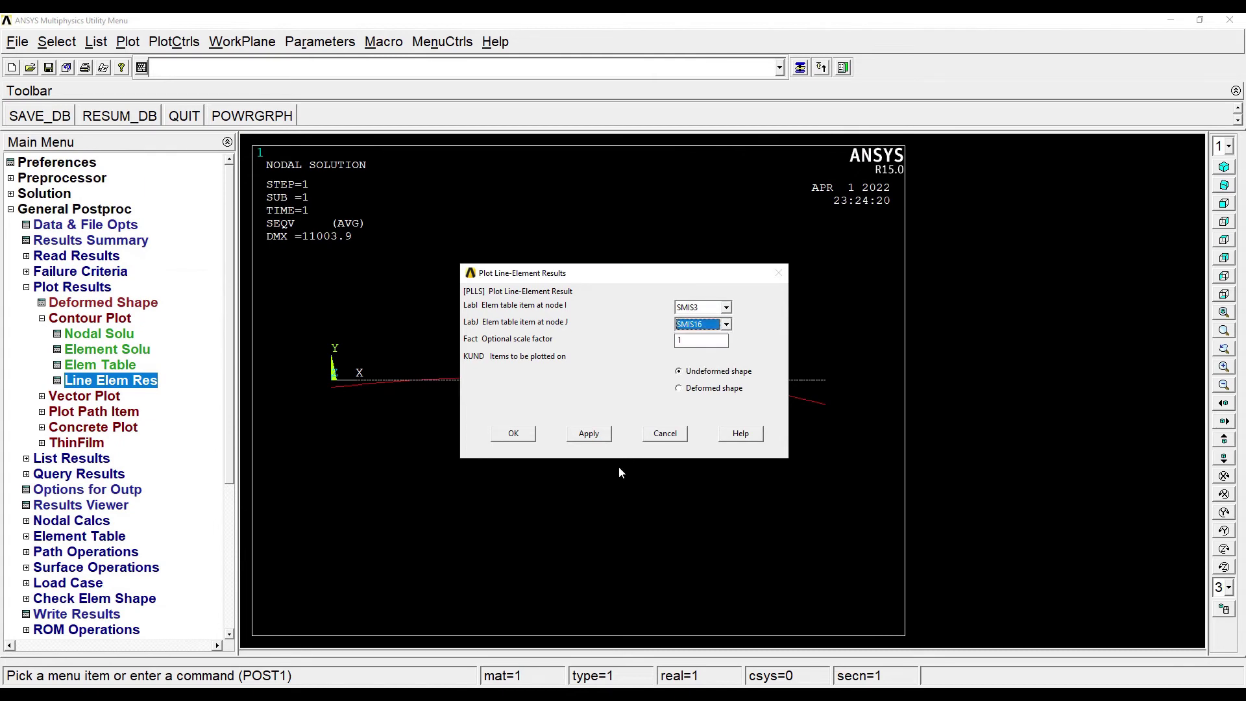
click(509, 434)
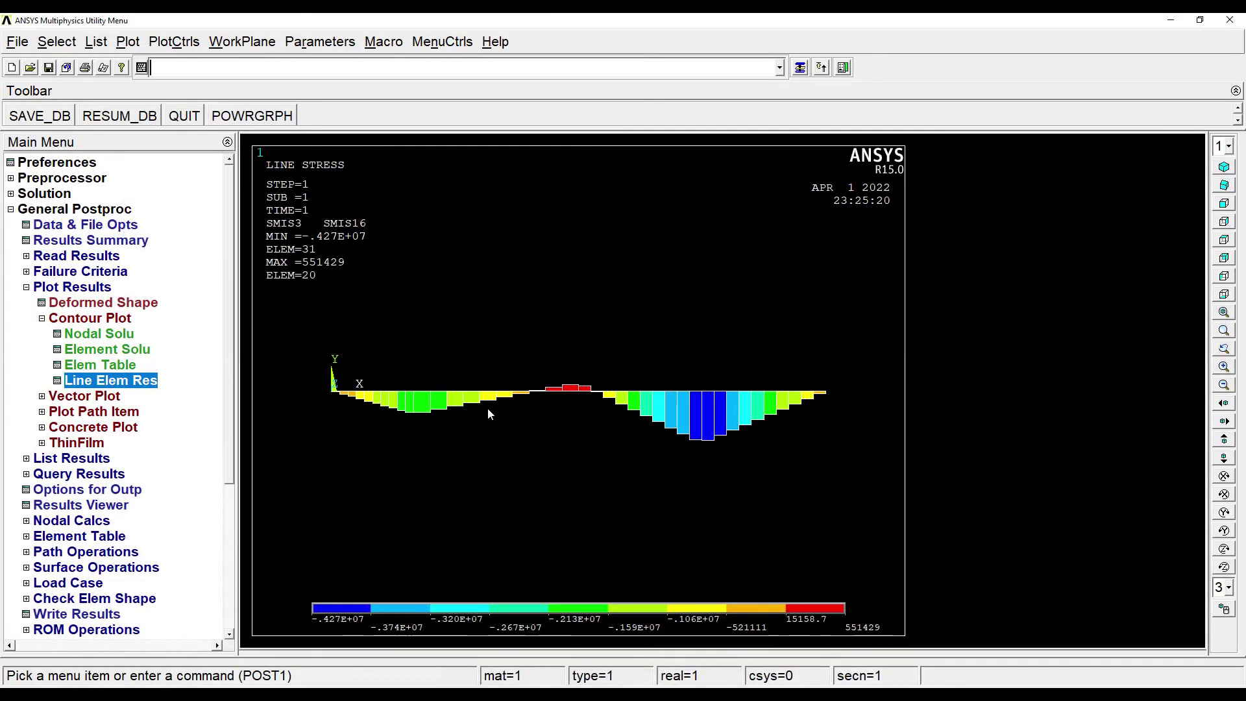
Step: Plot the SMIS6–SMIS19 line-element shear diagram (-1500 to 1728.57), then switch to the hand solution
click(143, 380)
click(727, 307)
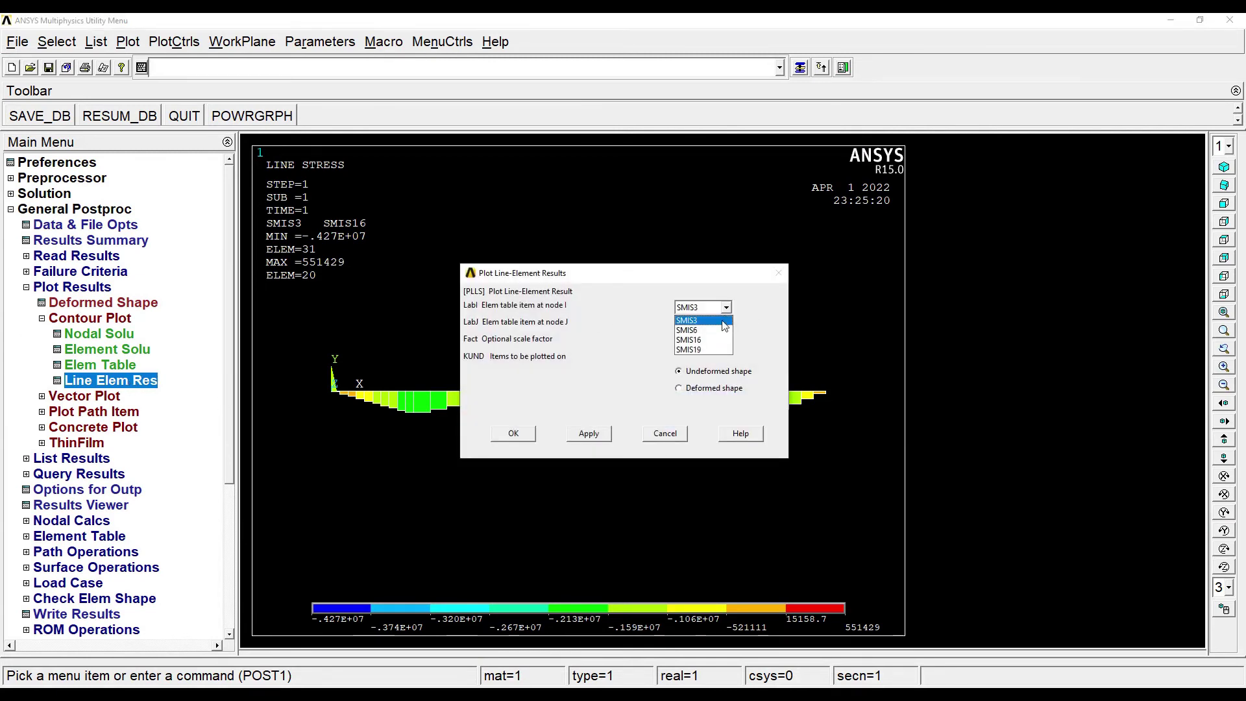
click(714, 333)
click(726, 324)
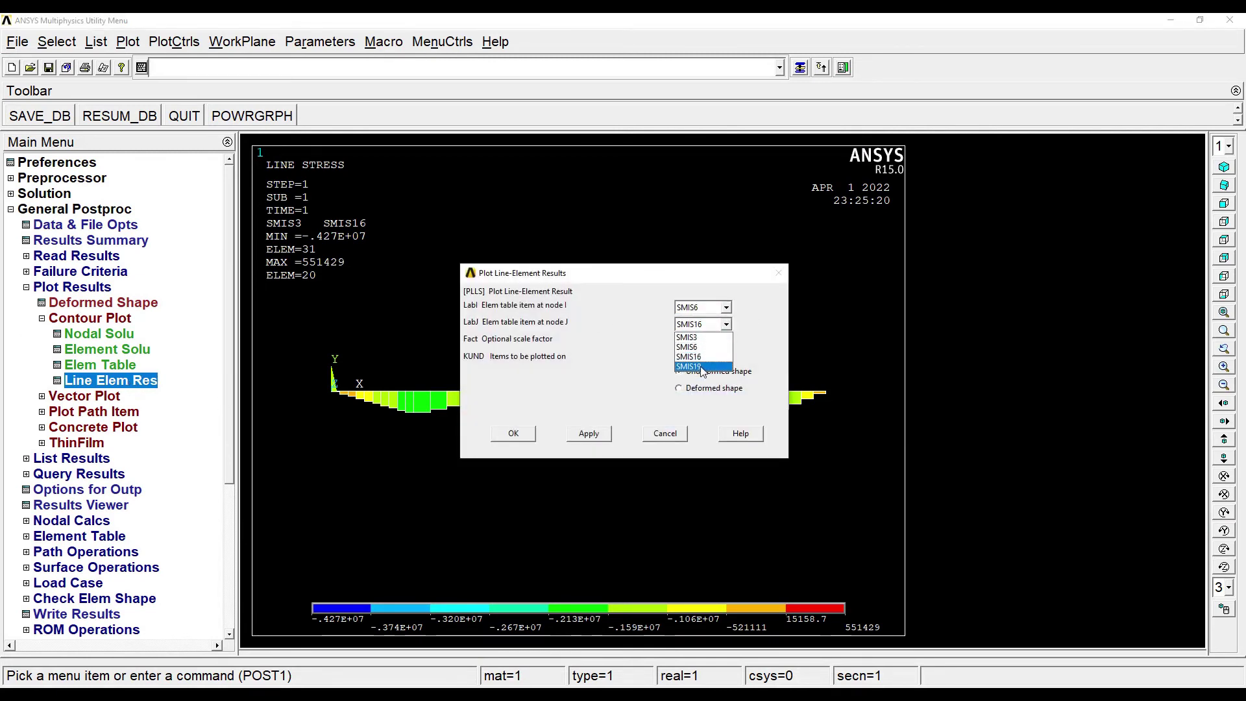
click(701, 367)
click(514, 435)
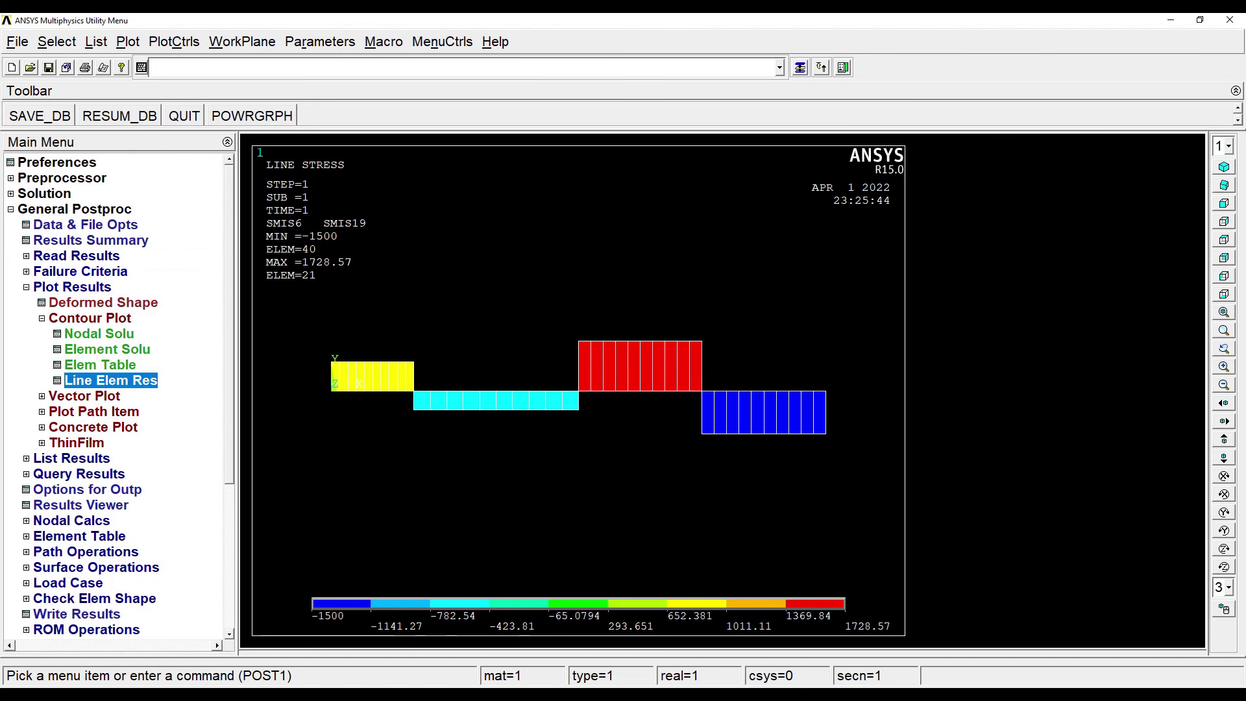
key(alt+Tab)
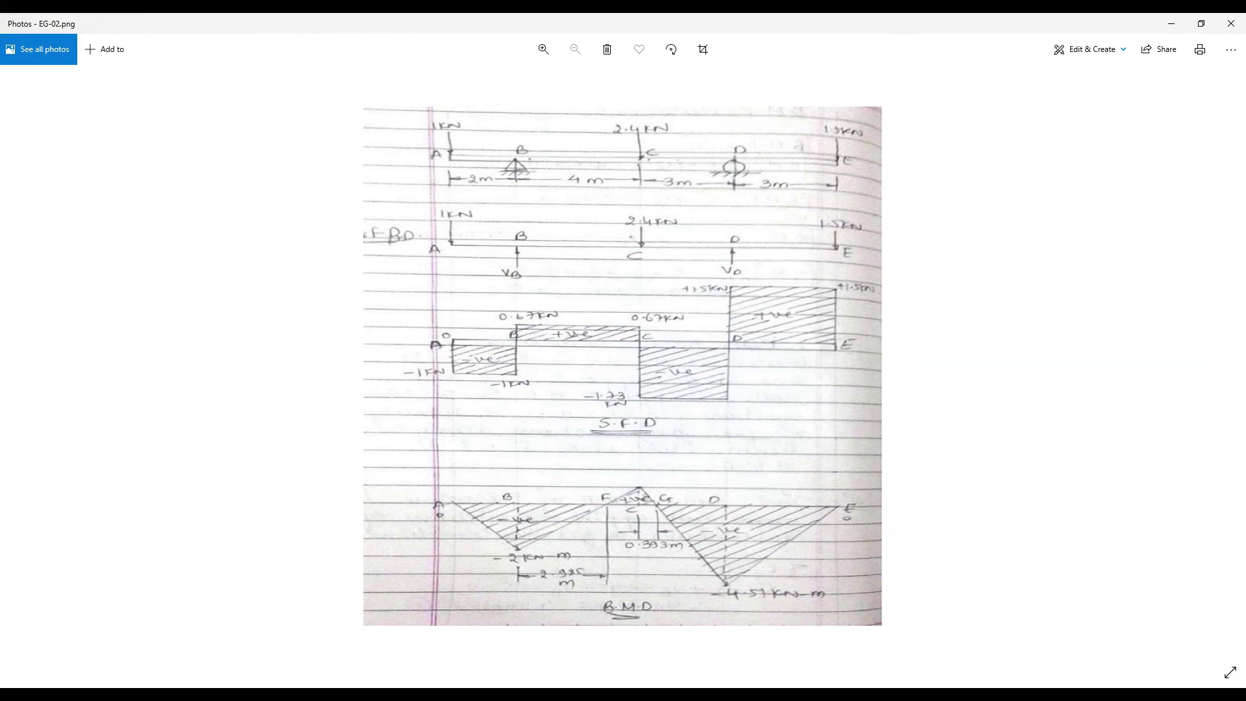
Step: Compare the EG-02.png hand solution against the ANSYS shear plot, ending on ANSYS
key(alt+Tab)
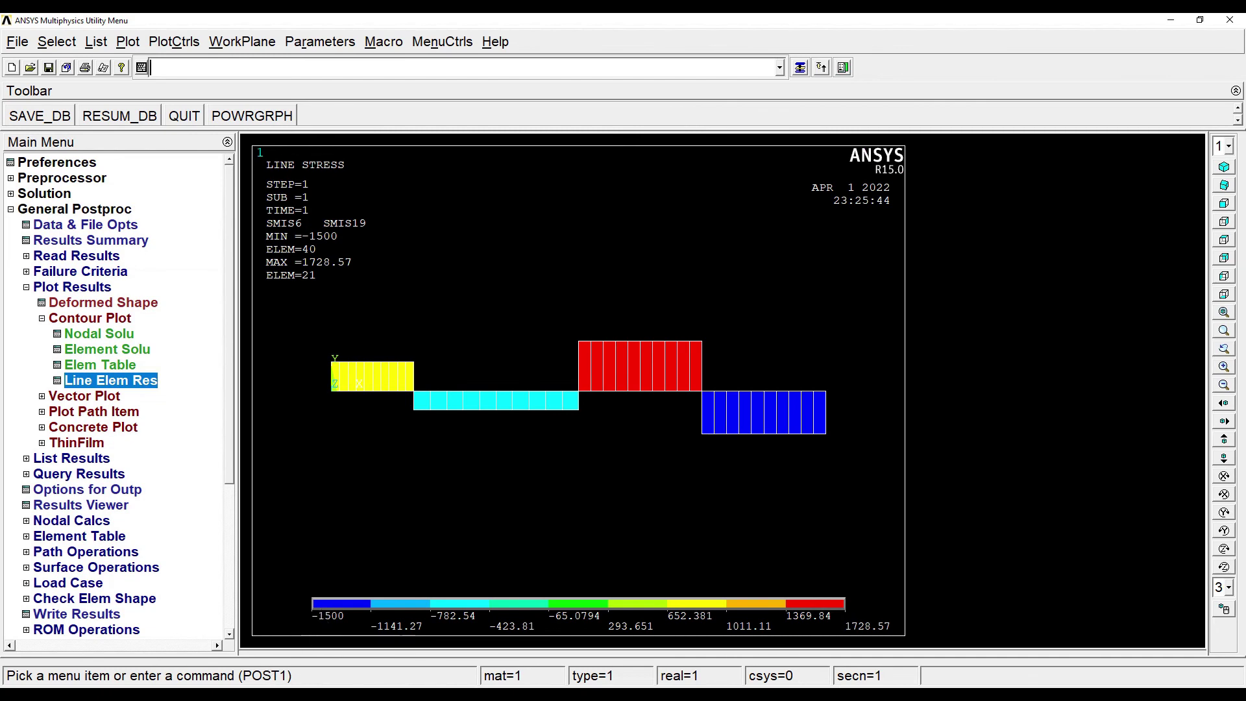
key(alt+Tab)
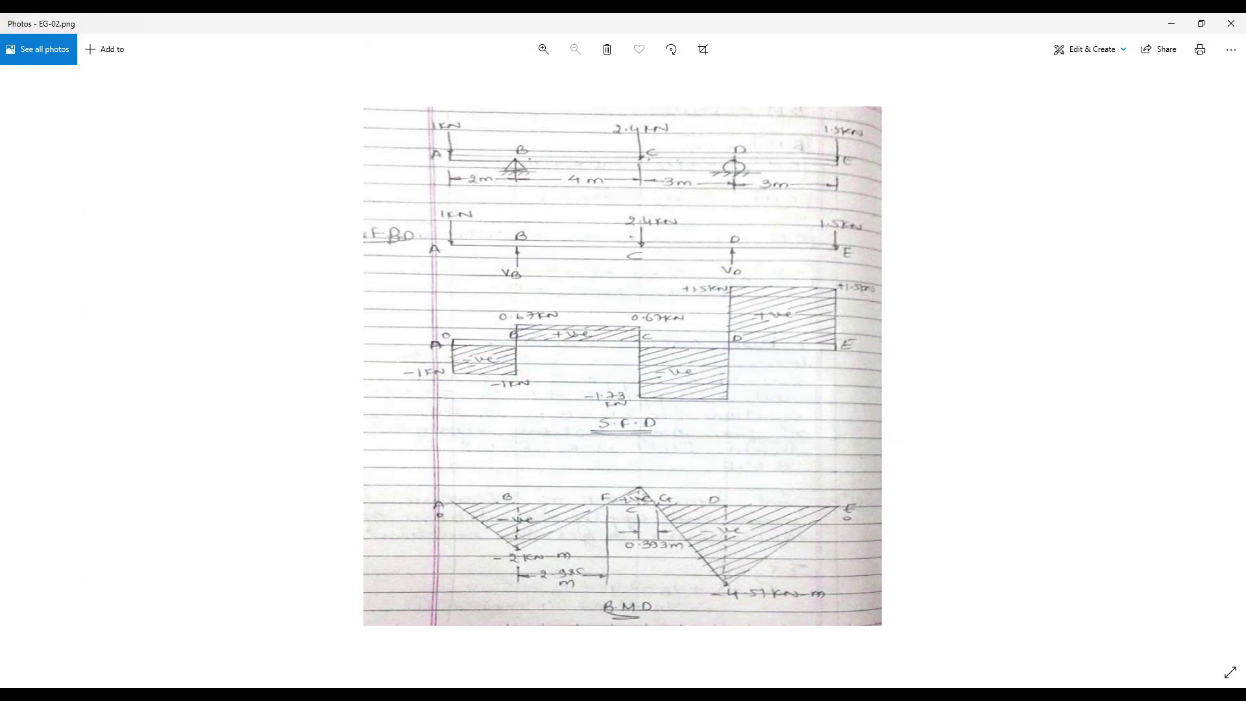
key(alt+Tab)
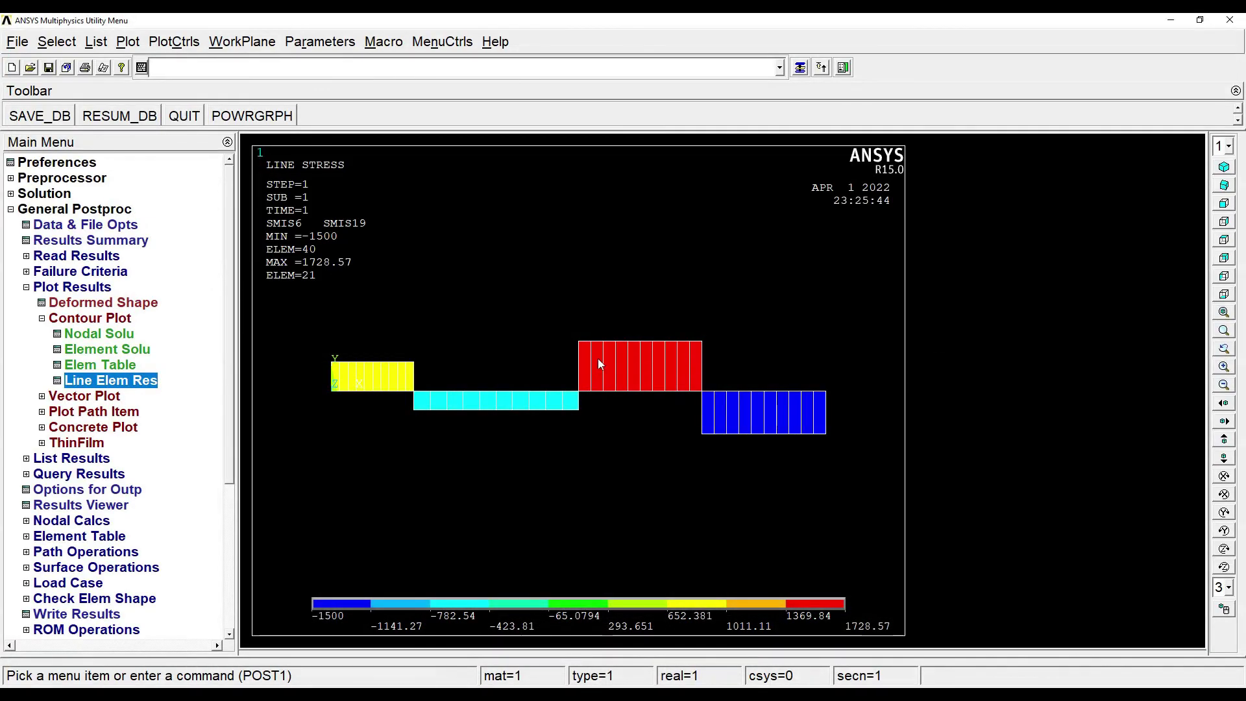